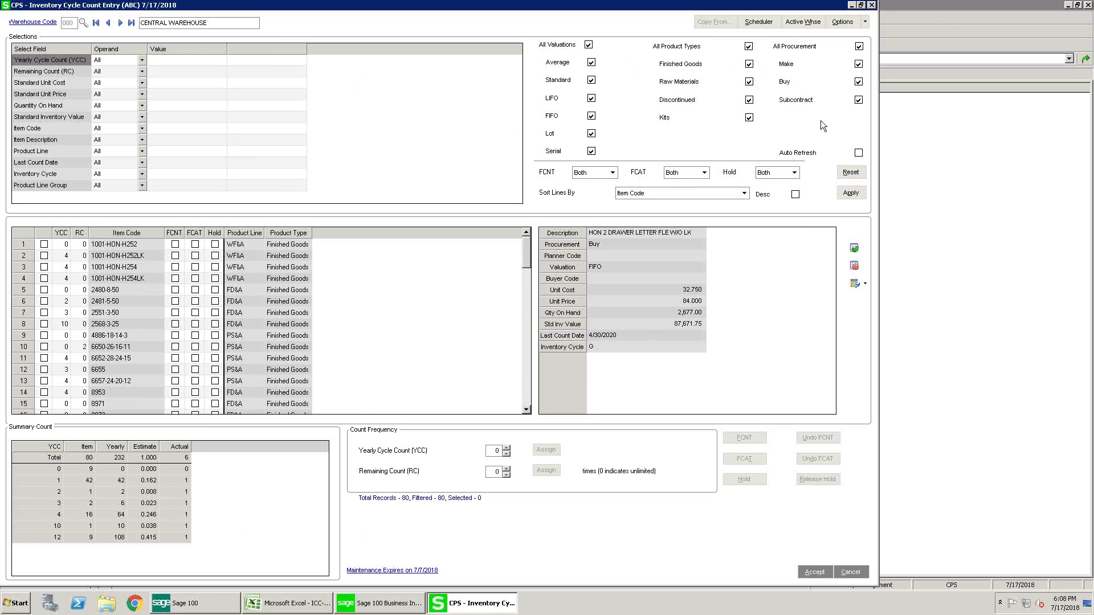
Step: Turn on Auto Refresh, then exclude and re-include the Standard and LIFO valuation items
click(591, 81)
click(591, 99)
click(858, 153)
click(850, 193)
click(591, 99)
click(591, 81)
Step: Set the Standard Unit Price filter to greater than 1000, leaving 8 of 80 items
click(142, 94)
click(118, 145)
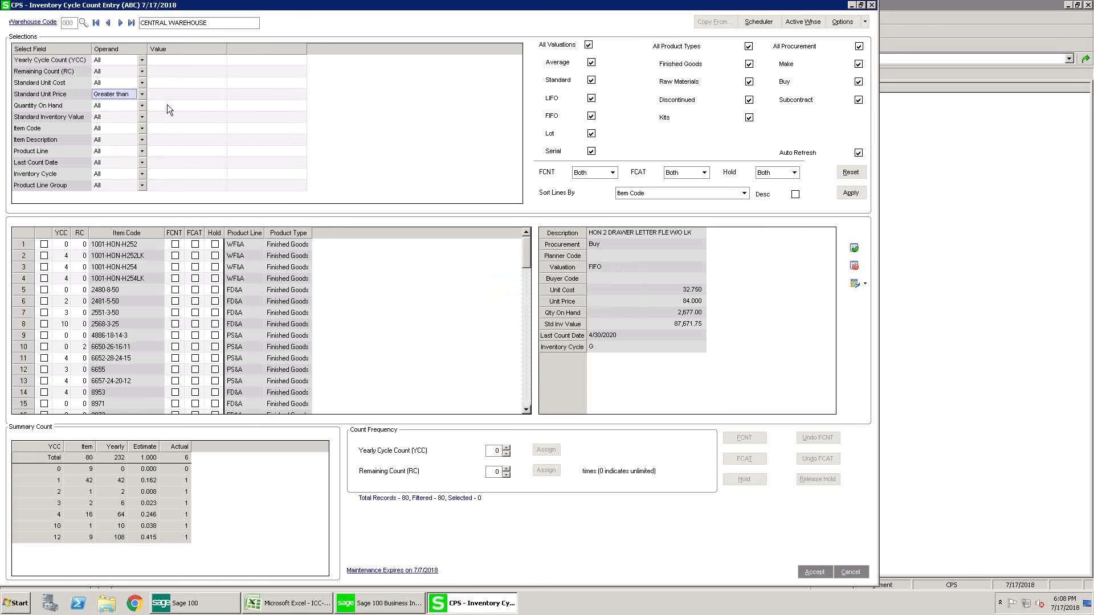
click(170, 92)
text(100)
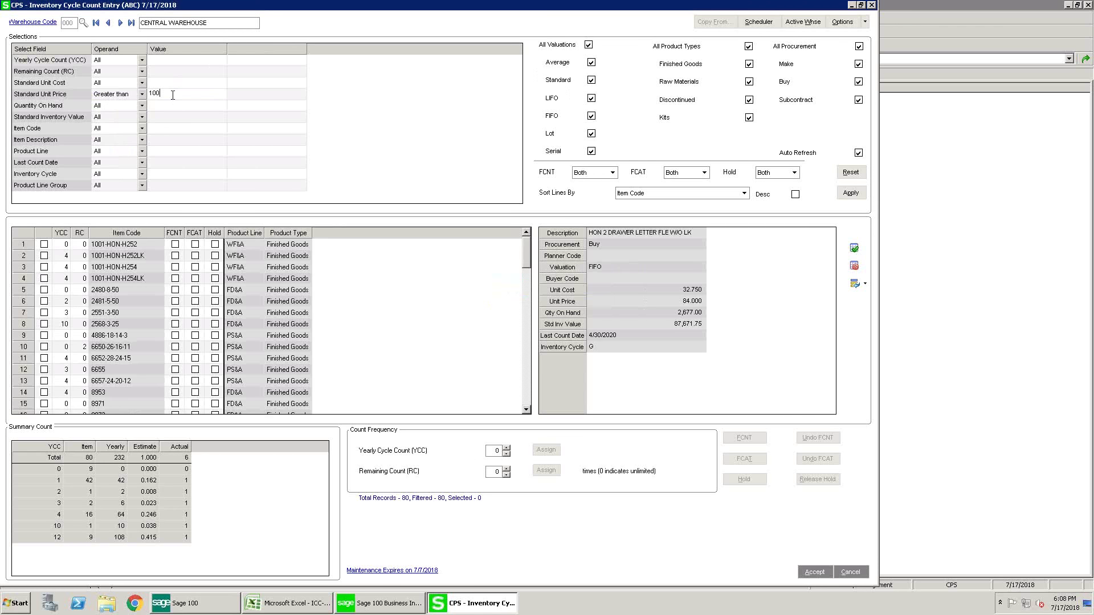
text(0)
key(Tab)
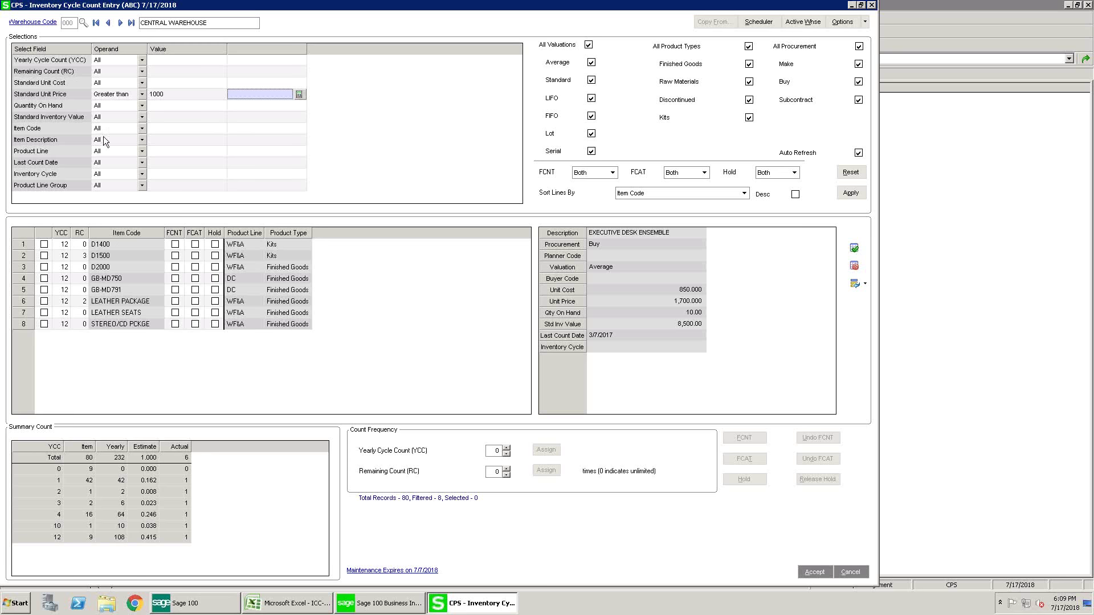
Step: Select all eight filtered items and assign them a yearly cycle count of 12
click(28, 234)
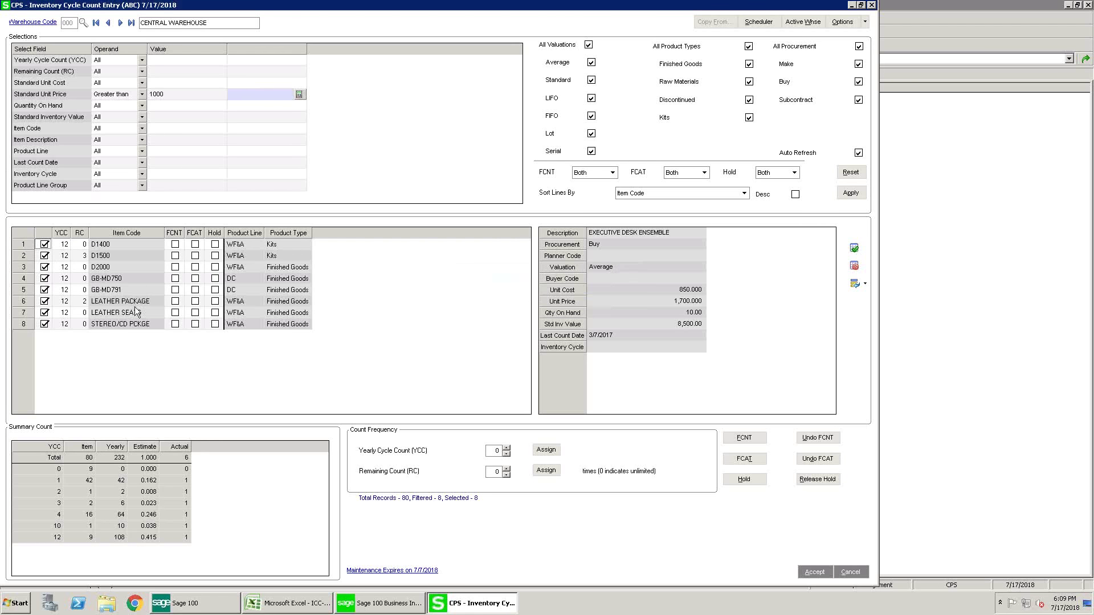
click(506, 448)
click(506, 448)
click(506, 448)
click(506, 448)
click(506, 447)
click(506, 447)
click(506, 448)
click(543, 453)
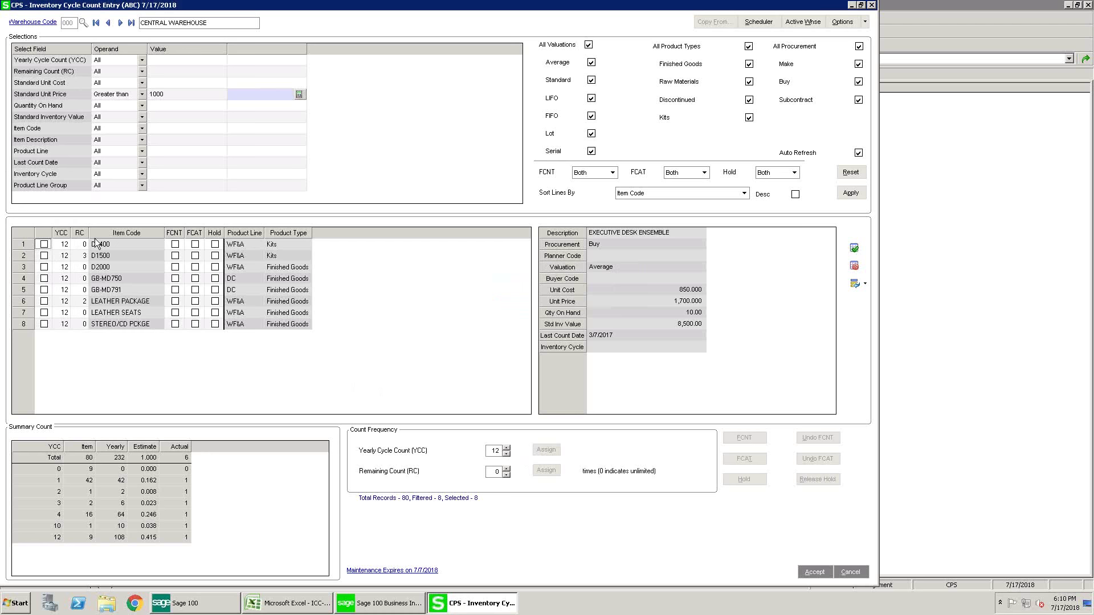
Step: Enter 2 as the remaining count in item D1500's row
click(86, 256)
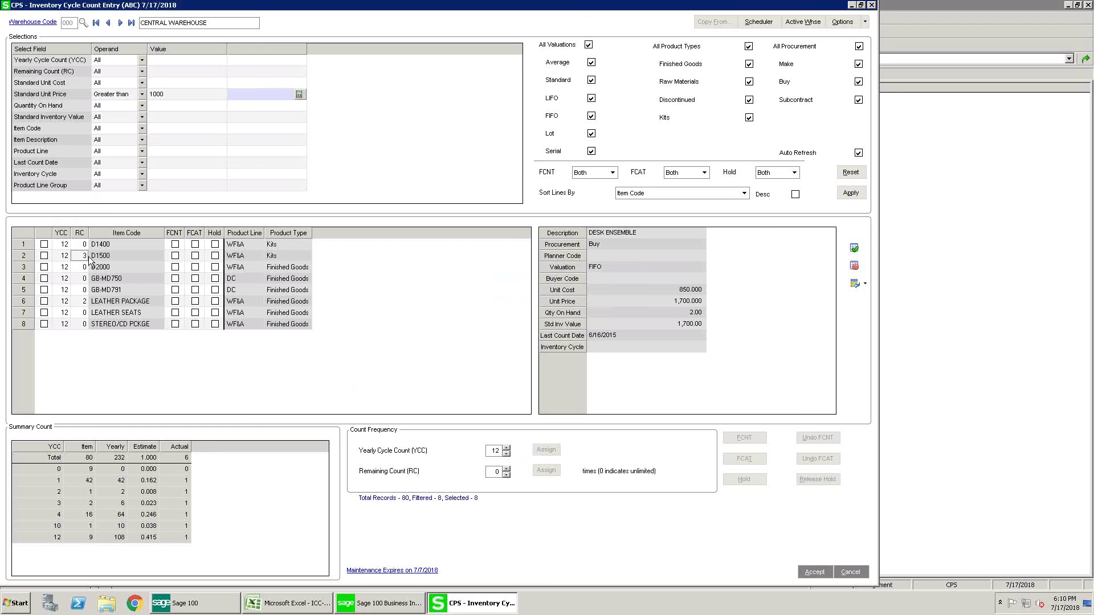
text(2)
key(Tab)
Step: Review the ICC-ABC job in Task Scheduler, close it without saving, and show active warehouses
click(759, 24)
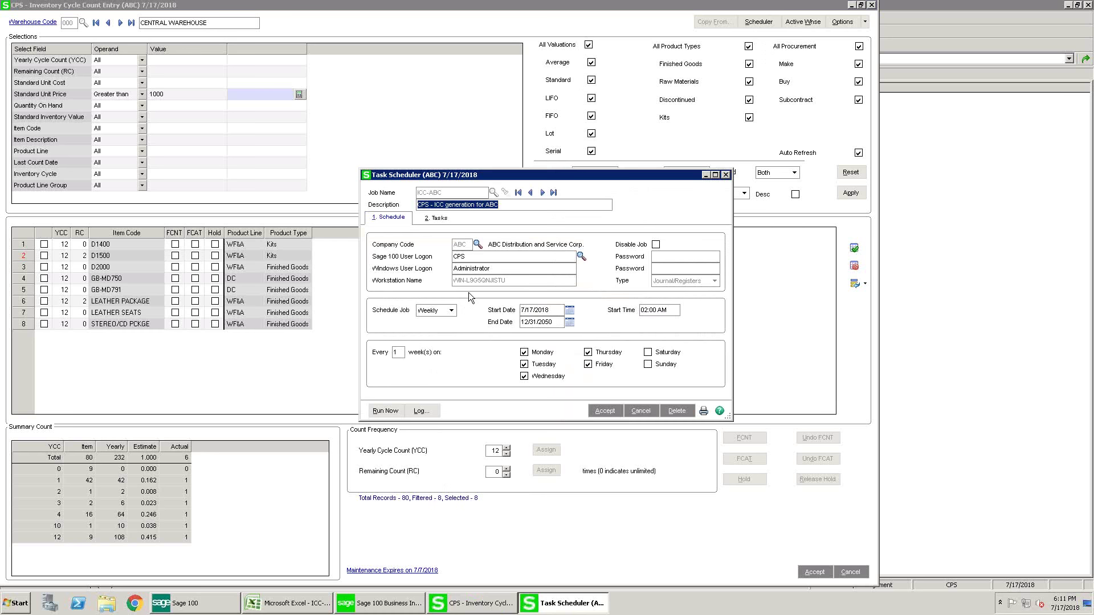
click(725, 175)
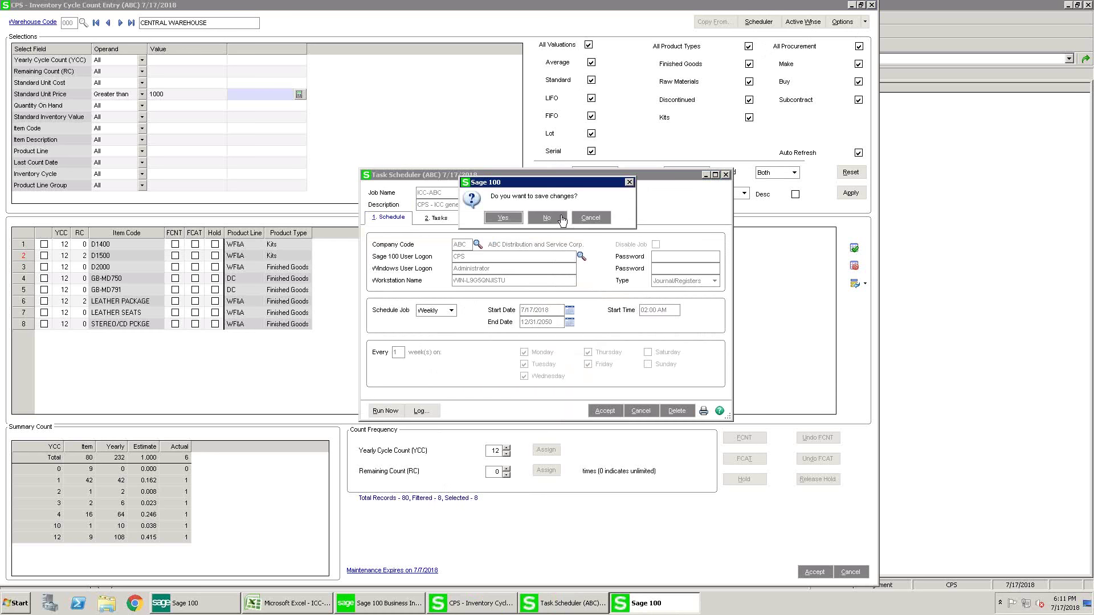
key(n)
click(803, 22)
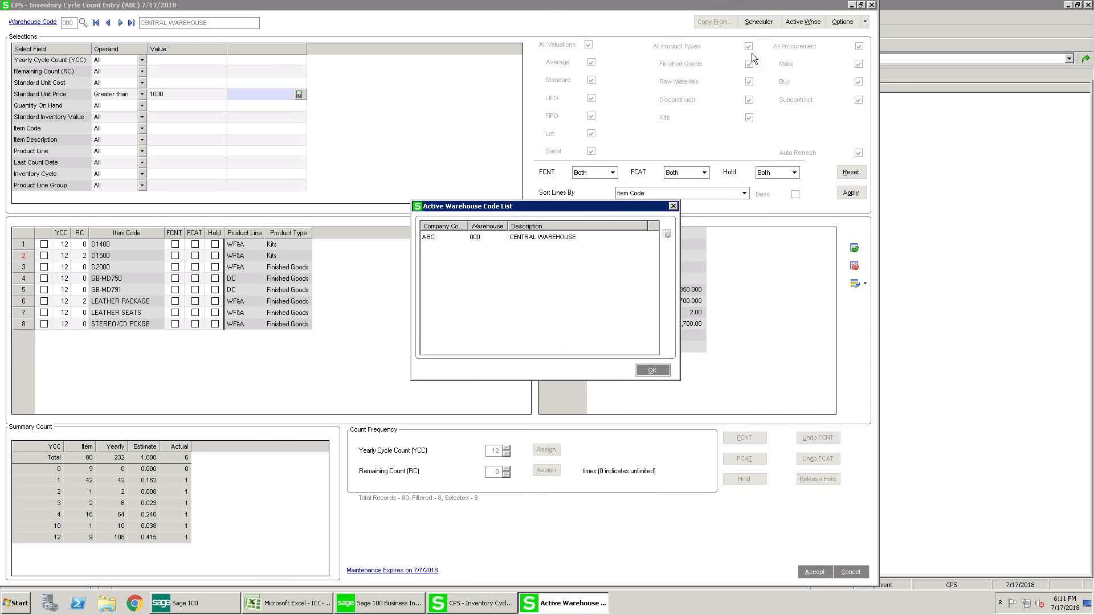
Step: Close the Active Warehouse Code List and bring up the Inventory Cycle Count Options
click(673, 206)
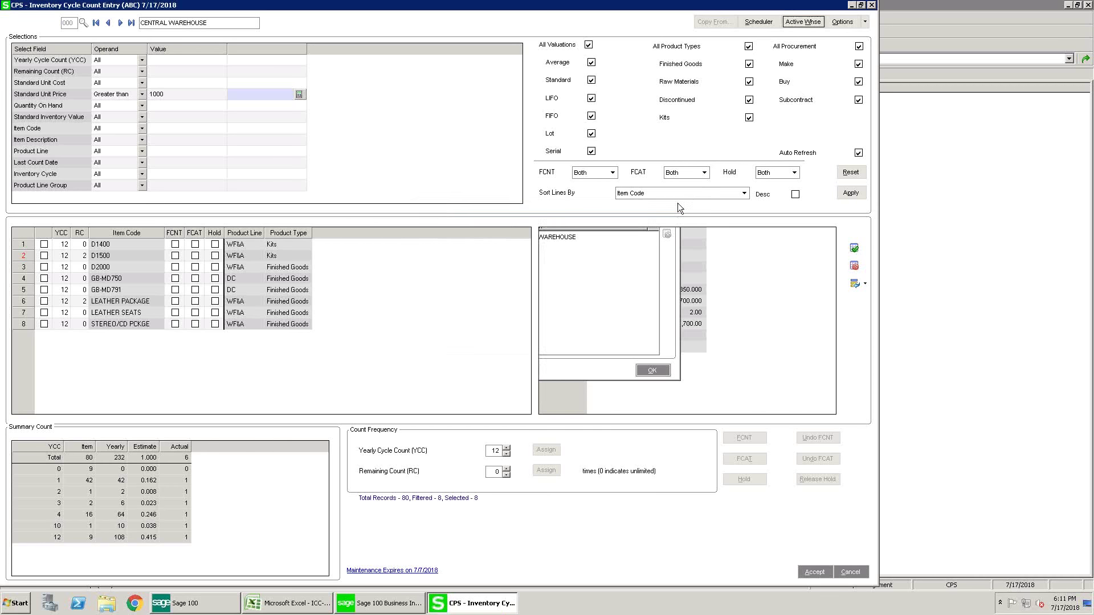
click(843, 22)
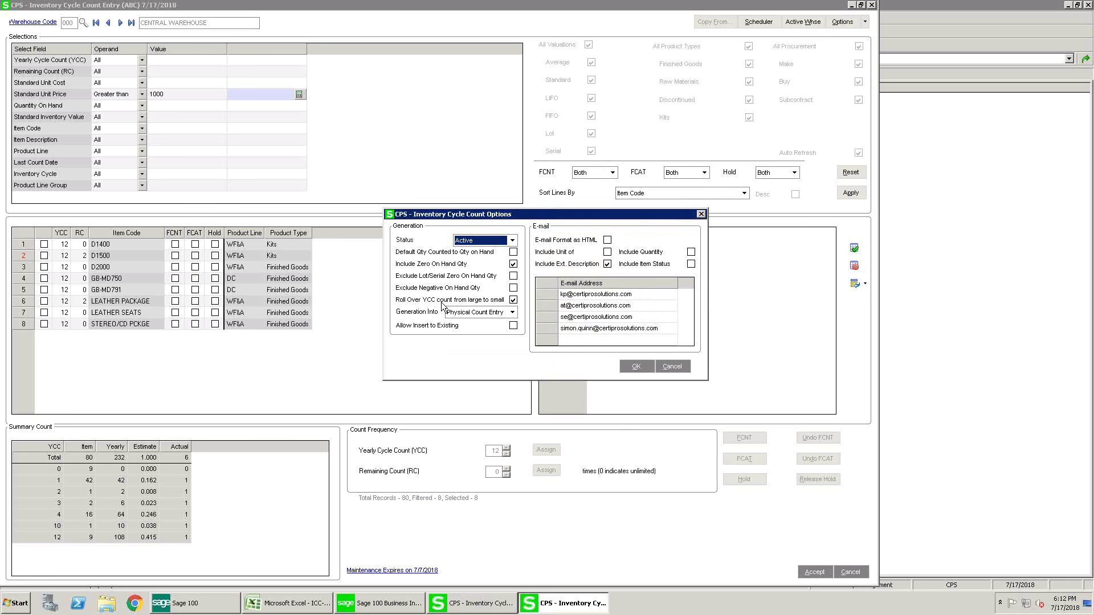
Step: Add 7/11/2018 as a Holiday in Exception Days Maintenance, then close that window
click(701, 215)
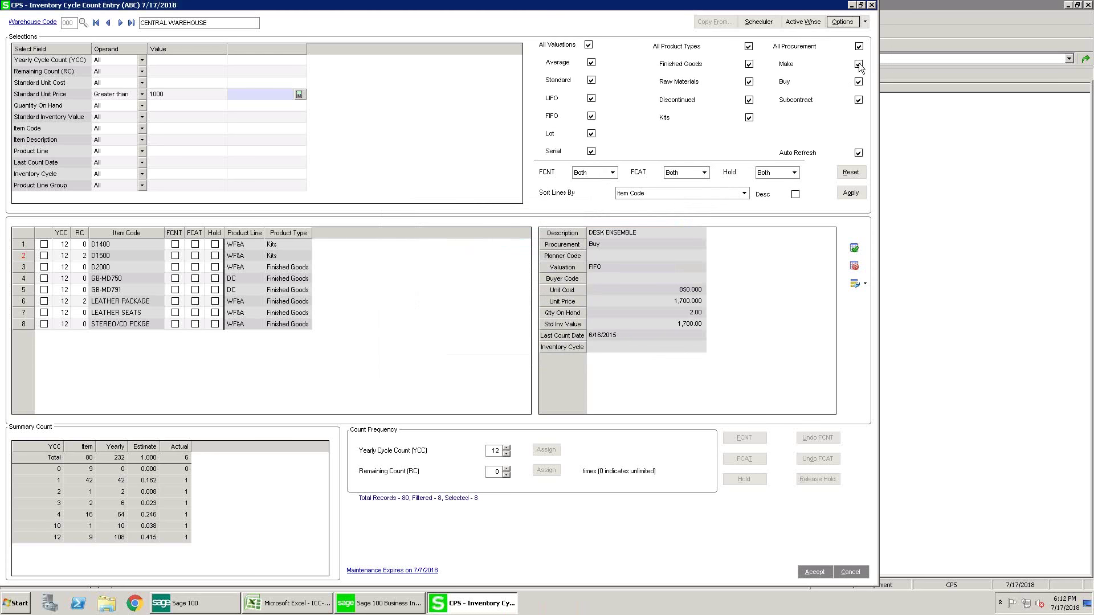
click(864, 22)
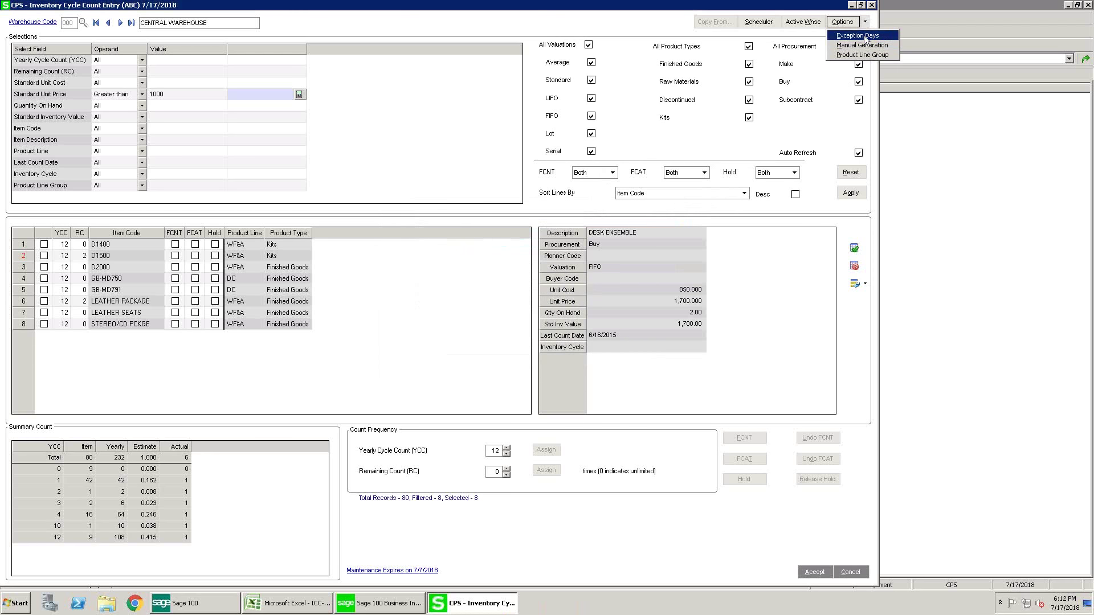
click(864, 36)
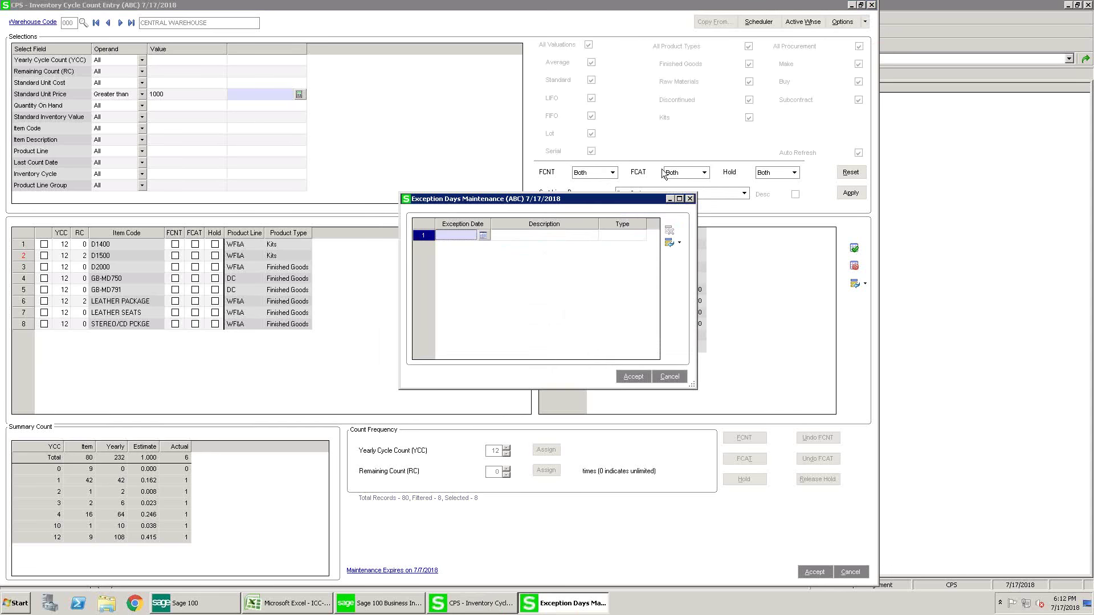
click(484, 236)
click(502, 310)
double_click(503, 311)
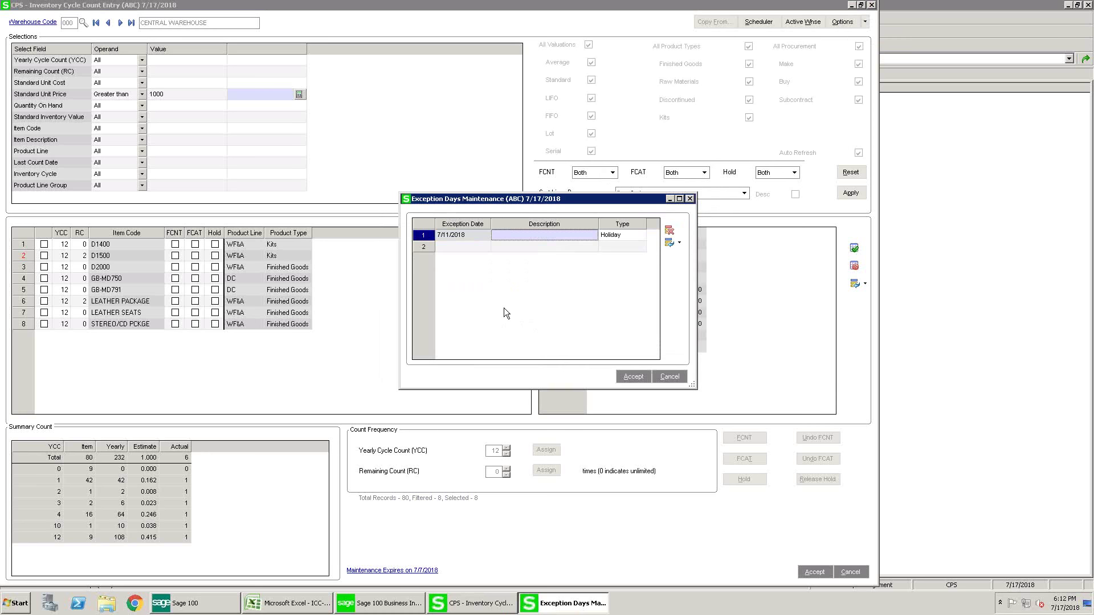
click(689, 199)
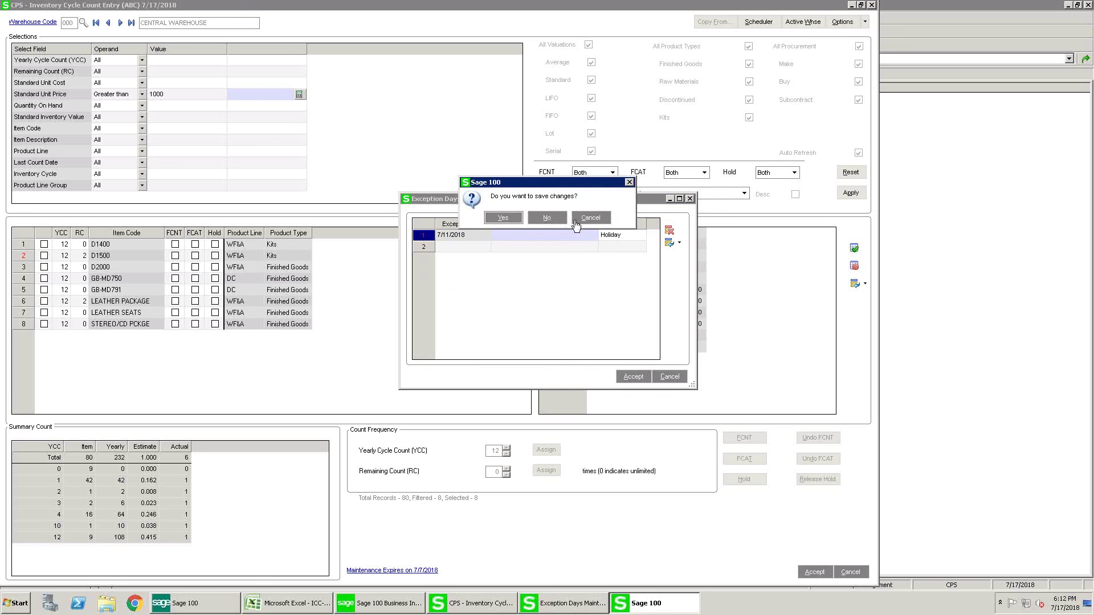
click(544, 218)
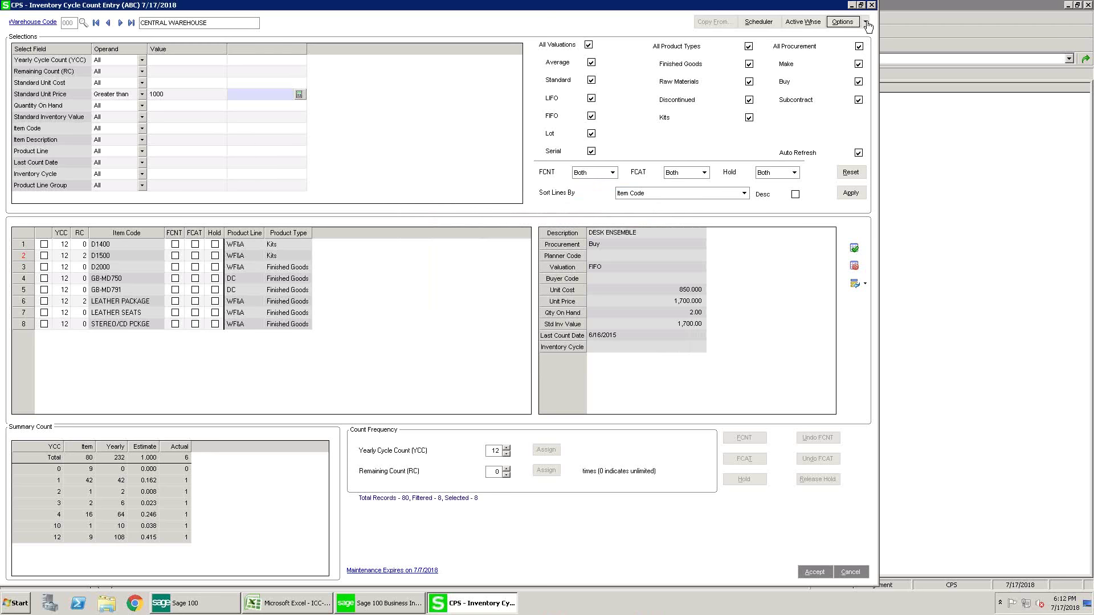
click(865, 22)
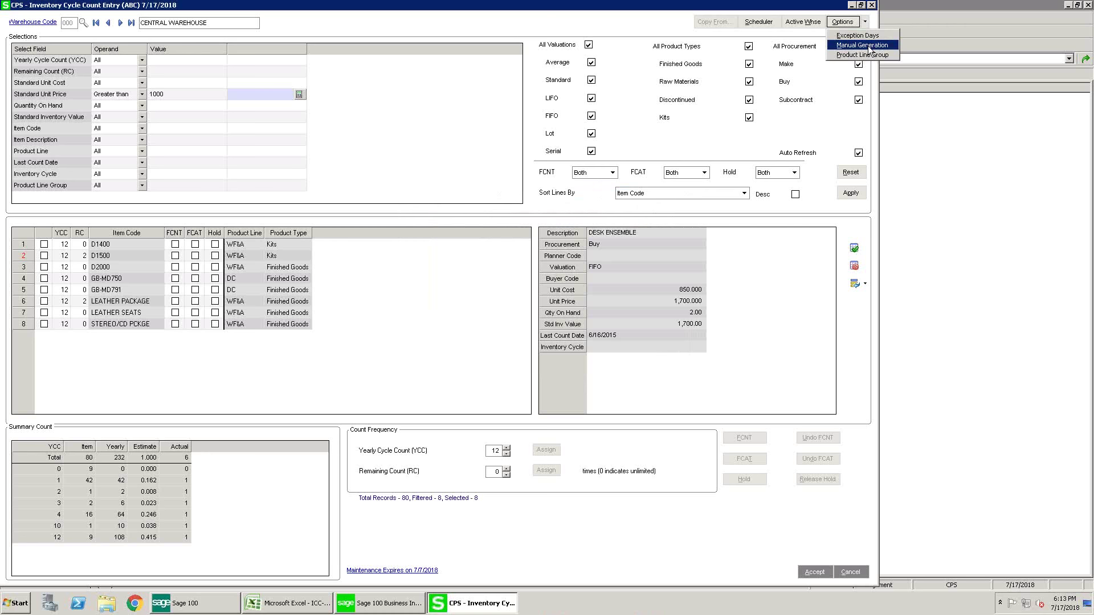
click(850, 5)
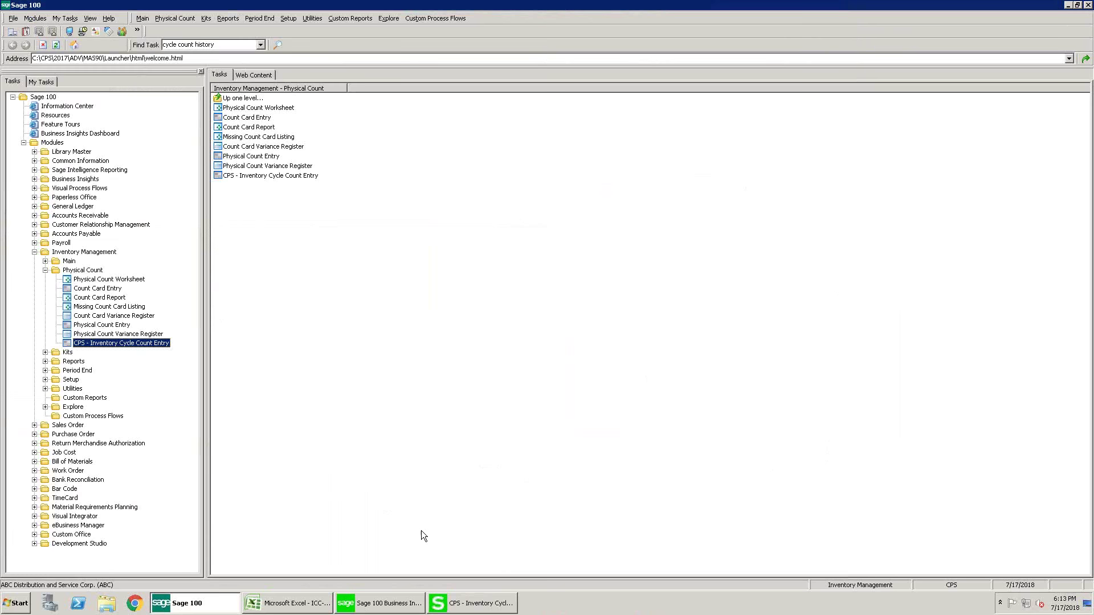
click(288, 604)
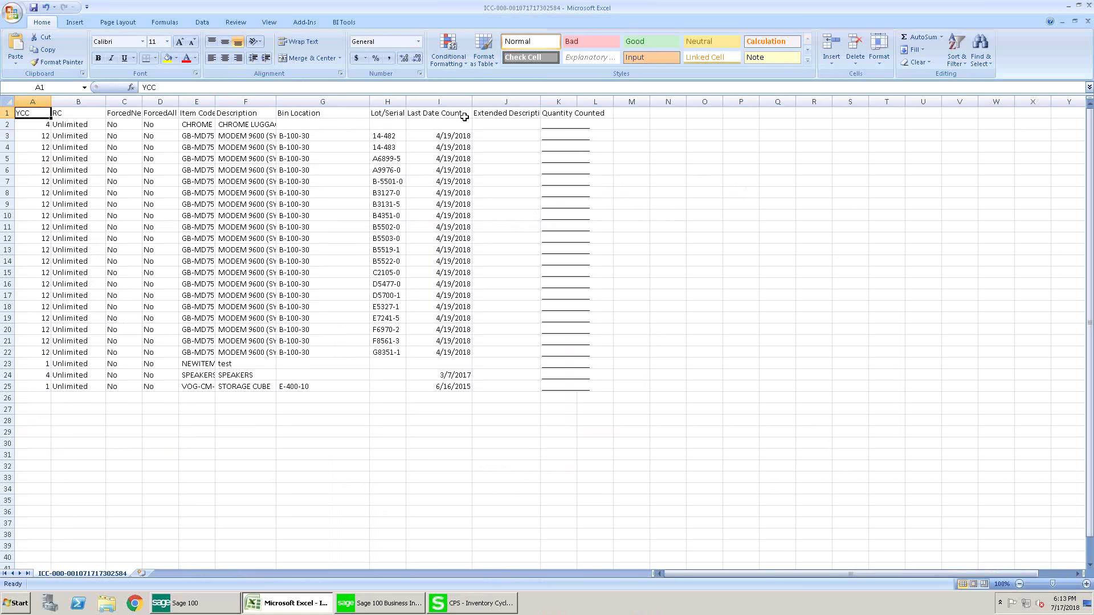
click(1068, 5)
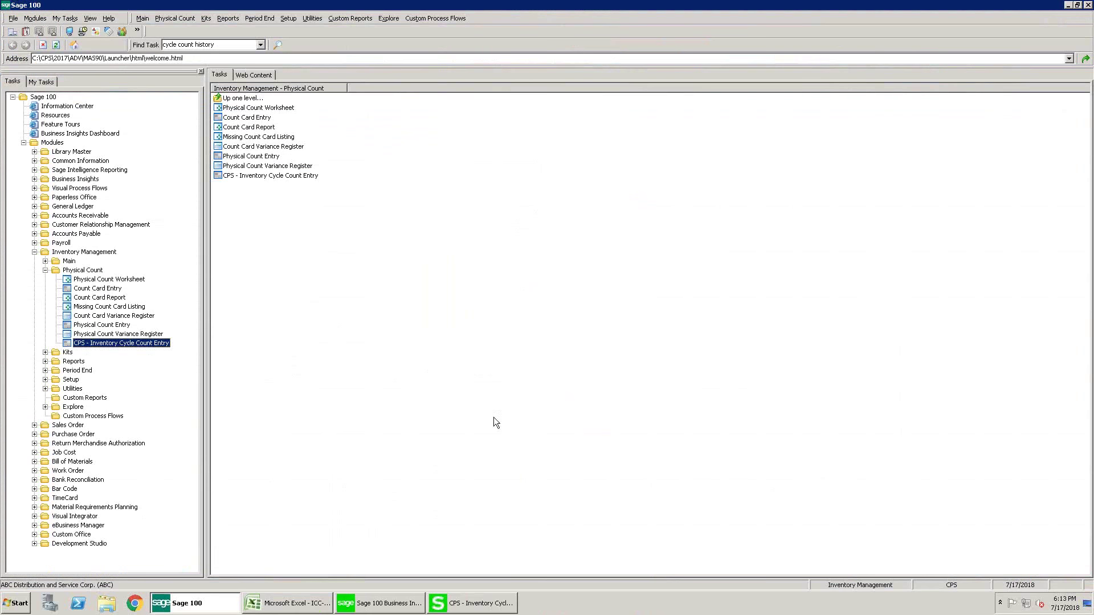
Step: Close CPS Inventory Cycle Count Entry from its taskbar preview, discarding changes, and bring back the Sage 100 desktop
click(390, 604)
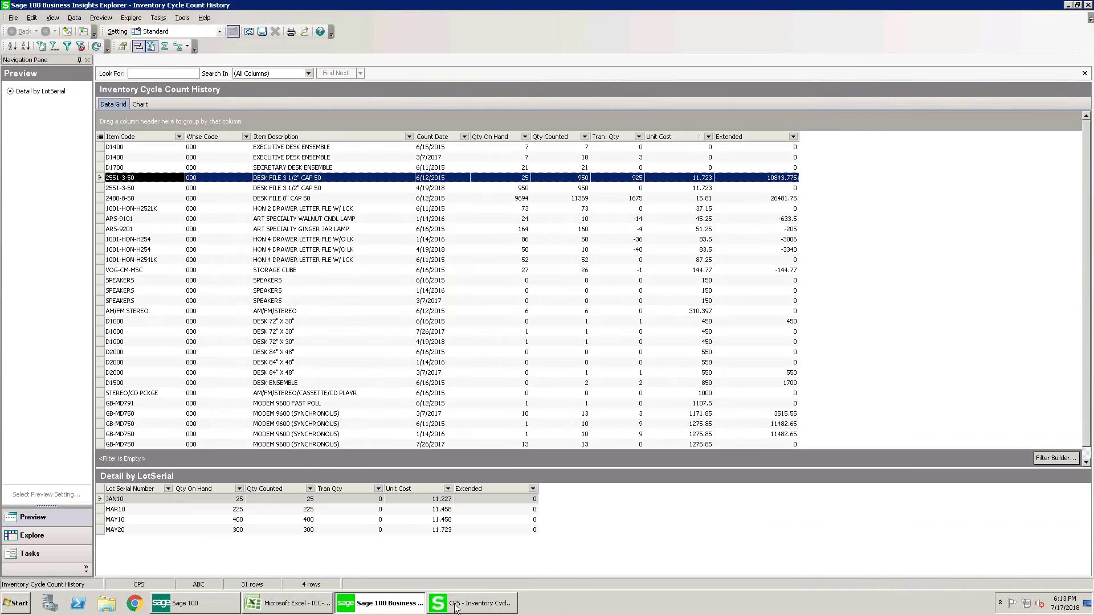
click(456, 604)
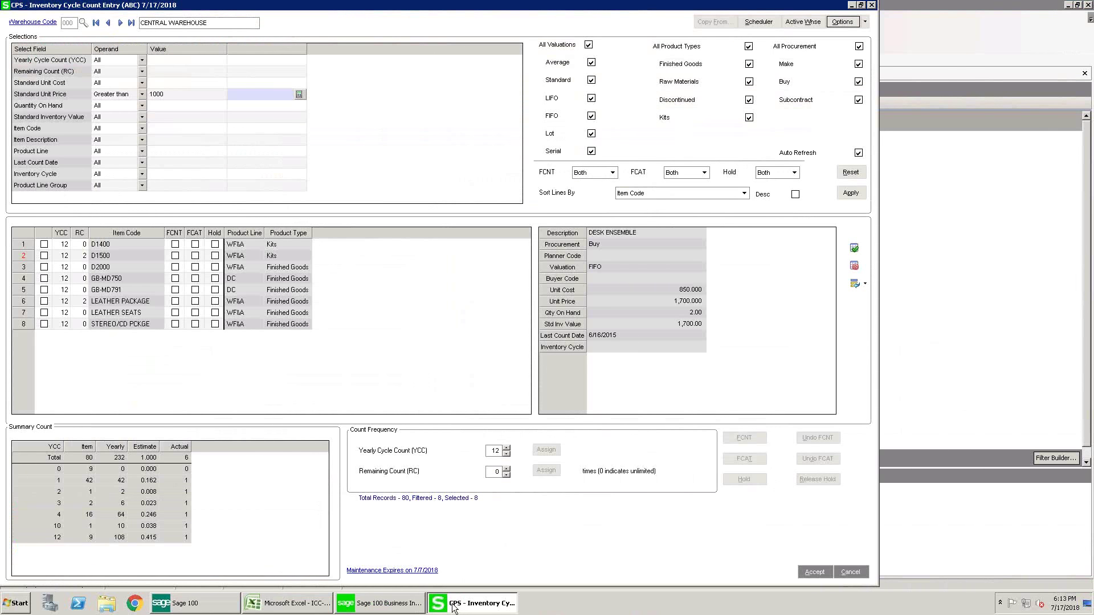
mouse_move(467, 612)
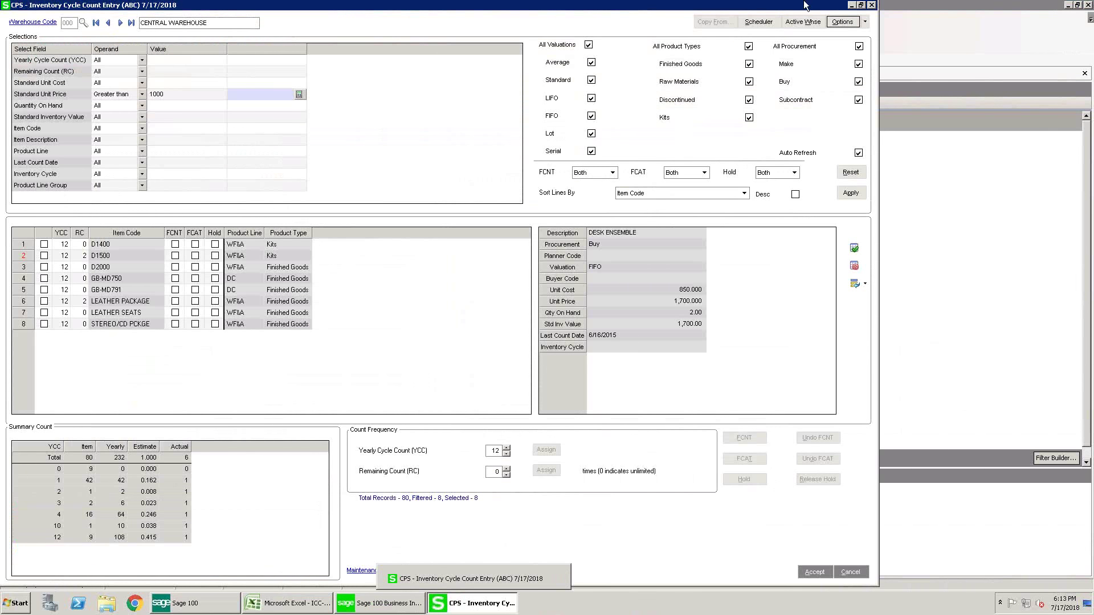
click(555, 578)
click(547, 218)
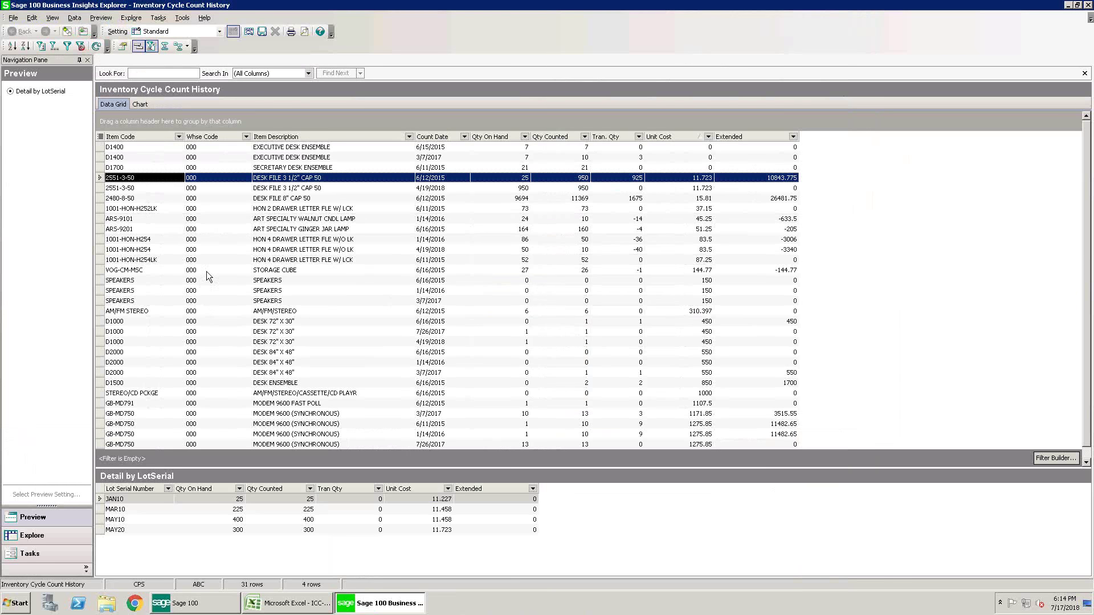
click(177, 607)
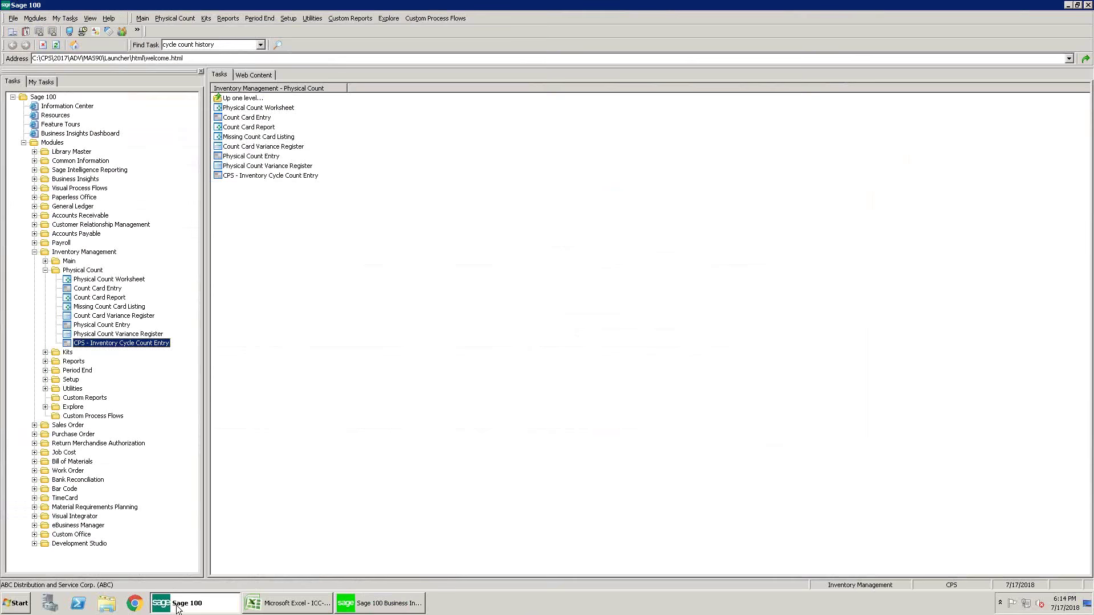
Step: Open Physical Count Entry for warehouse 000, Central Warehouse, and show its Lines tab
click(111, 326)
double_click(112, 325)
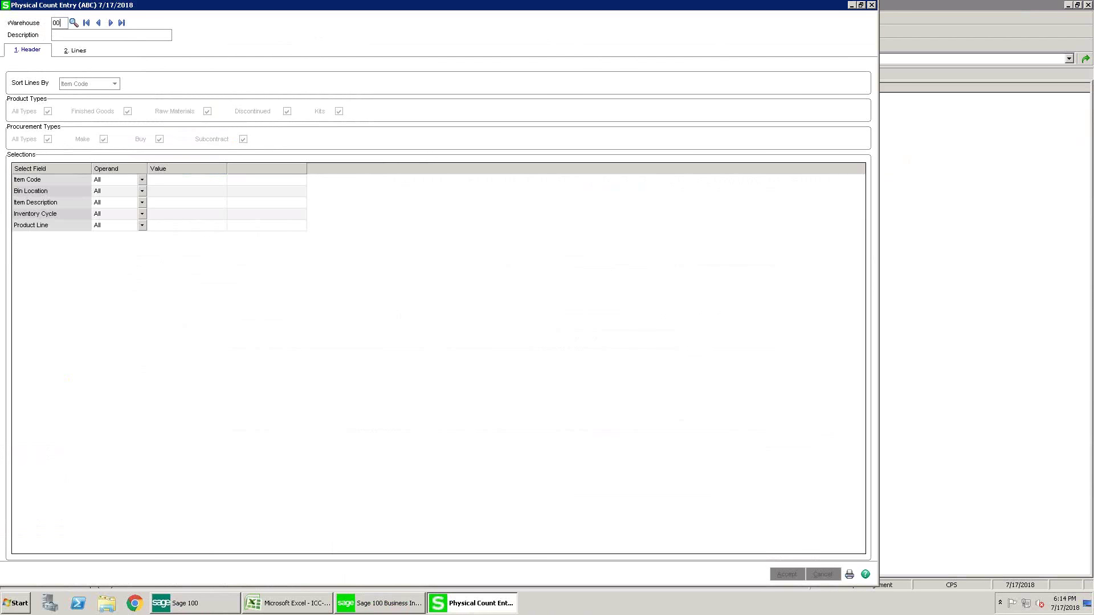
text(000)
key(Tab)
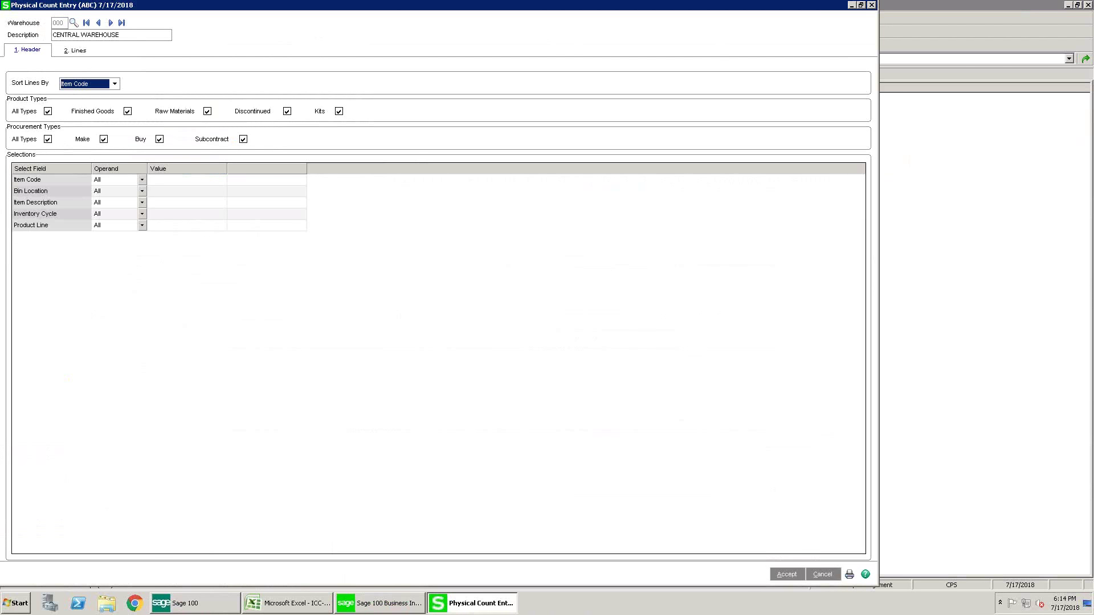
click(77, 51)
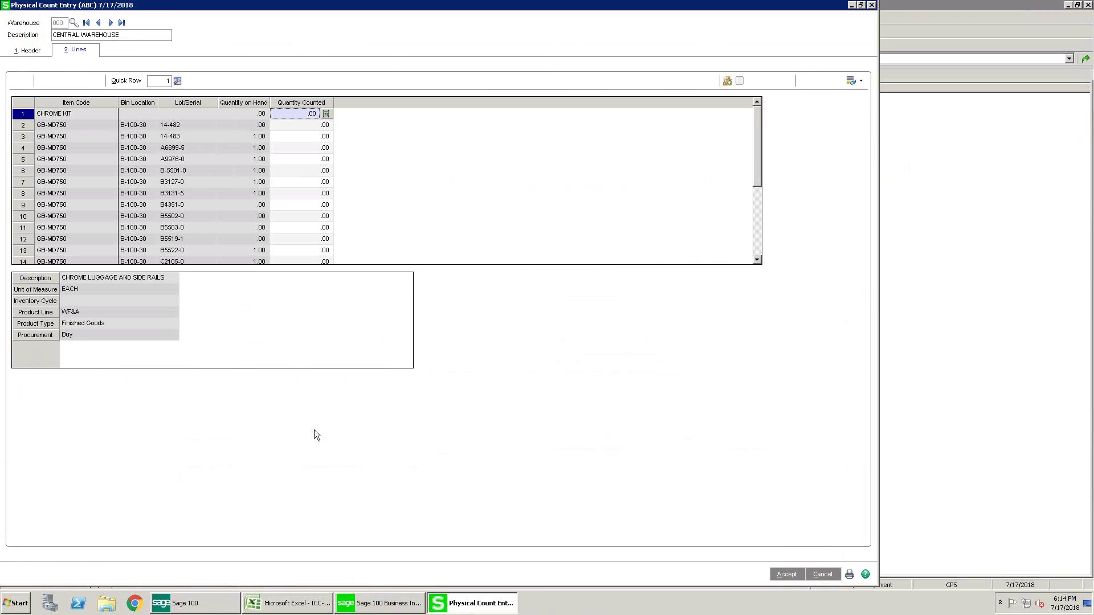
Step: Glance at the ICC spreadsheet in Excel, then return to the 31-row Inventory Cycle Count History grid
click(311, 609)
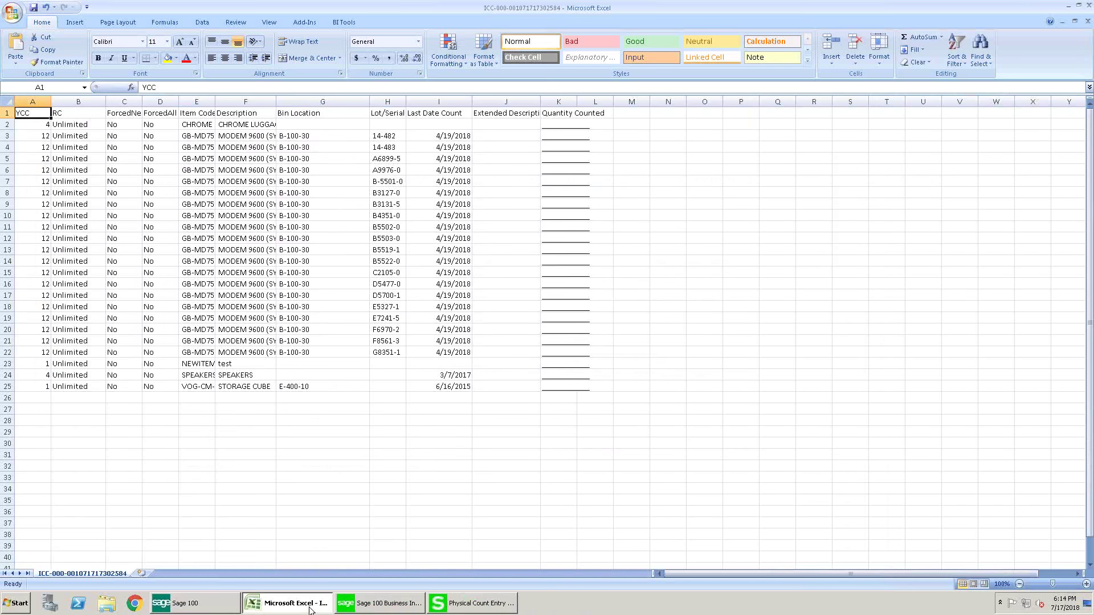
click(377, 608)
mouse_move(493, 611)
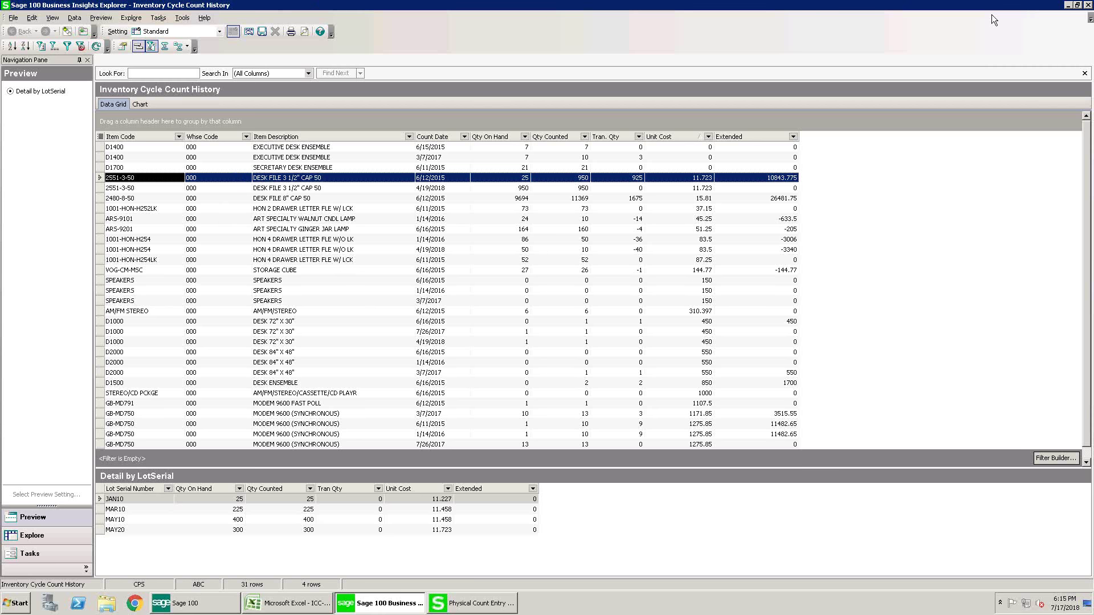
Step: Minimize the cycle count history window in Business Insights Explorer to return to the Sage 100 desktop
click(1068, 6)
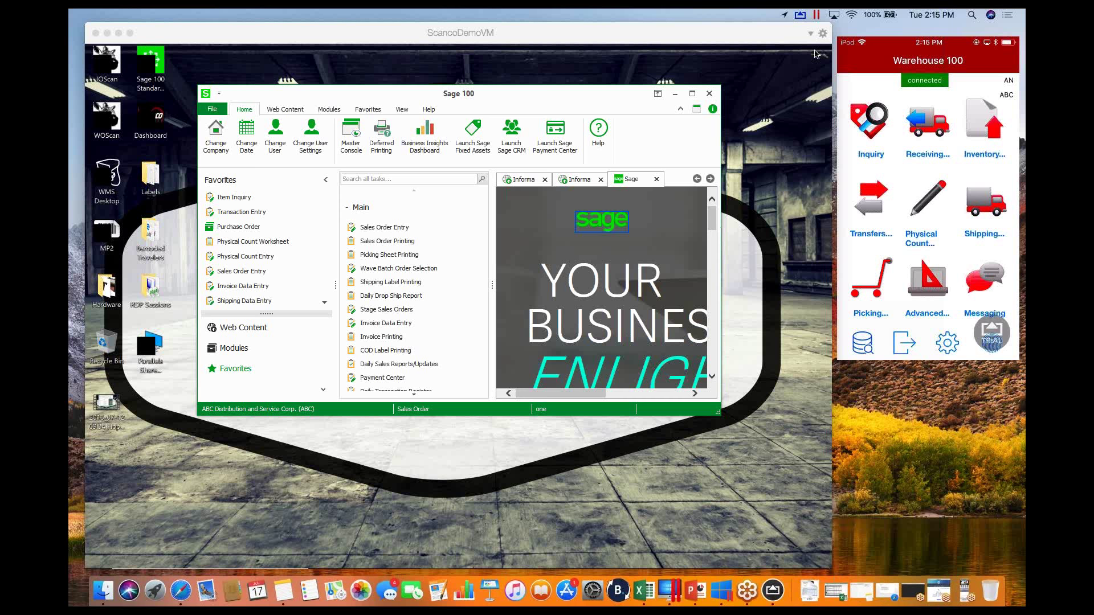
click(420, 269)
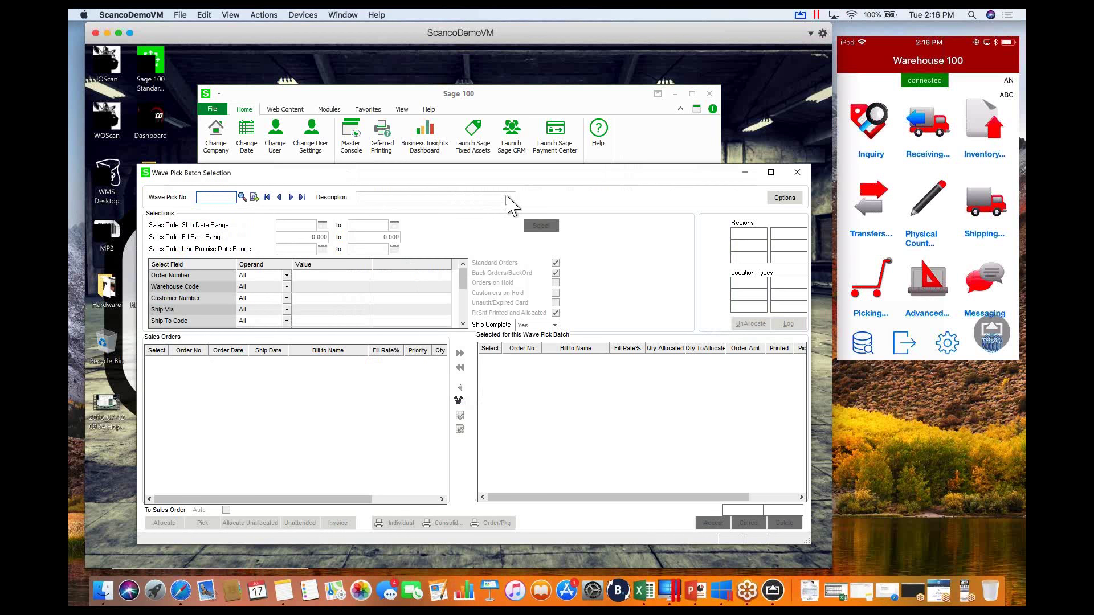
click(254, 198)
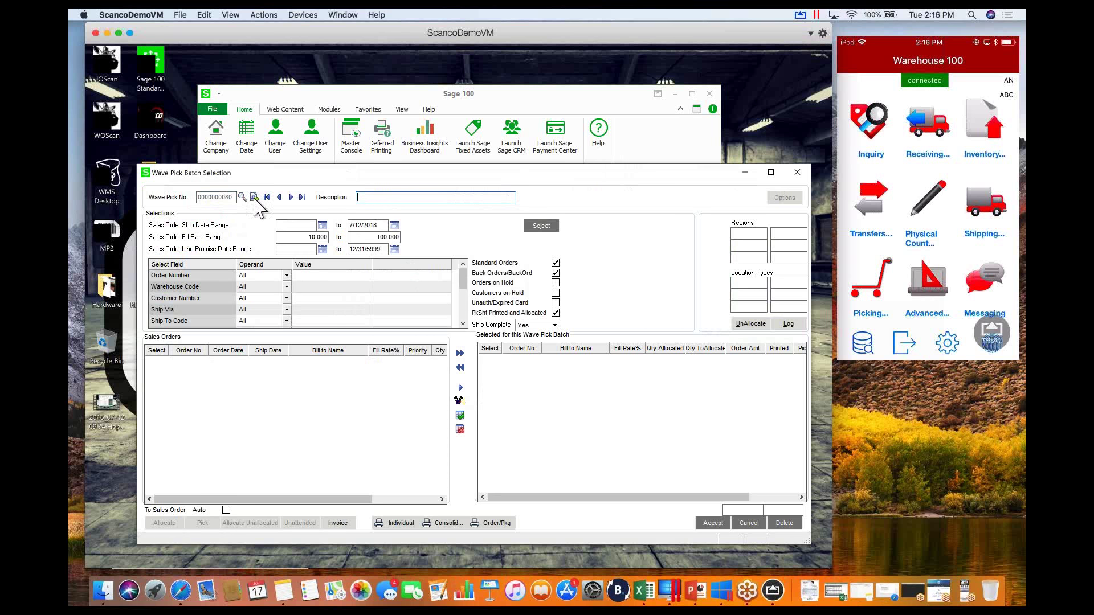
click(312, 239)
drag(336, 239, 316, 236)
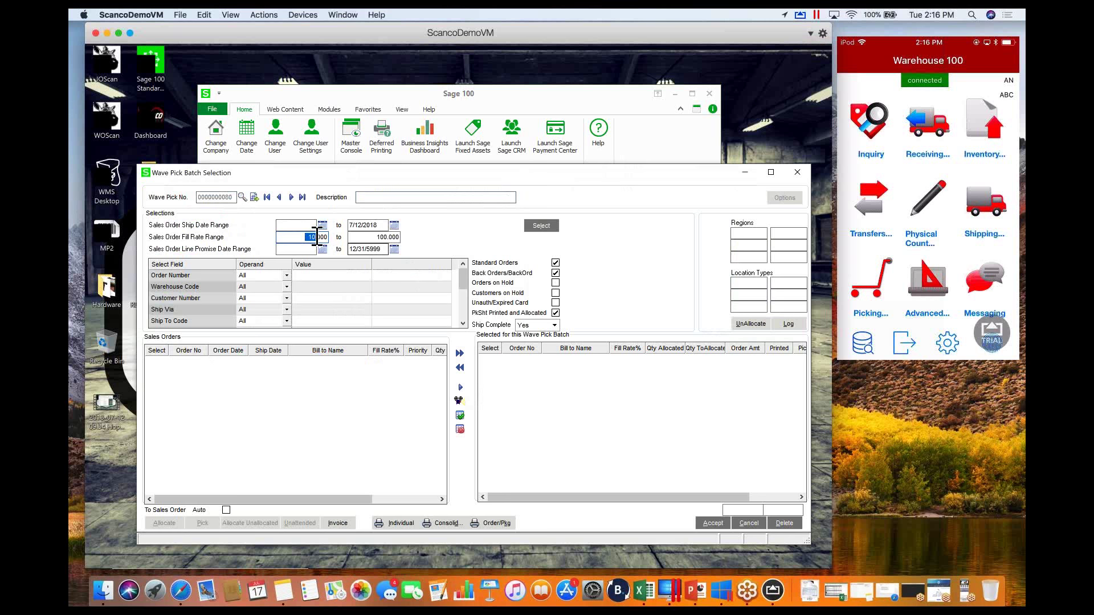
text(75)
click(536, 230)
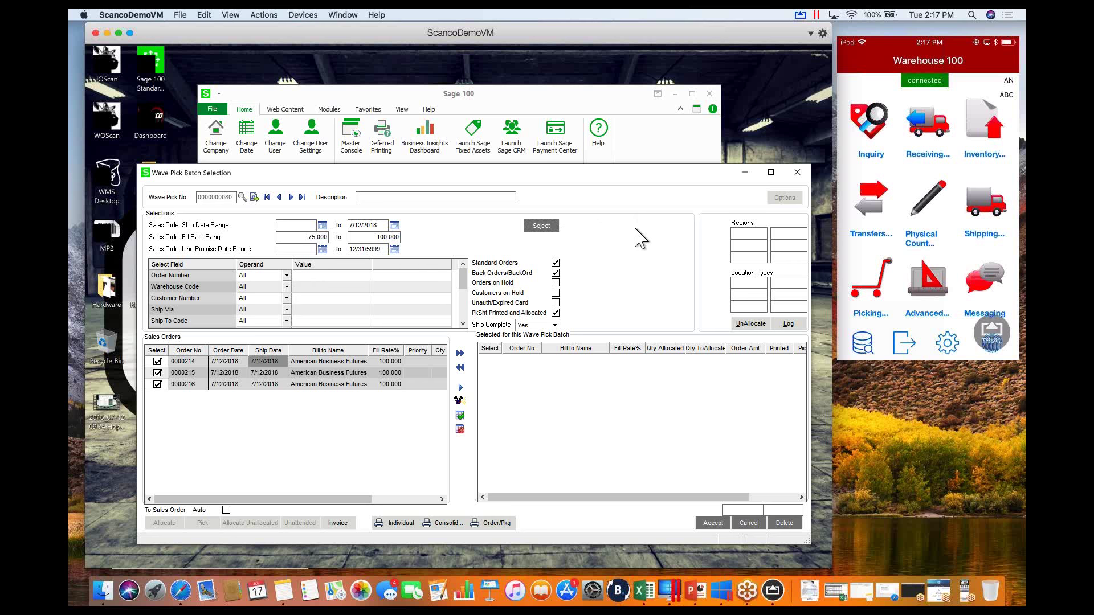
click(798, 176)
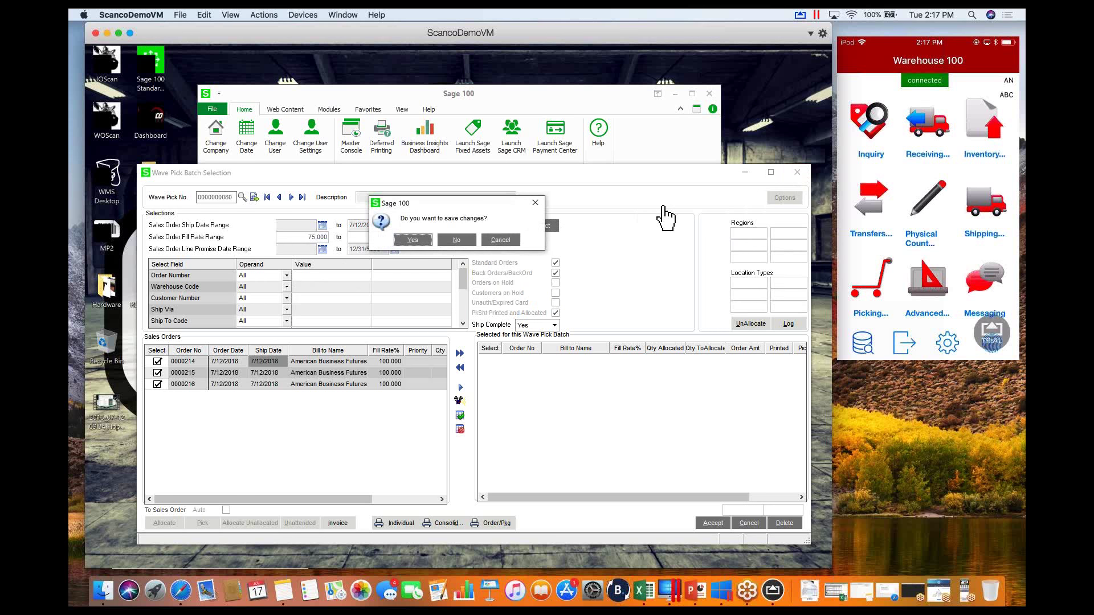
click(456, 240)
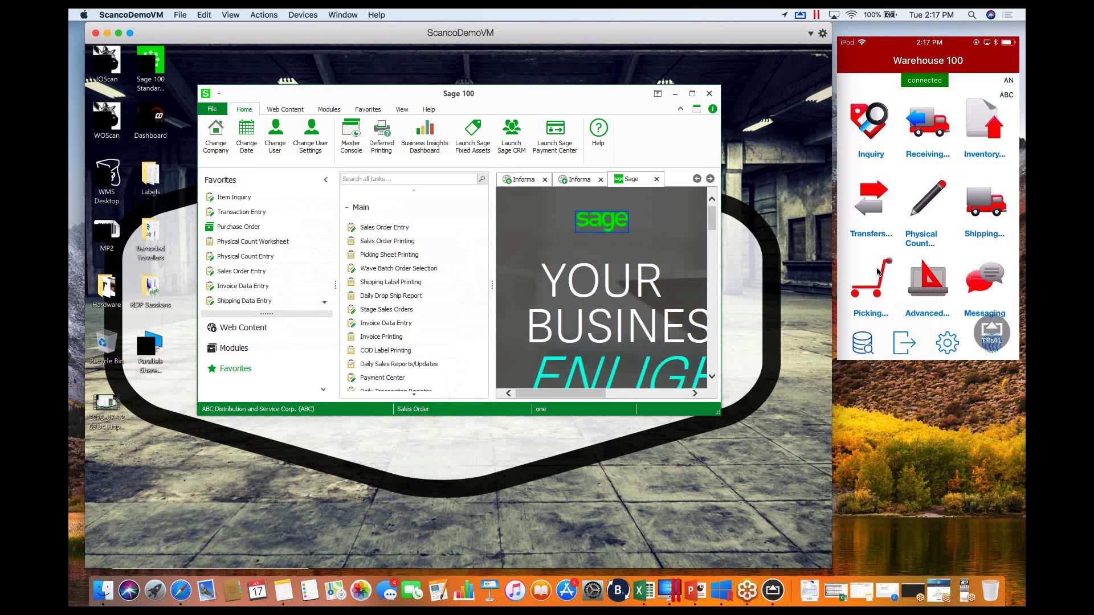
Step: Begin order picking in warehouse 000 with staging bin SHIPPING and browse the sales order list
click(877, 273)
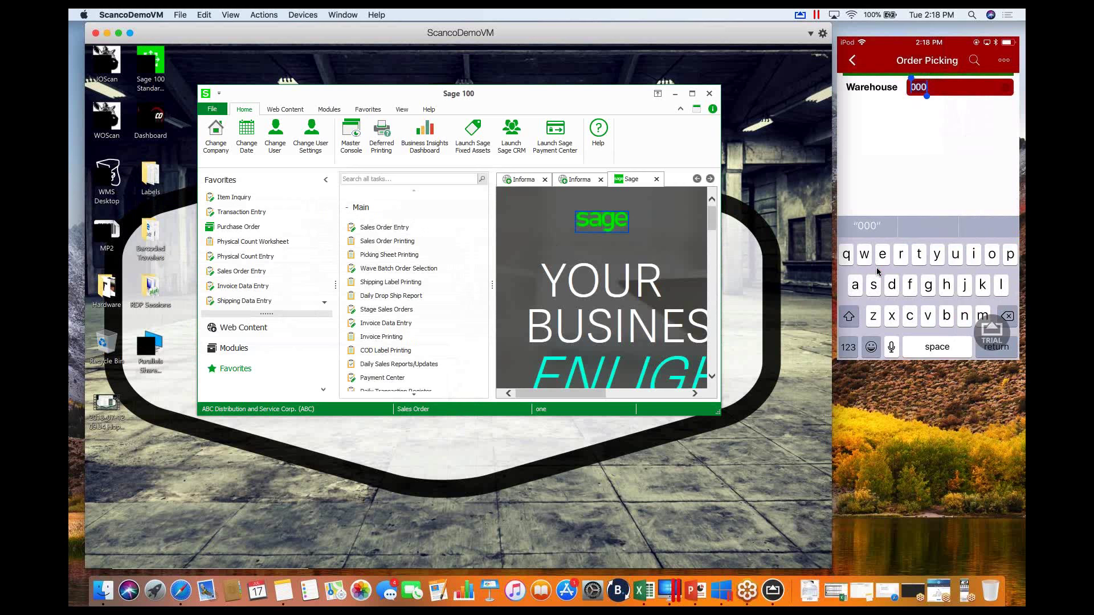
key(Return)
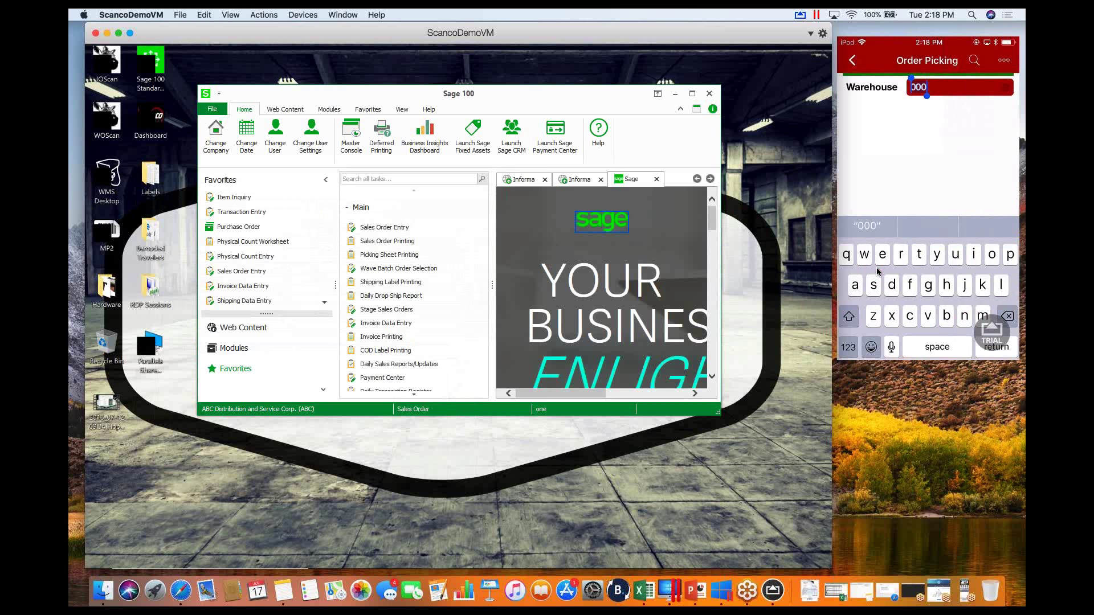
key(Return)
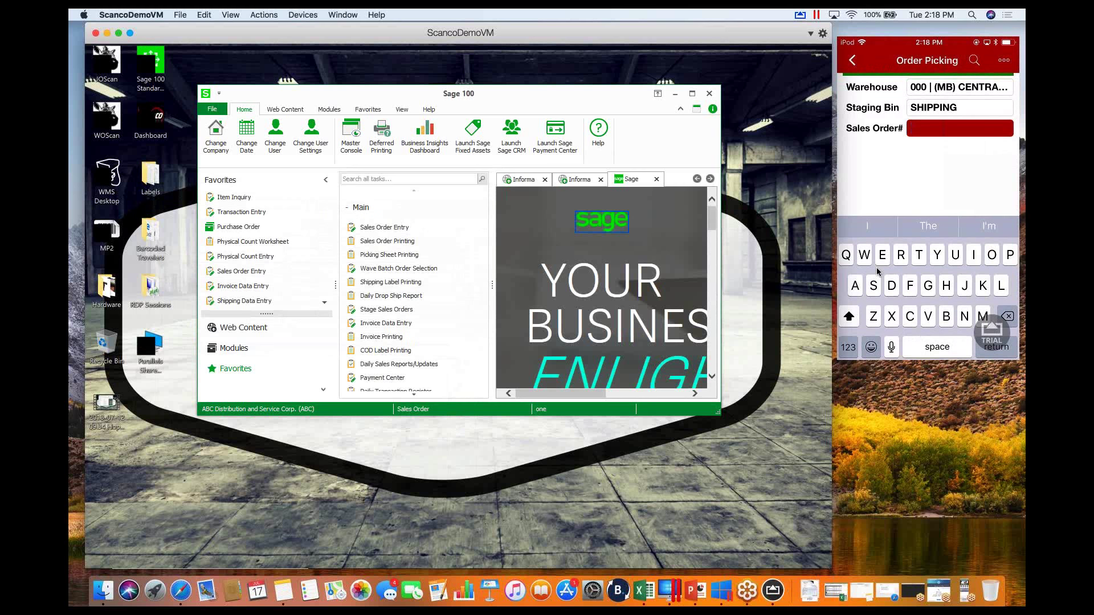
text(21)
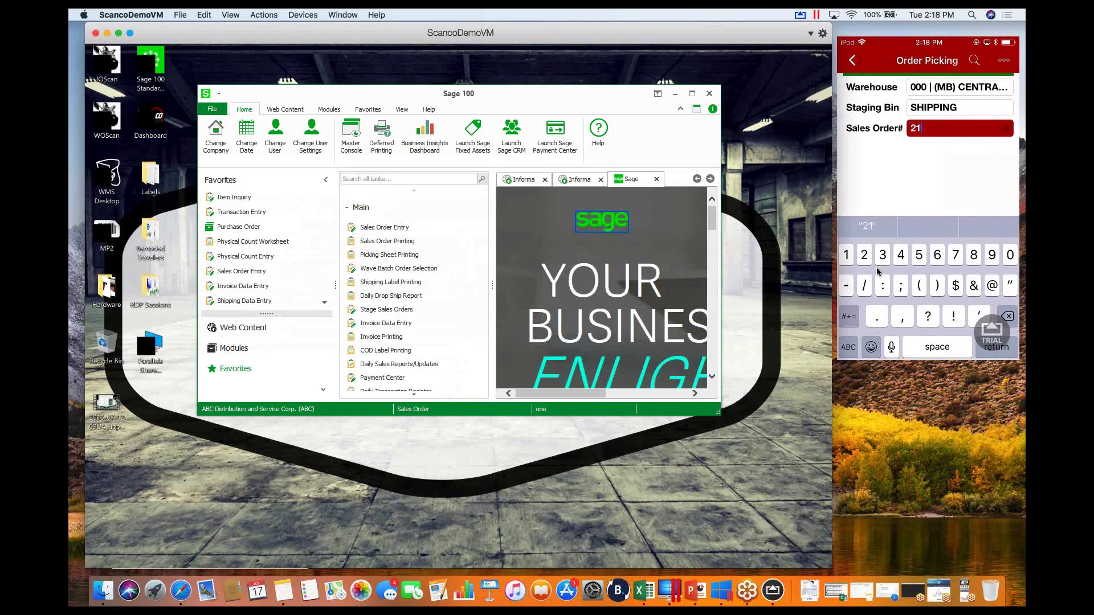
text(5832)
key(BackSpace)
key(BackSpace)
key(BackSpace)
key(BackSpace)
key(BackSpace)
key(BackSpace)
key(Return)
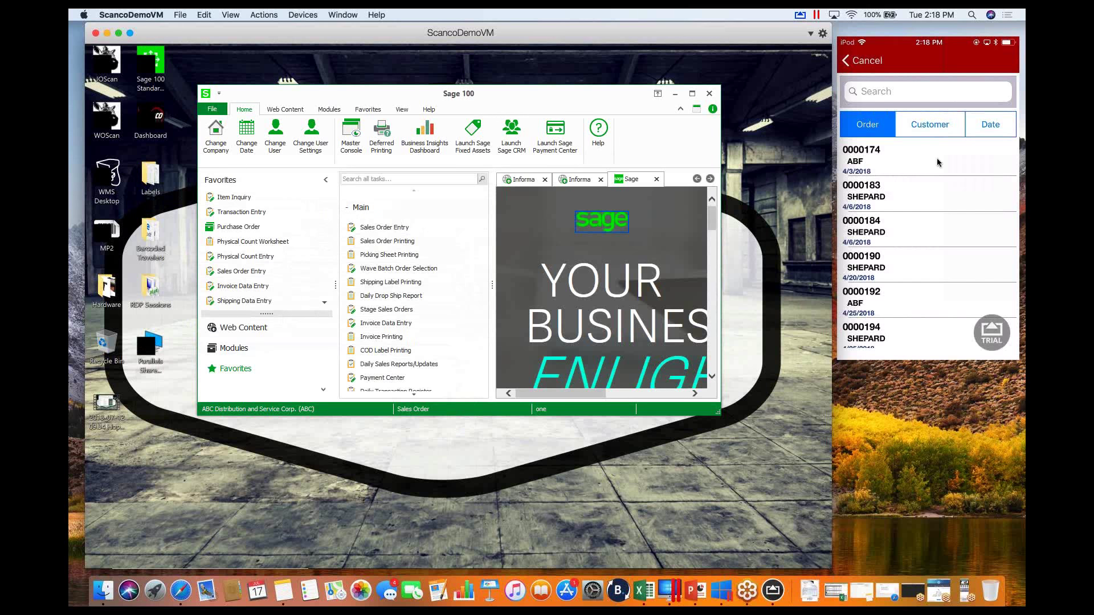
Step: Enter picked quantities of 20 and then 10, submitting the pick of item 8971 from lot JAN12
scroll(937, 162, down, 2)
scroll(937, 162, up, 1)
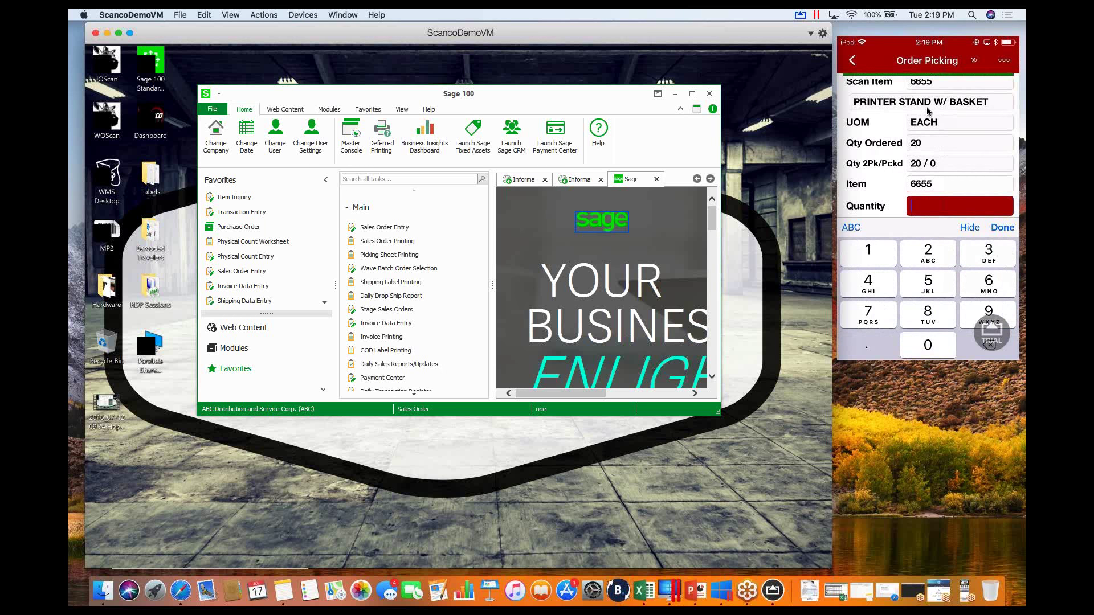
text(20)
key(Return)
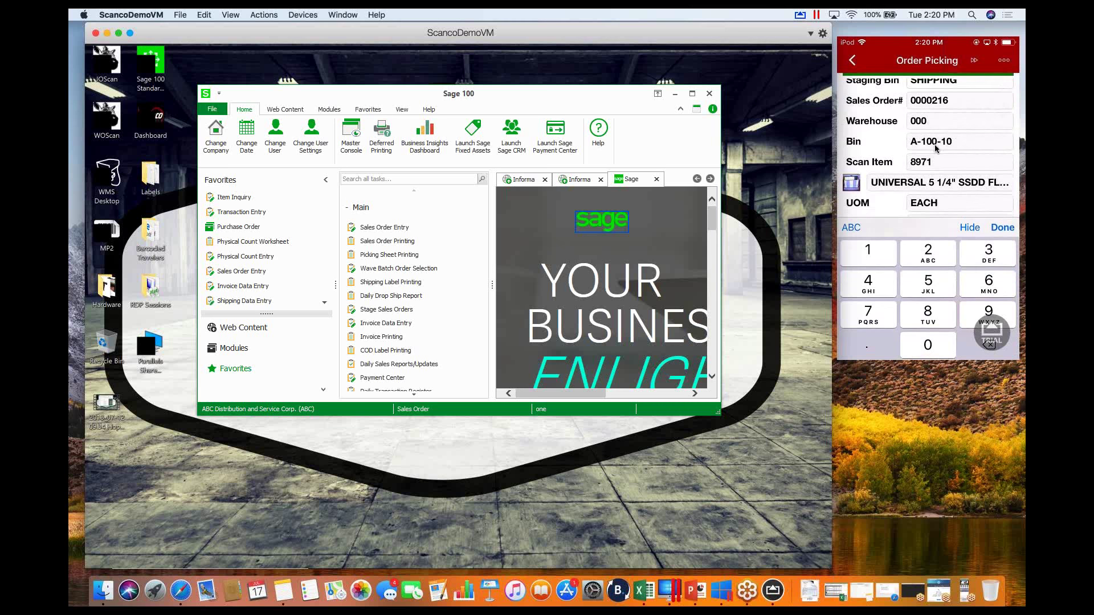
text(10)
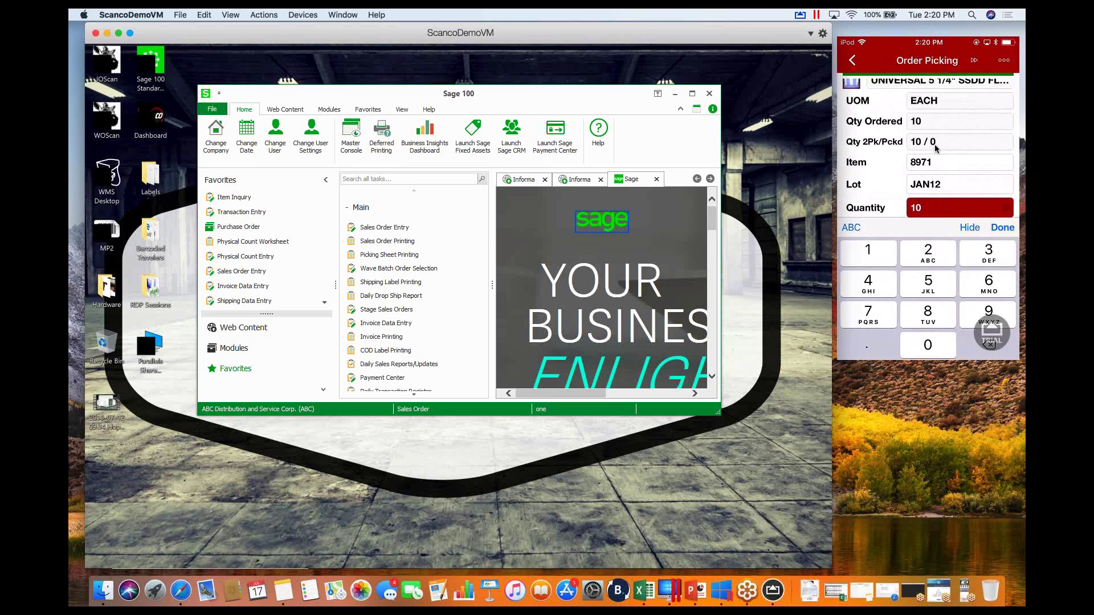
key(Return)
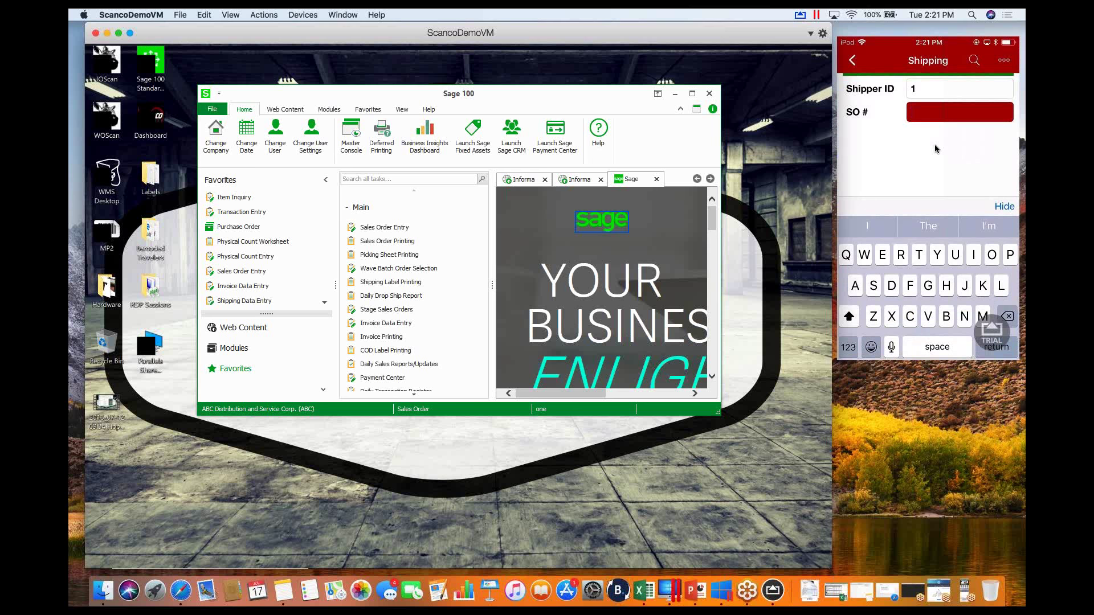
Step: Enter SO 0000216, confirm box 0001, and pack 20 units of item 6655
text(216)
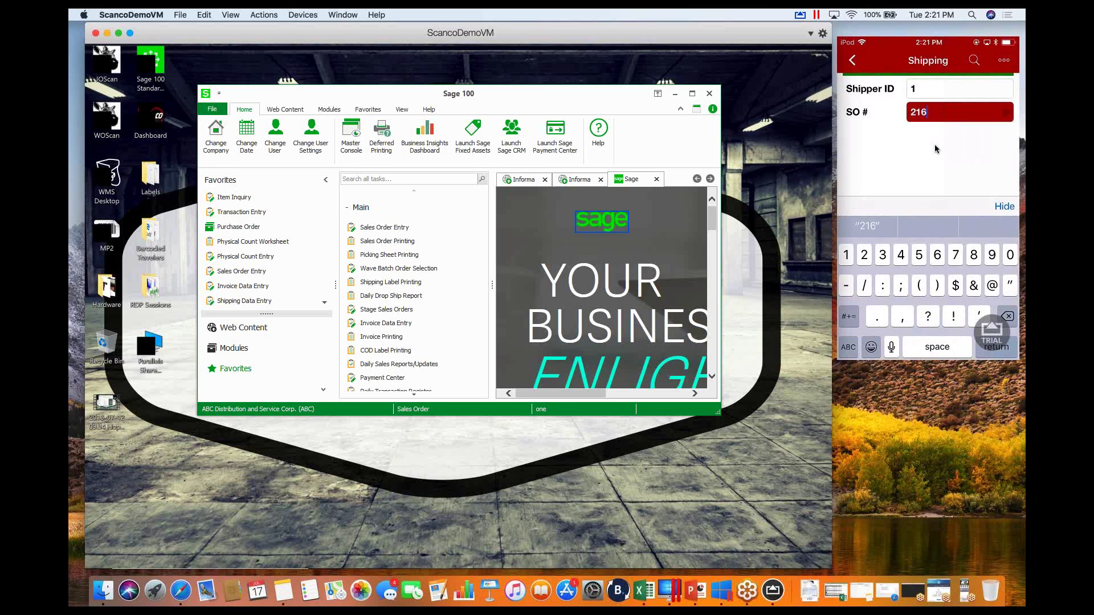
key(Return)
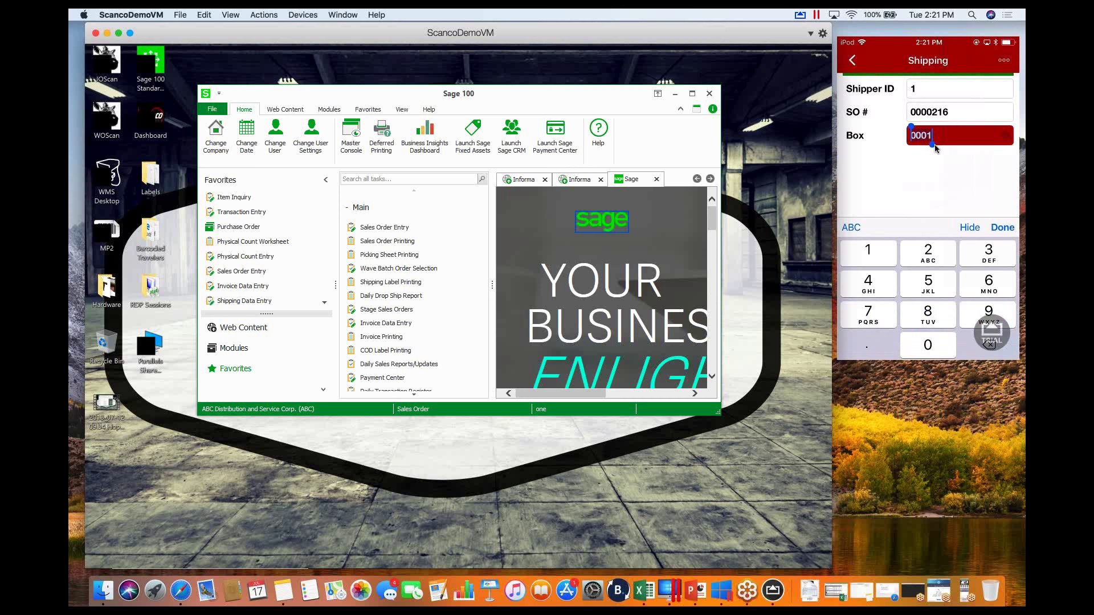
key(Return)
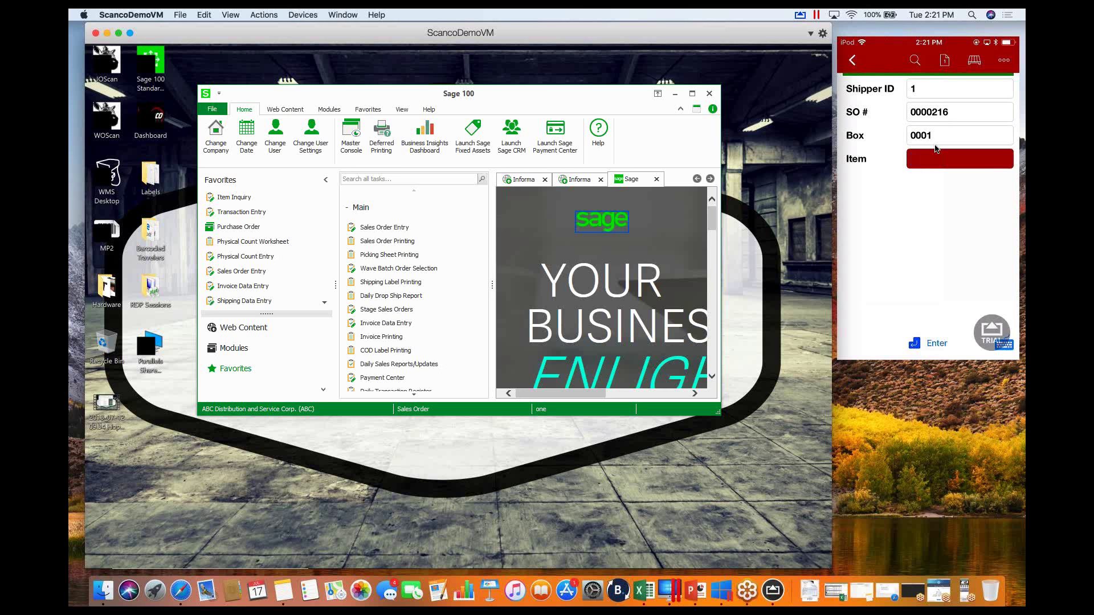
text(6655)
key(Return)
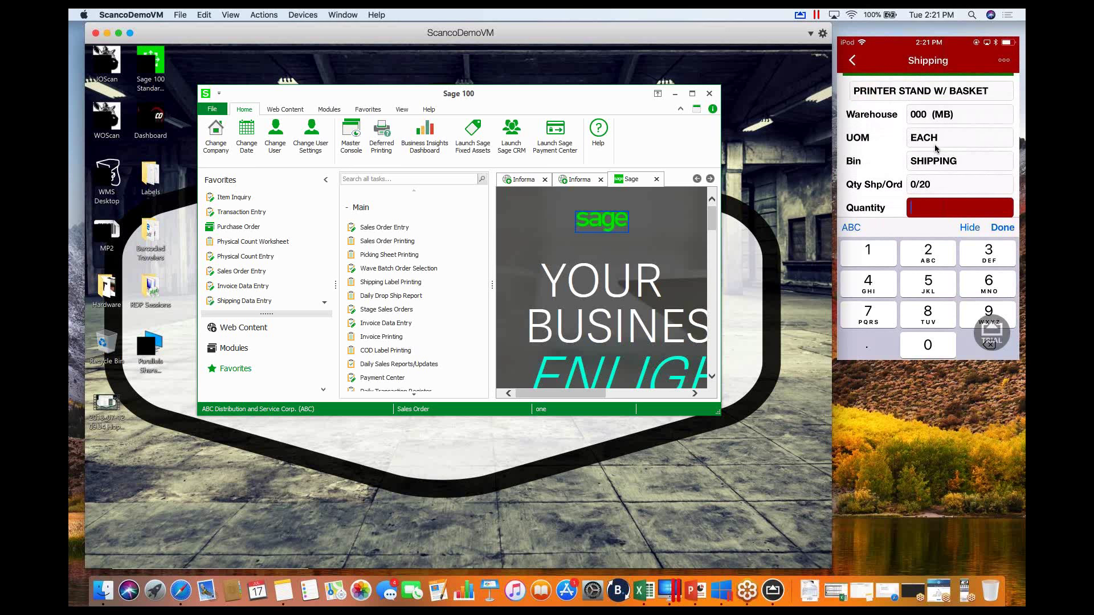
text(20)
key(Return)
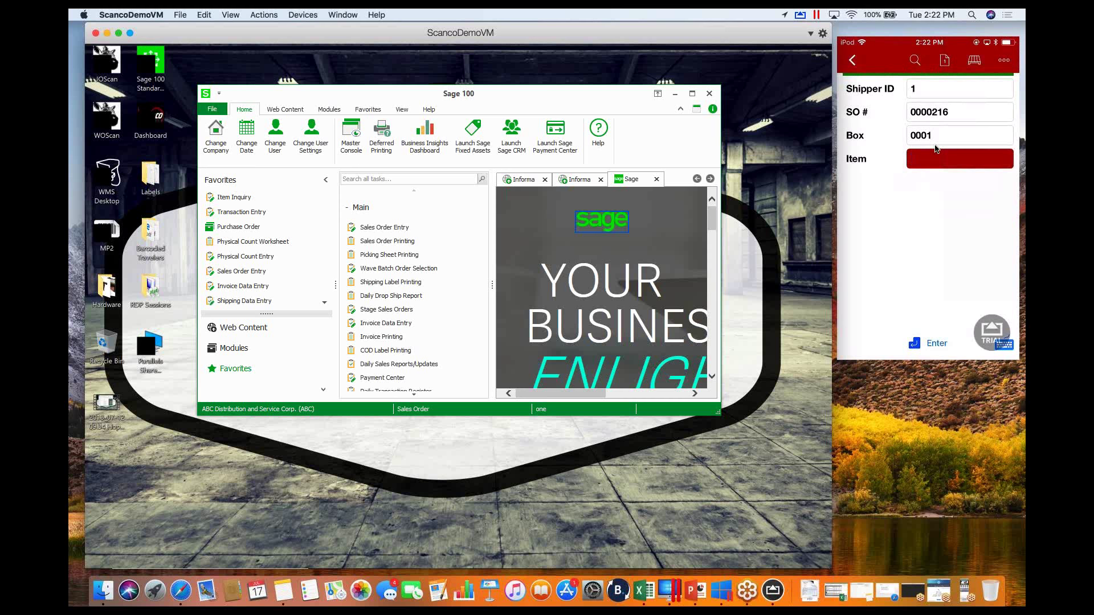
Step: Move to the next box and pack 10 of item 8971 from lot JAN12, acknowledging the no-unresolved-items notice
click(1005, 61)
text(8971)
key(Return)
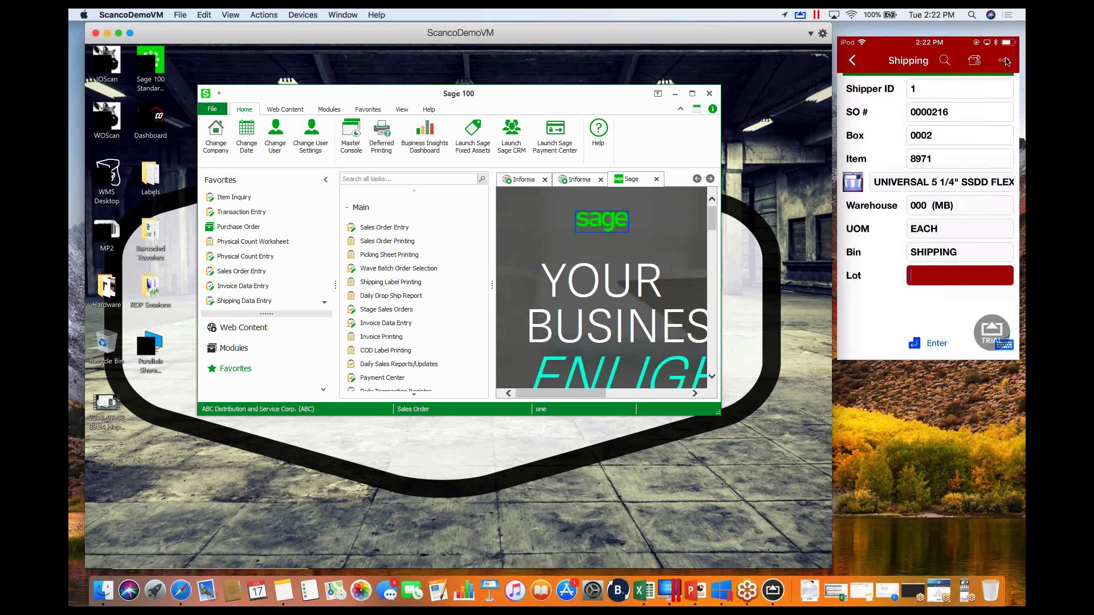
click(1005, 59)
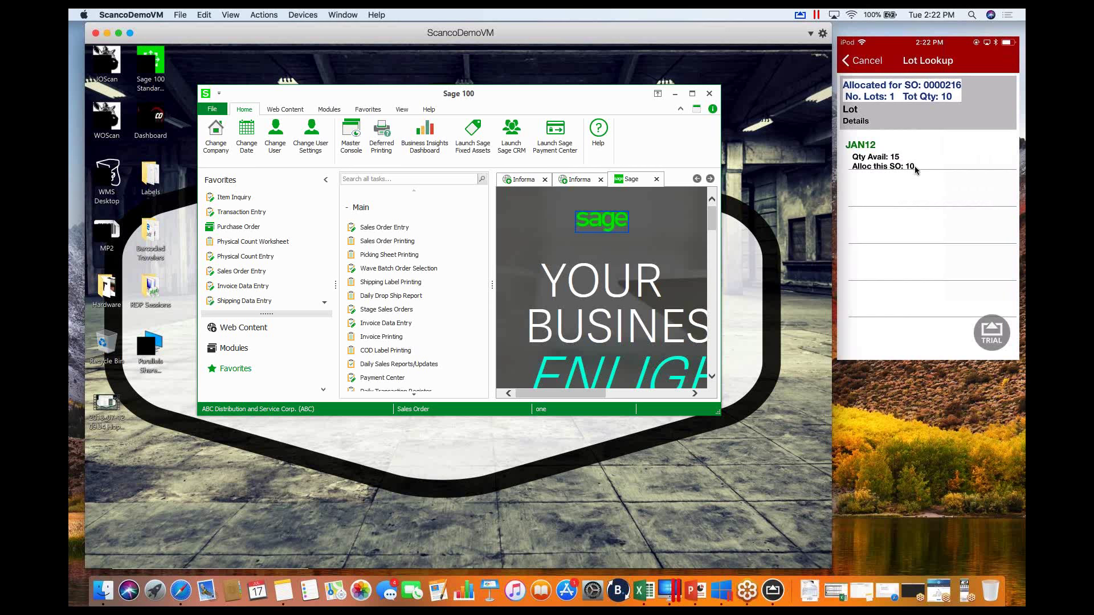
click(939, 152)
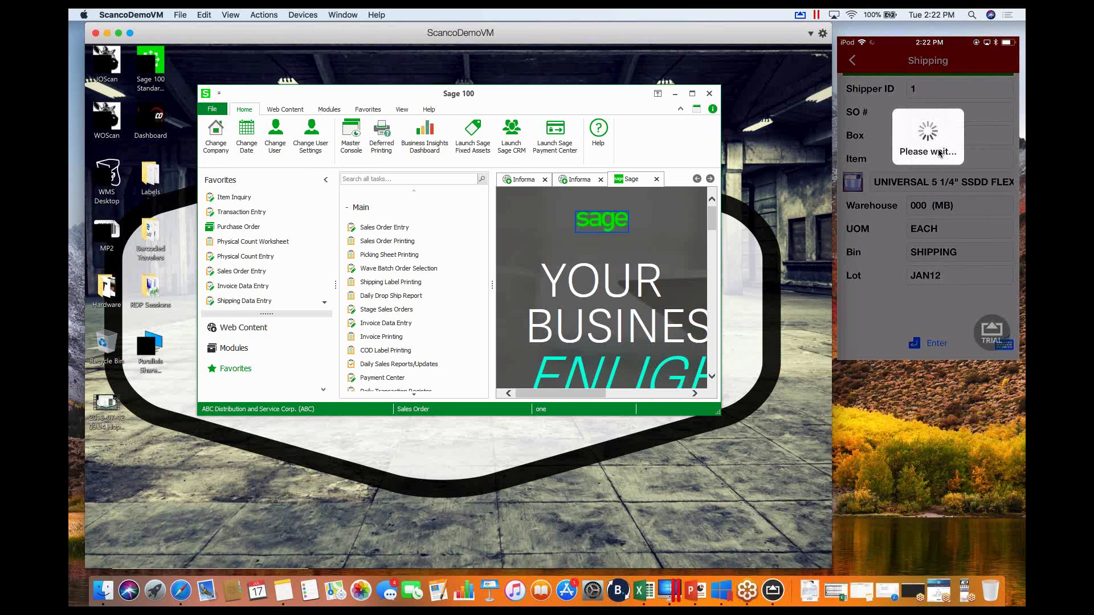
text(10)
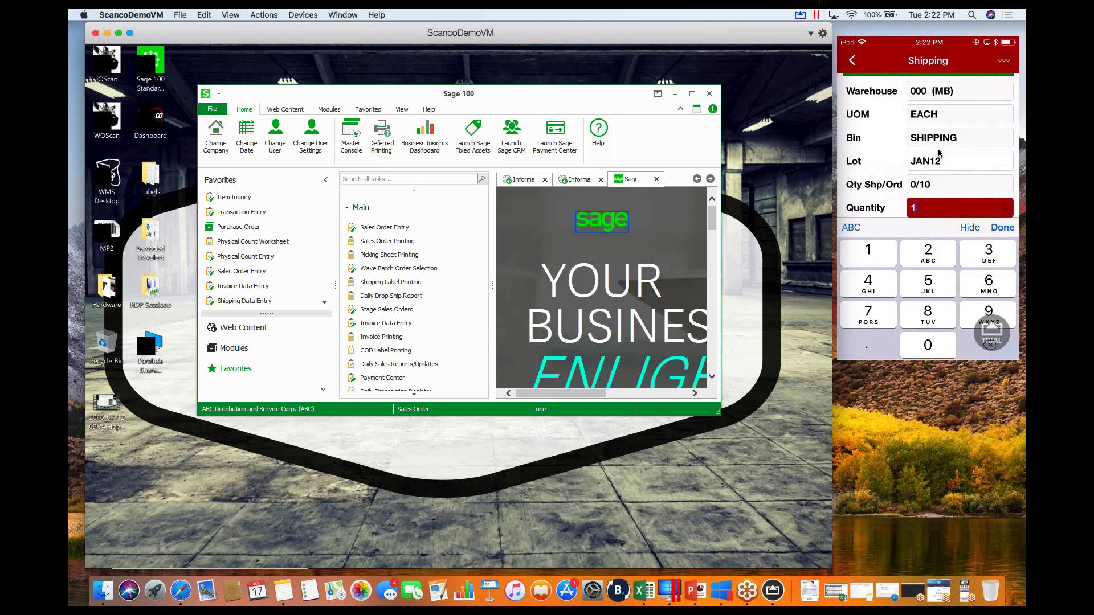
key(Return)
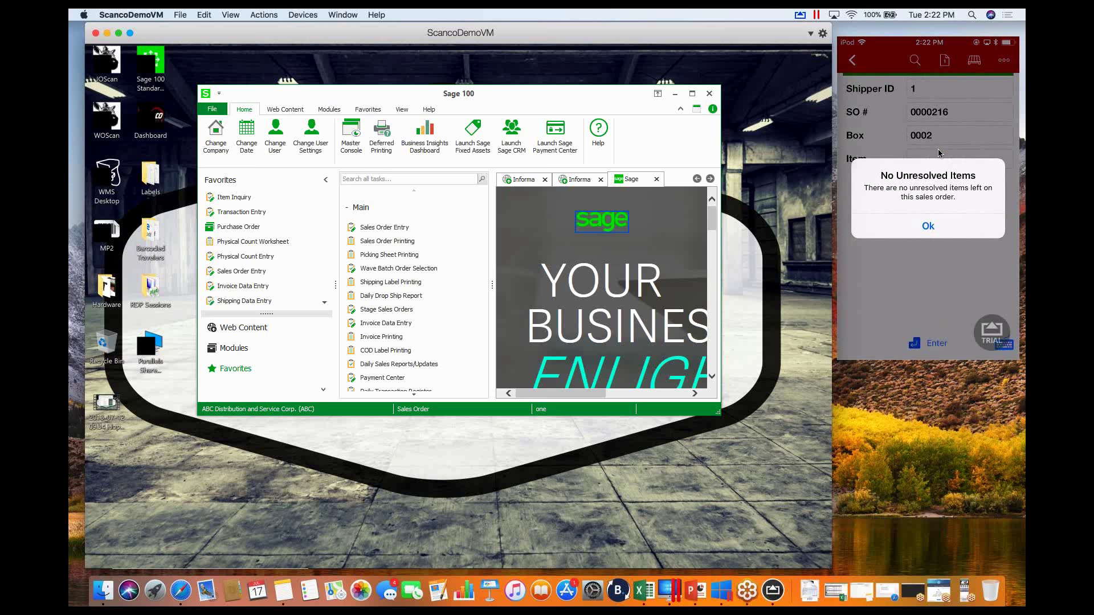
key(Return)
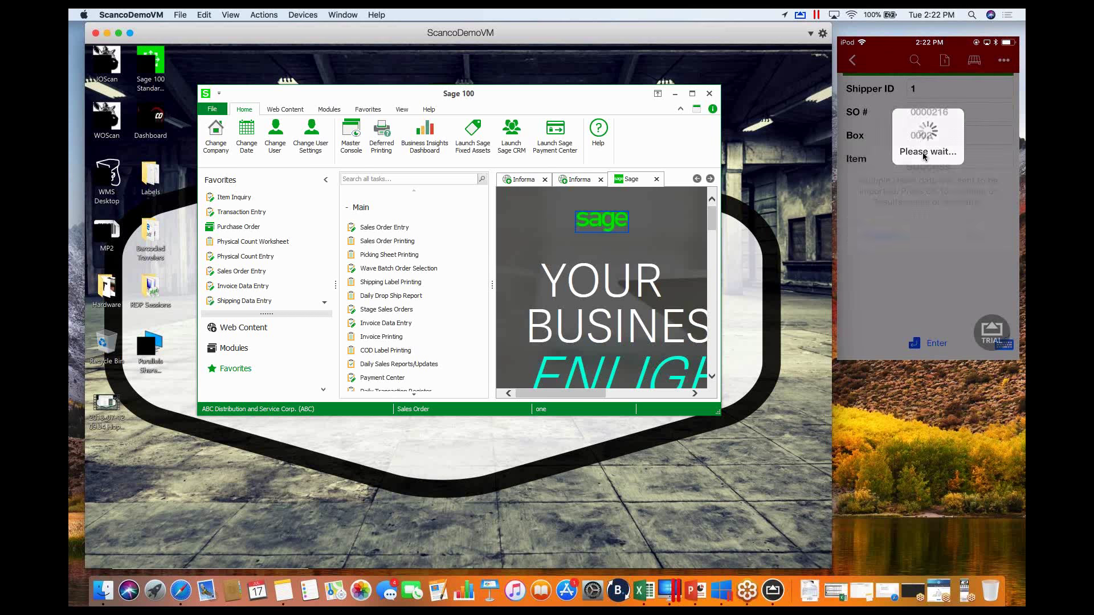
Step: Load order 0000216 in Shipping Data Entry and review the item 6655 and 8971 lines
scroll(400, 332, down, 8)
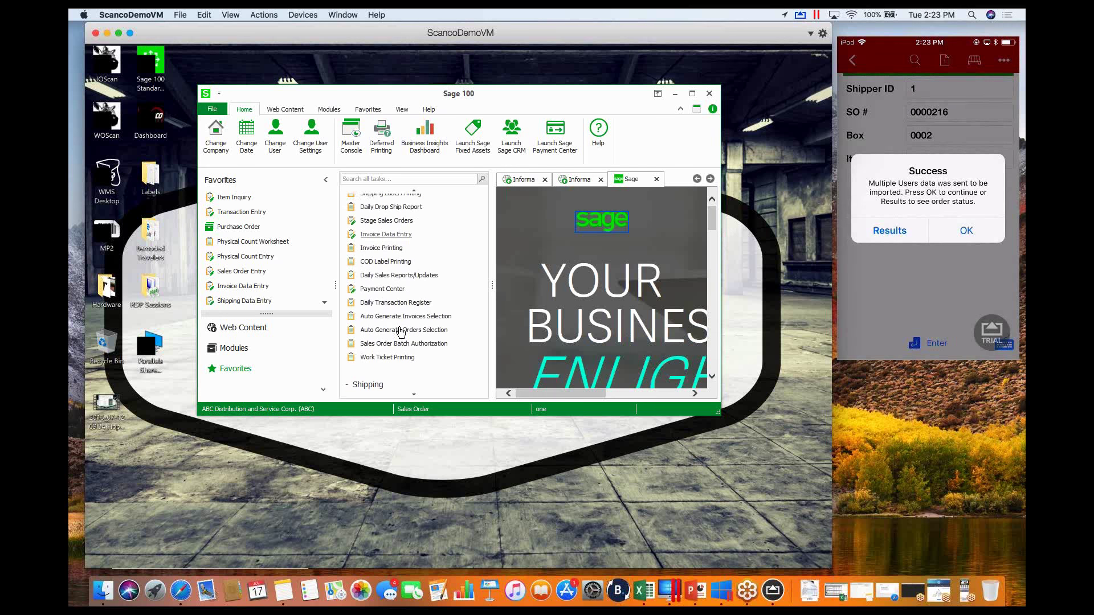
scroll(401, 332, down, 1)
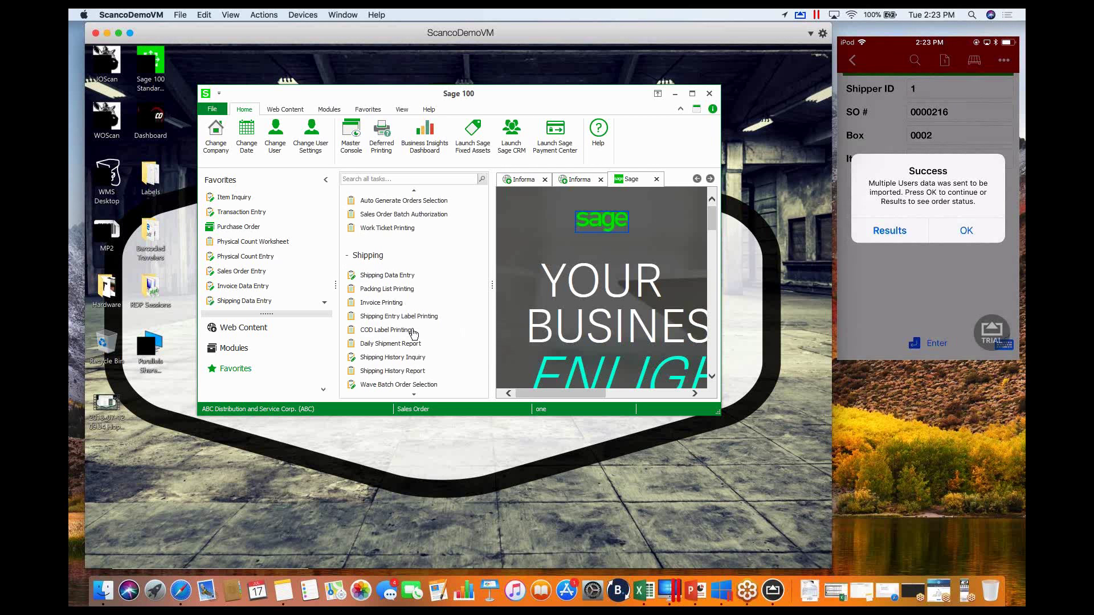
scroll(419, 355, down, 4)
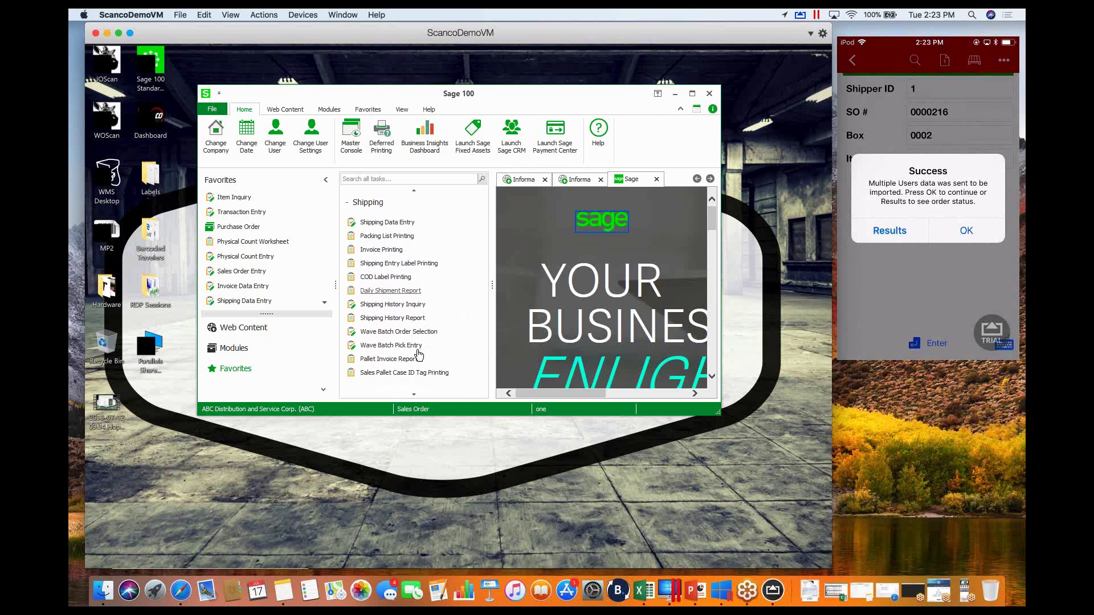
click(385, 225)
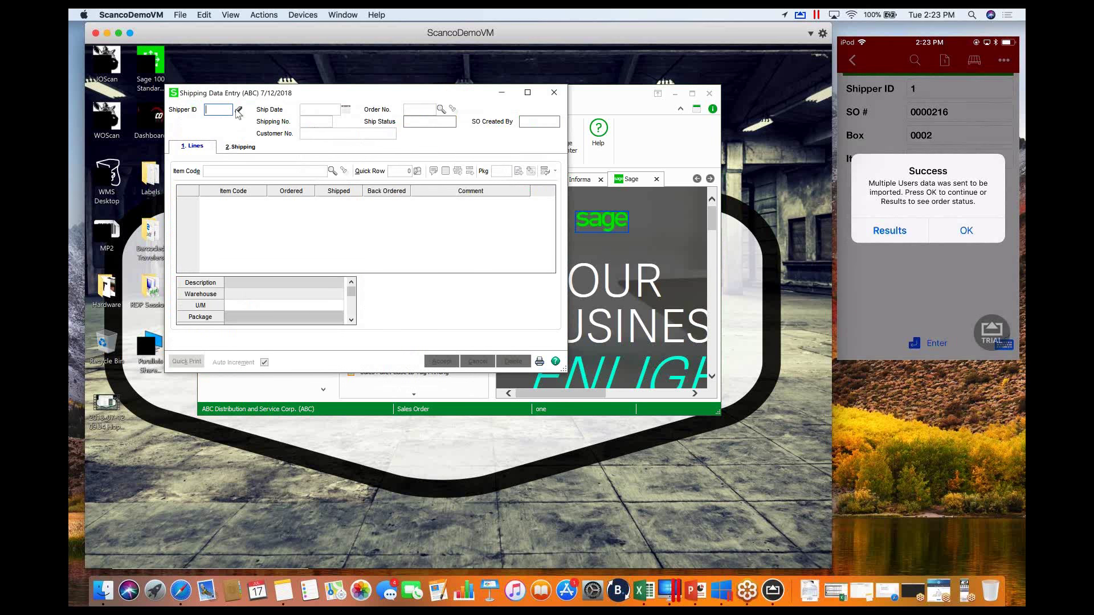
click(454, 108)
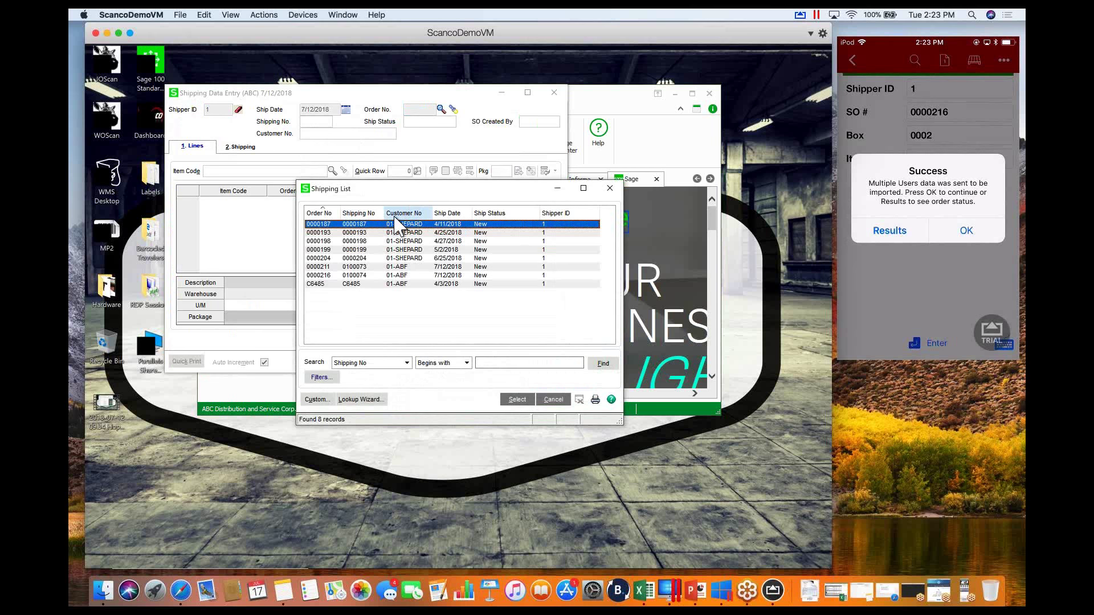
double_click(368, 276)
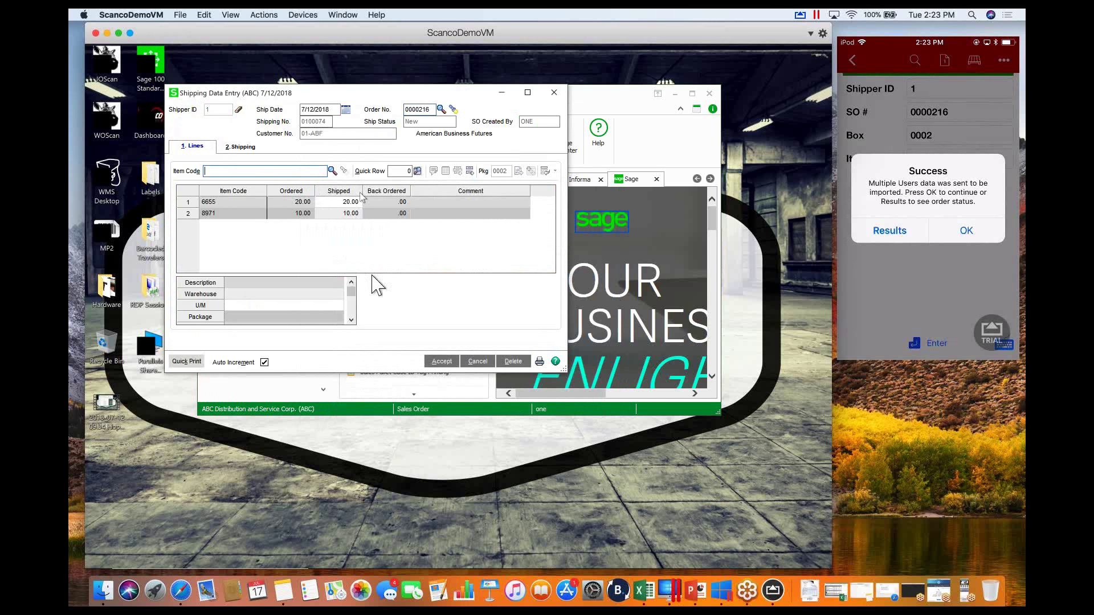
click(248, 202)
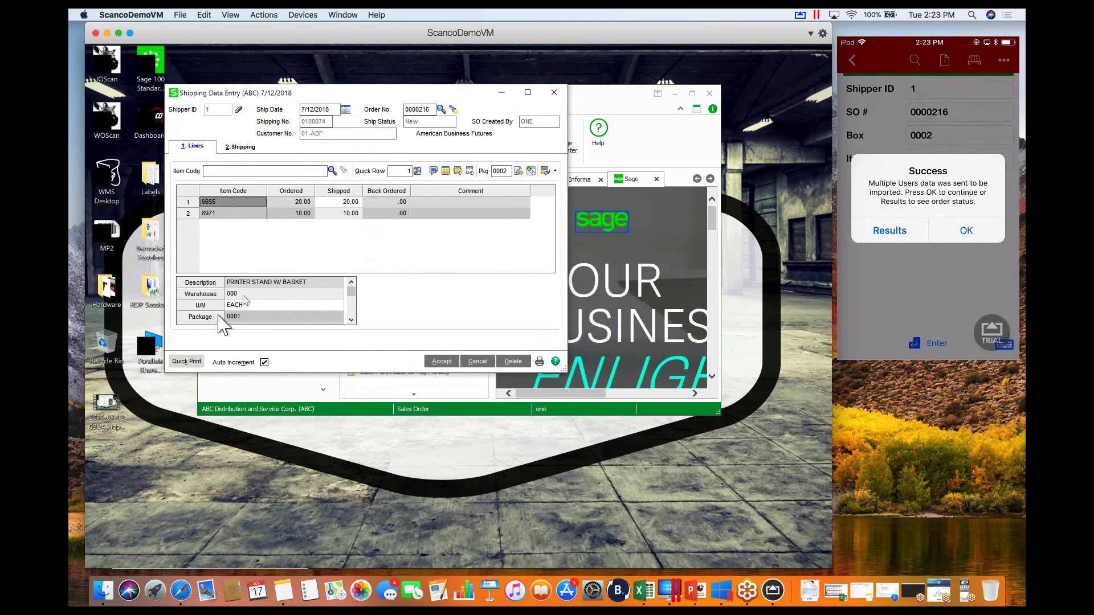
click(239, 213)
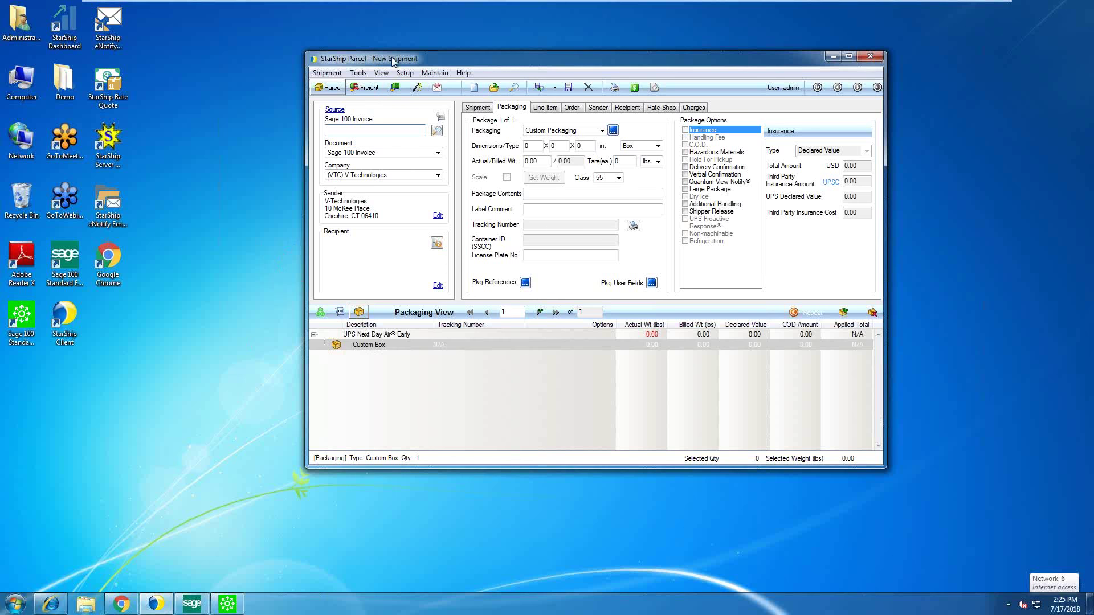
Step: Choose Sage 100 Invoice as the New Shipment's source document, ready for an invoice number
drag(392, 60, 391, 33)
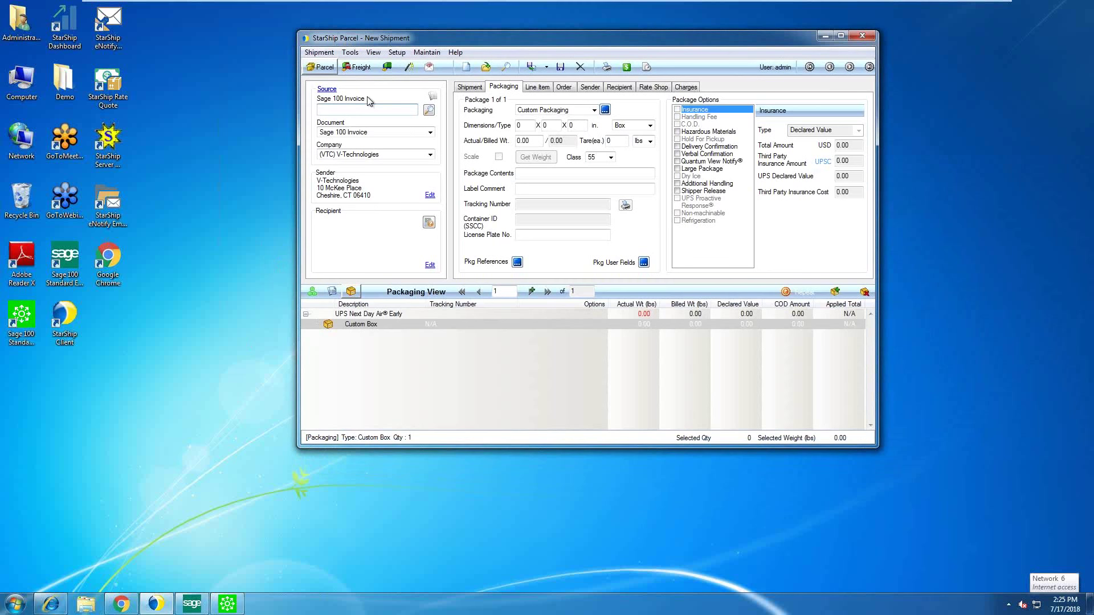
click(386, 133)
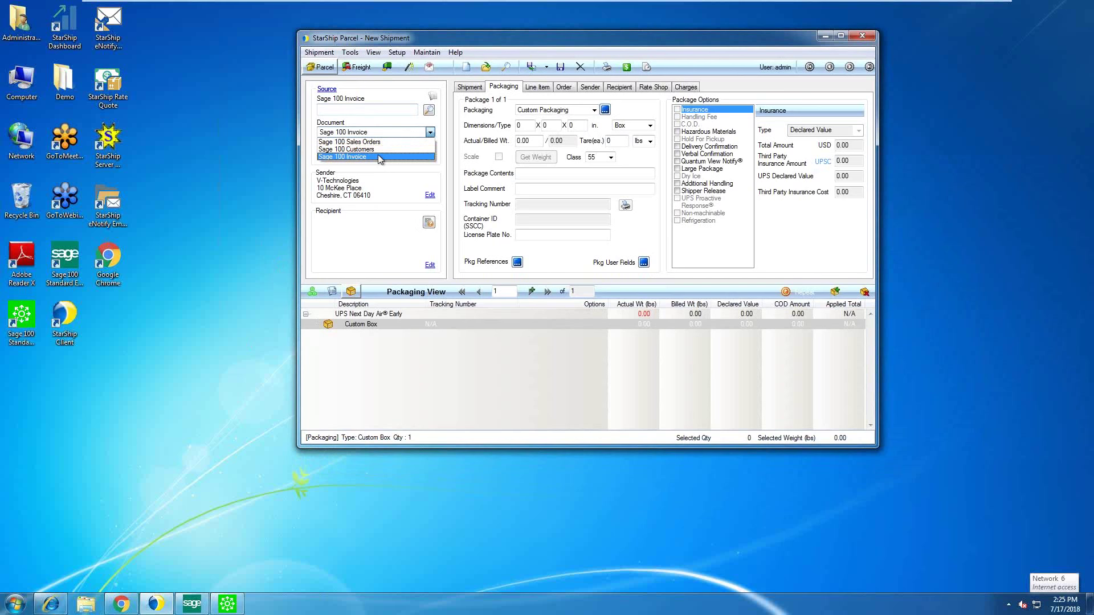
click(378, 156)
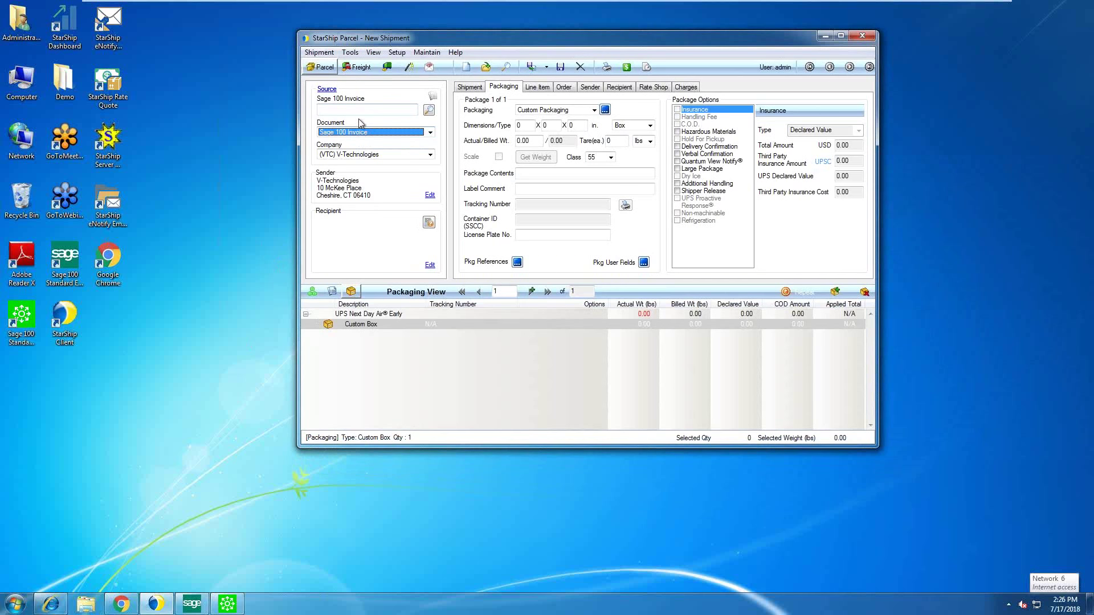
click(363, 111)
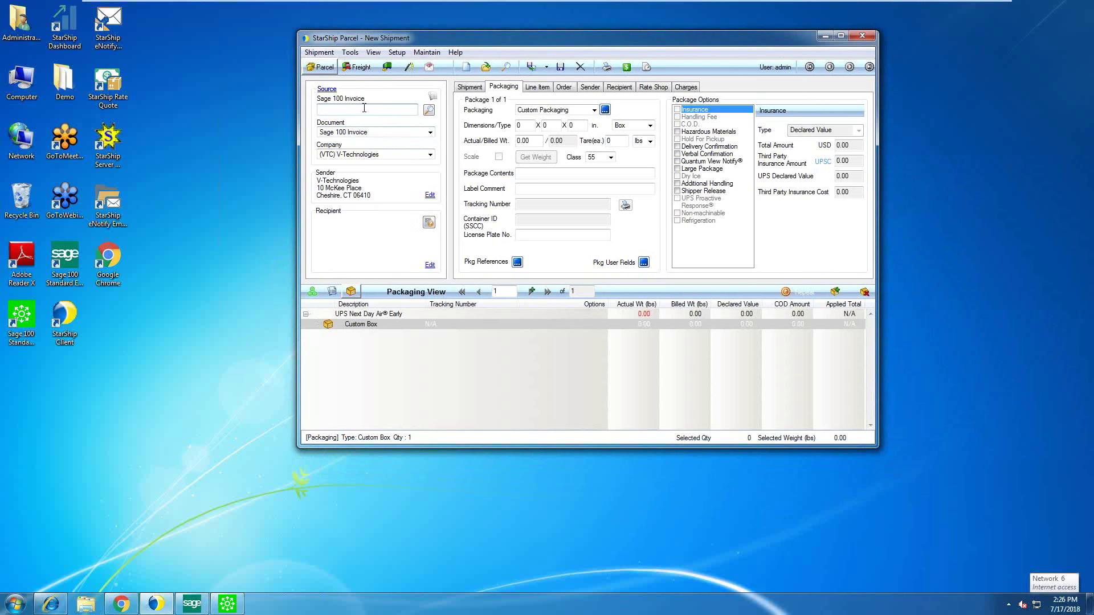
Step: Skip the invoice search and retrieve invoice 0101739 from Sage 100 by its number
click(429, 111)
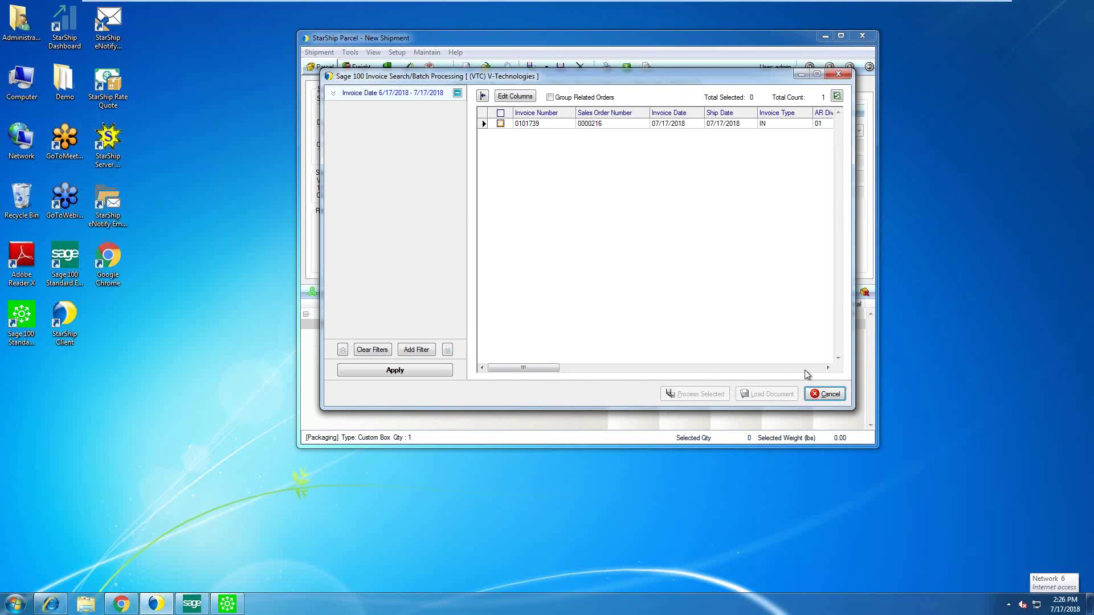
click(829, 395)
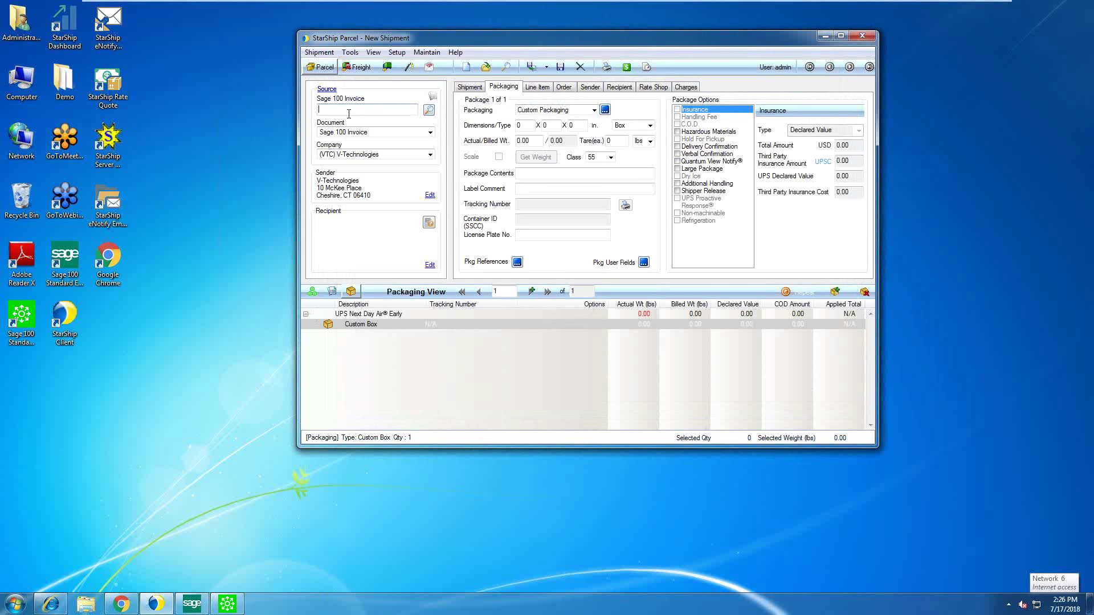
text(216)
key(Return)
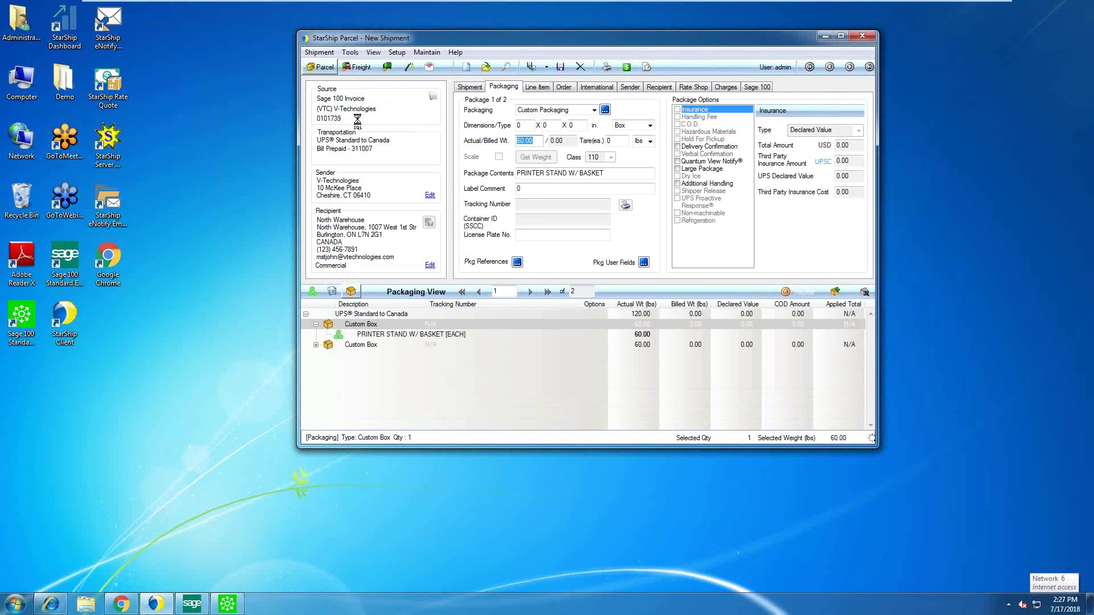
Step: Review the shipment rated at 93.60 and expand both boxes to show the printer stand and SSDD flex disks
click(470, 87)
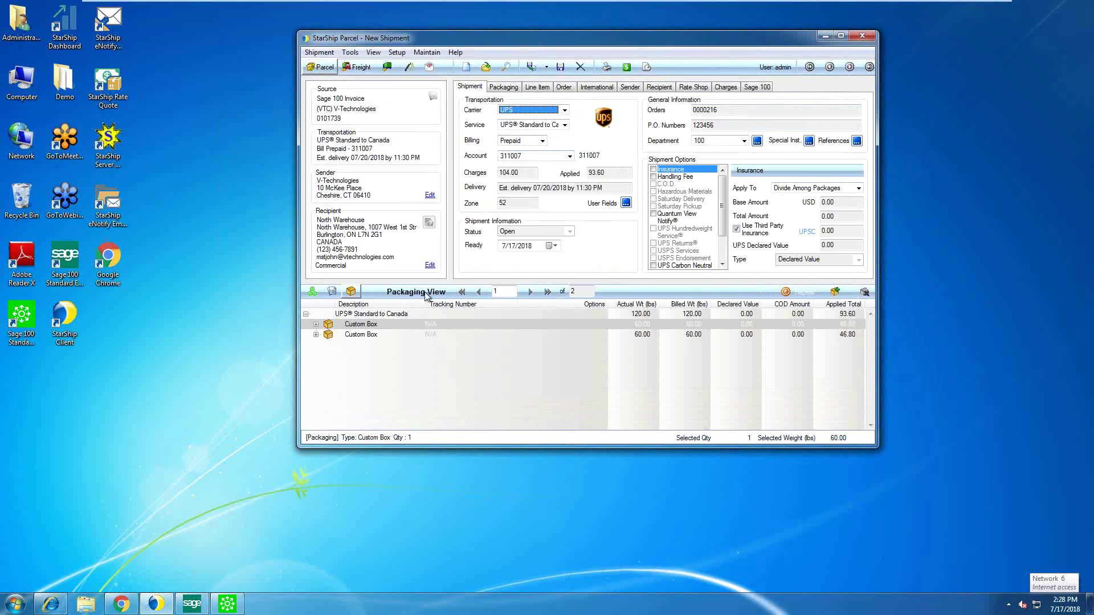
right_click(398, 317)
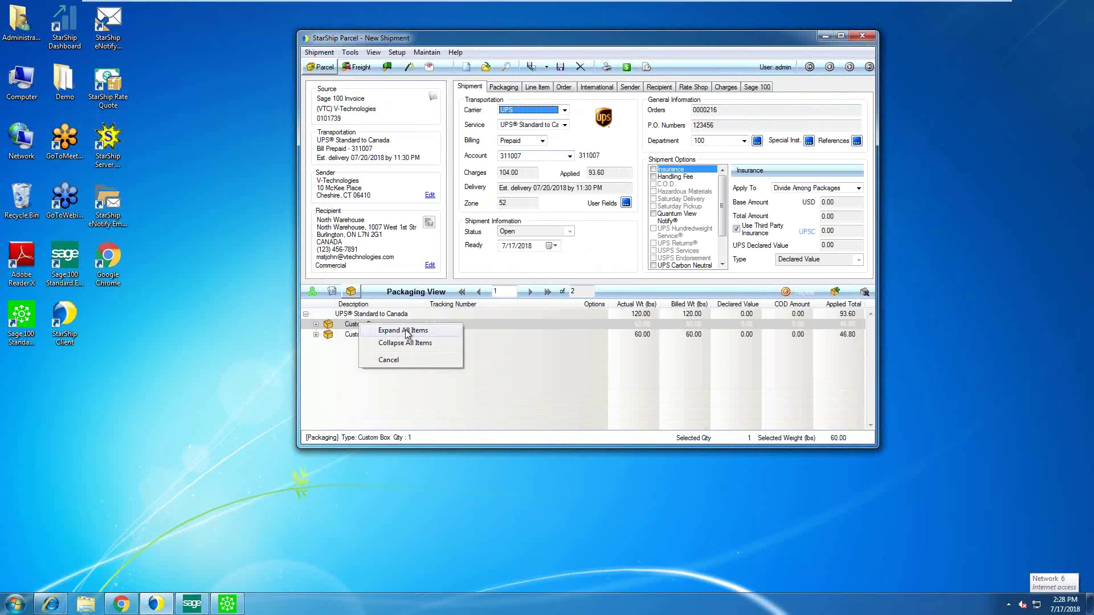
click(405, 331)
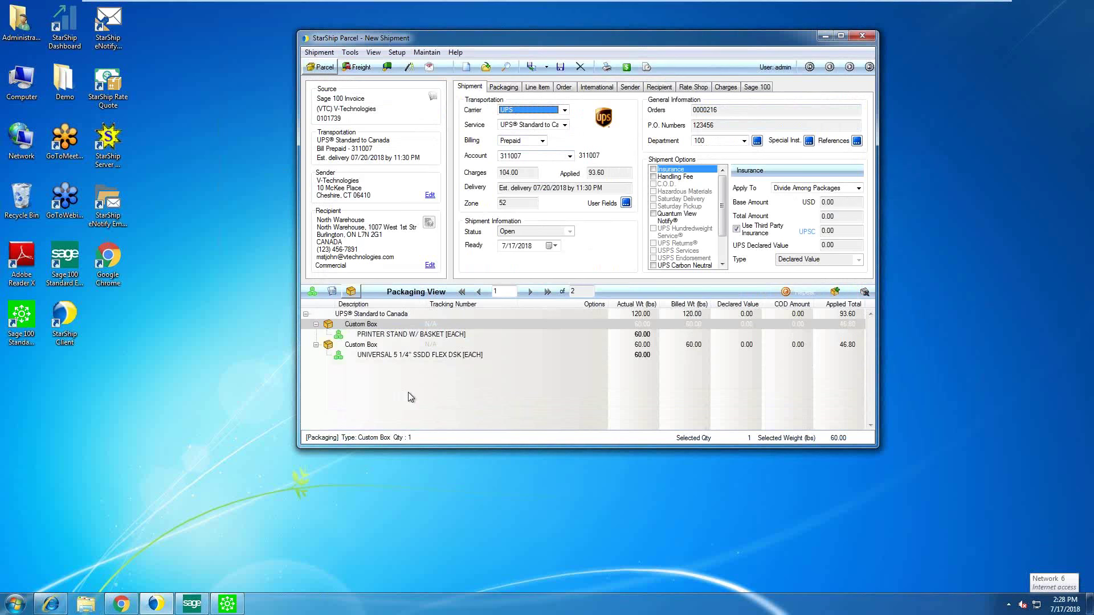
Step: Change the first package to an 18 × 20 × 8 in Large Box weighing 62 lbs
click(504, 87)
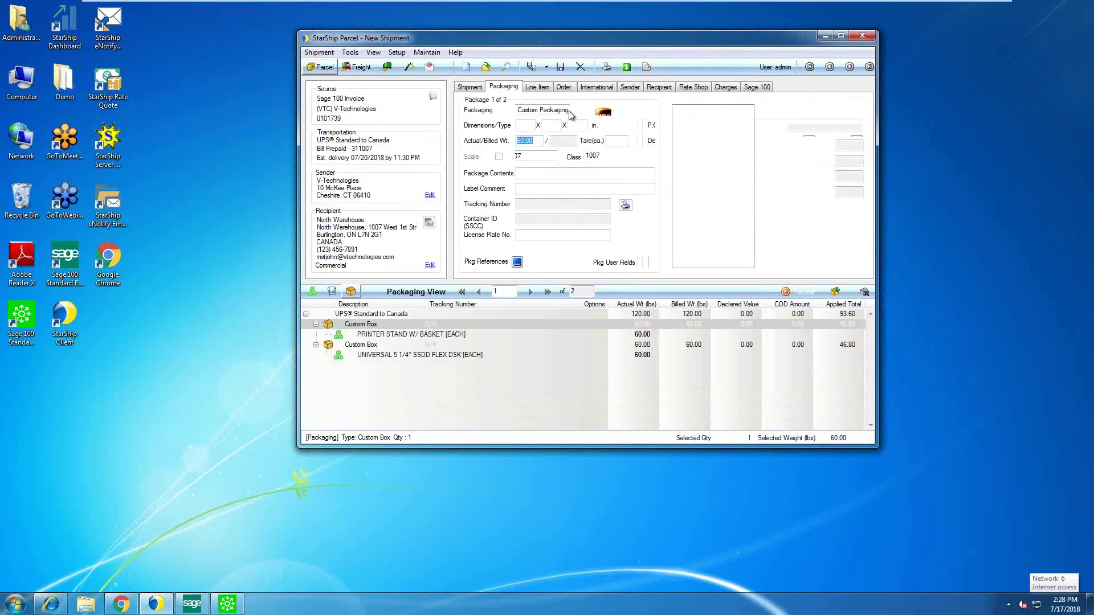
click(593, 112)
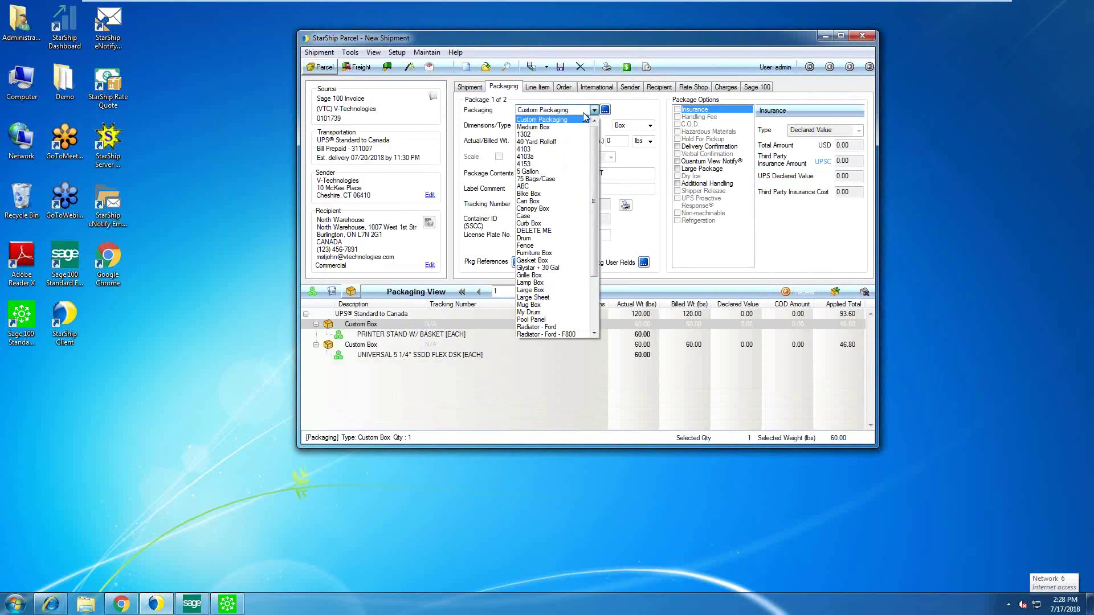
click(553, 292)
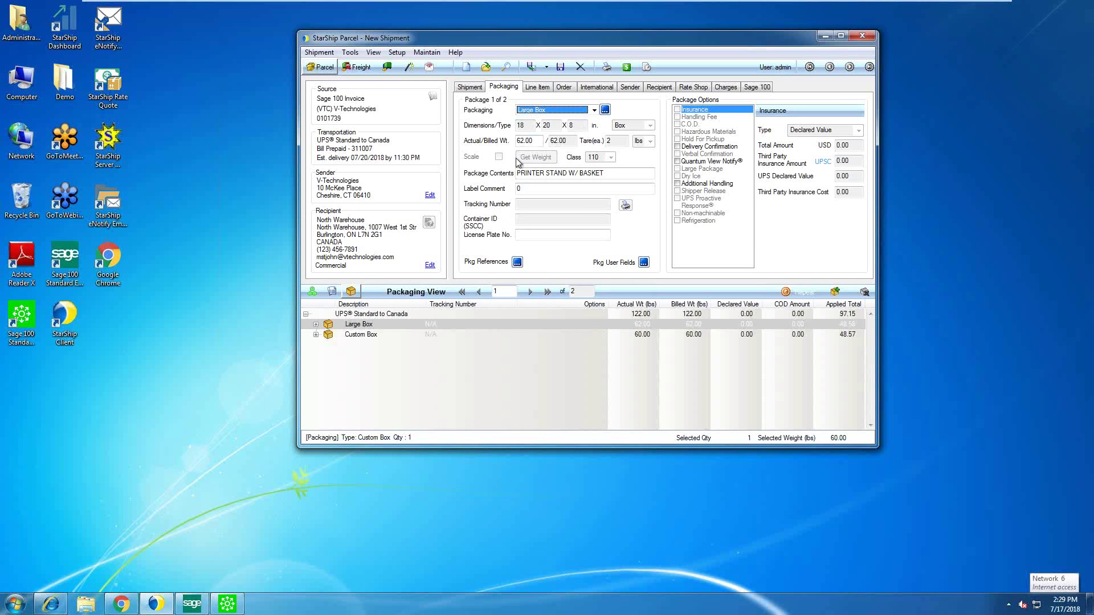
Step: Show the printer stand's commodity details: United States origin, Schedule B 8302.42.6000, NAFTA certificate
click(547, 93)
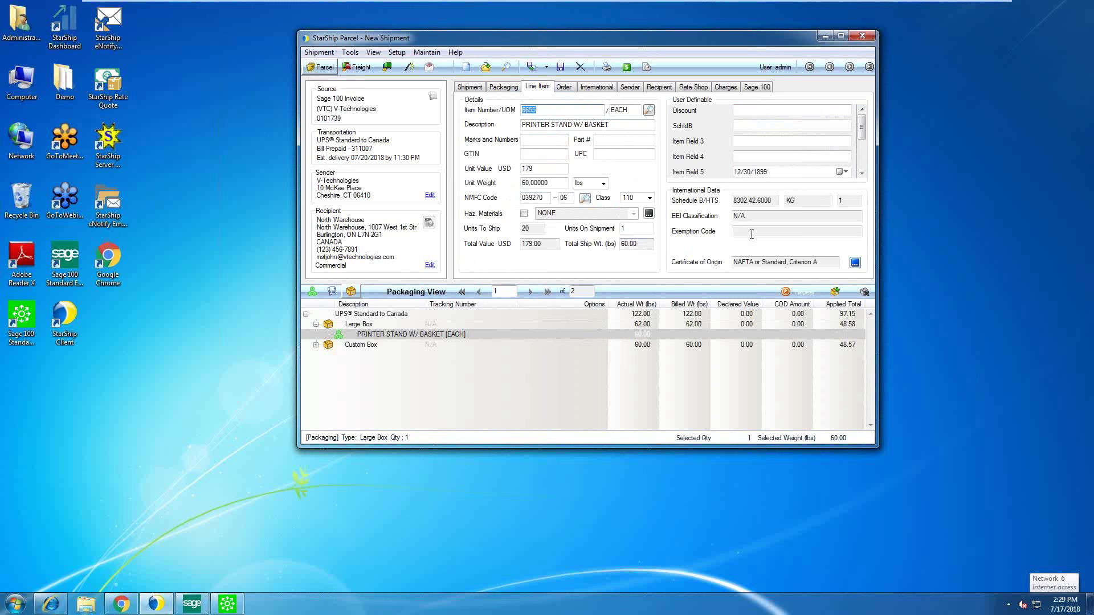
click(855, 263)
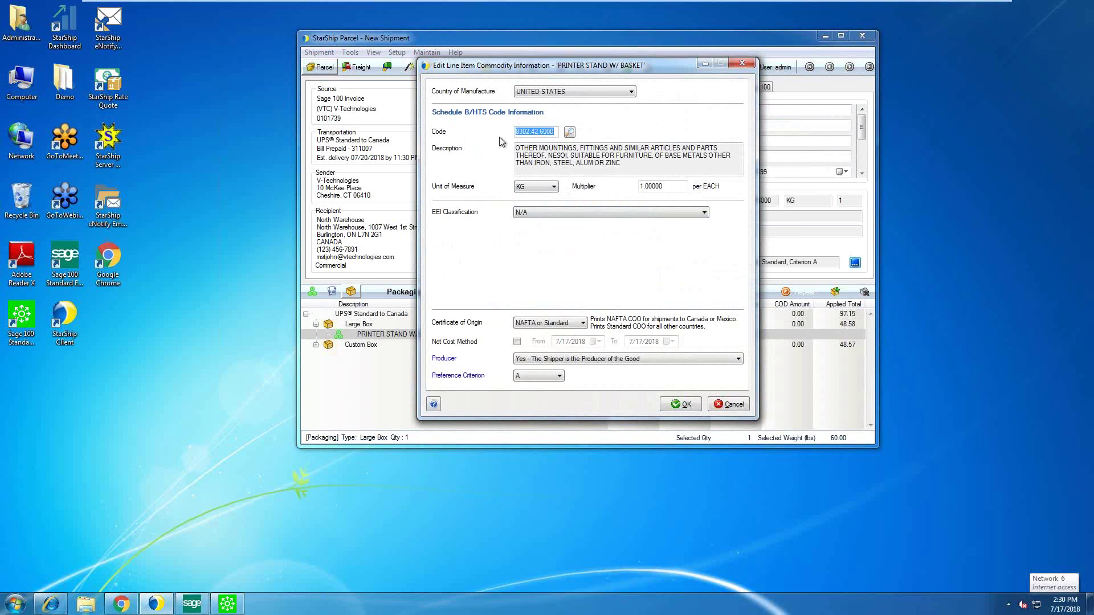
Step: Look up and select Schedule B code 8302.42.6000, then confirm the printer stand's commodity information
click(569, 132)
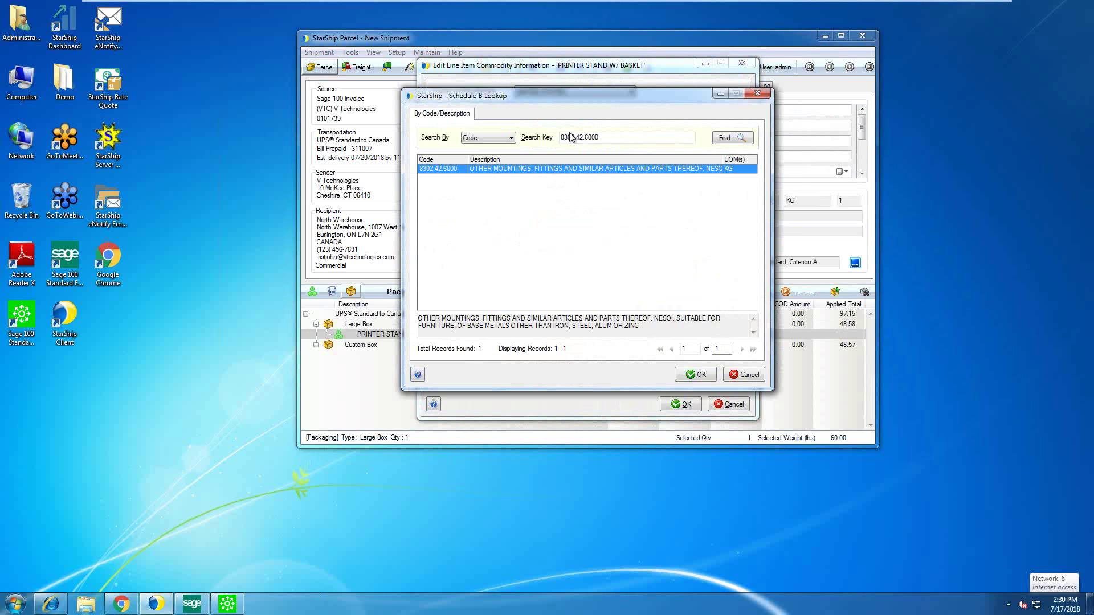
click(490, 138)
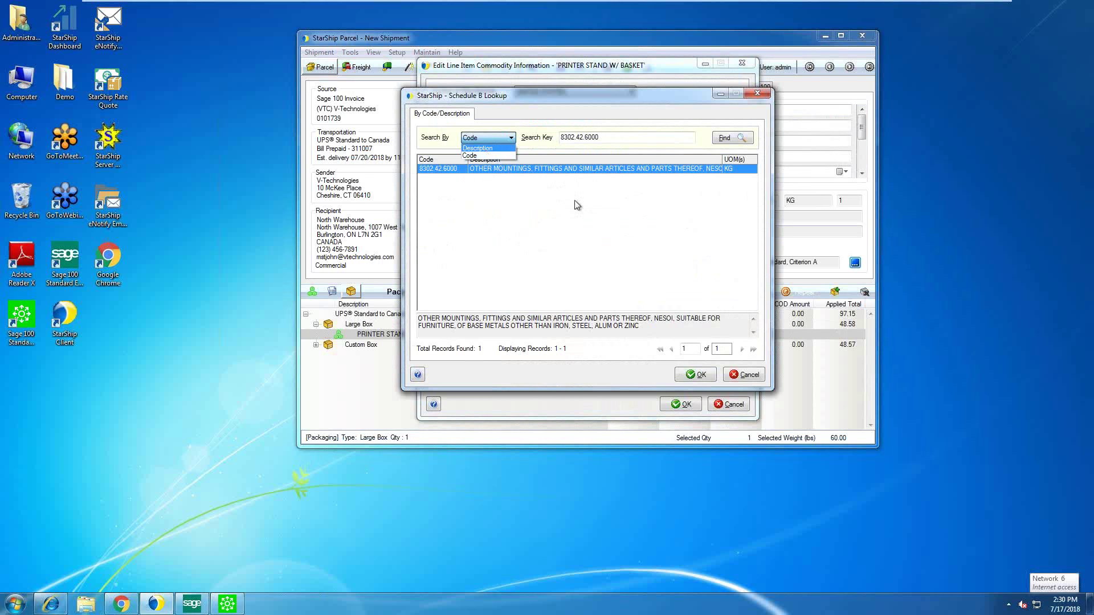
click(736, 379)
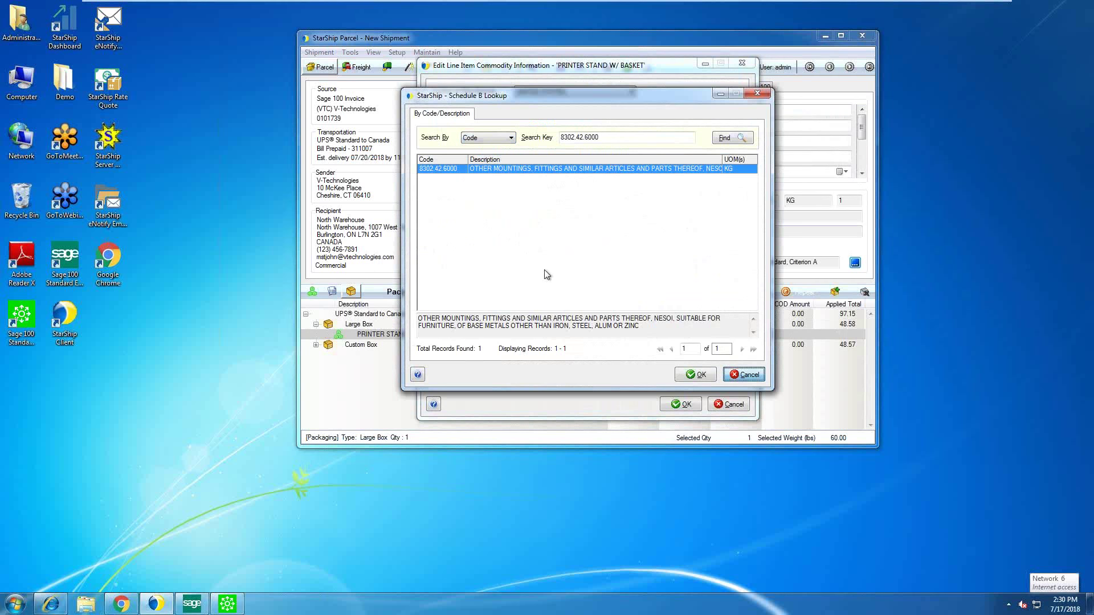
double_click(464, 168)
click(681, 403)
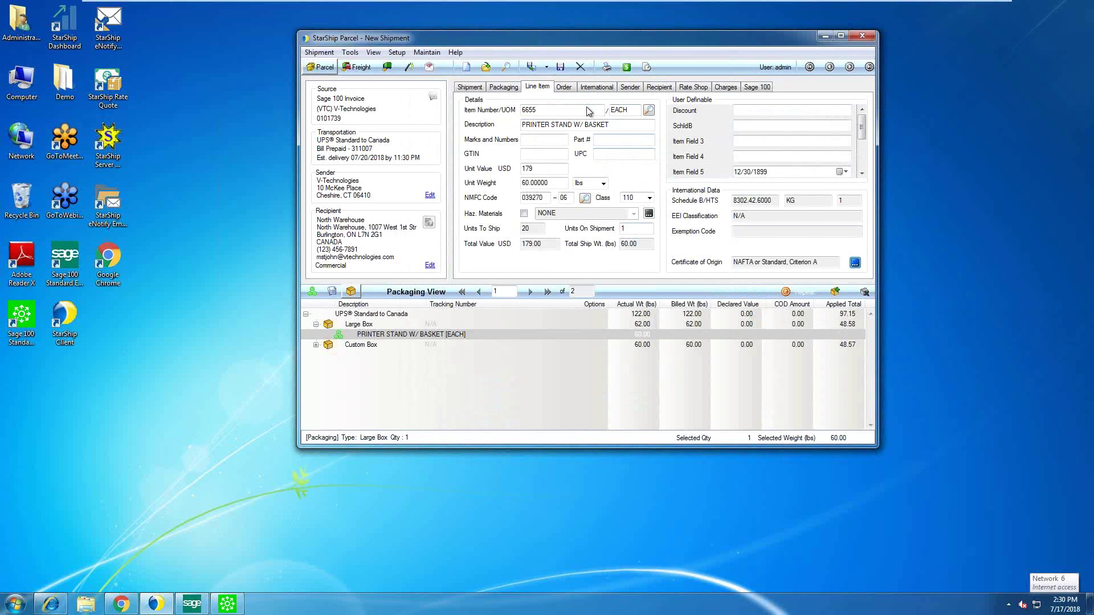
Step: Run Rate Shop to get eight UPS and FedEx quotes, ranging from 107.95 to 851.87
click(626, 68)
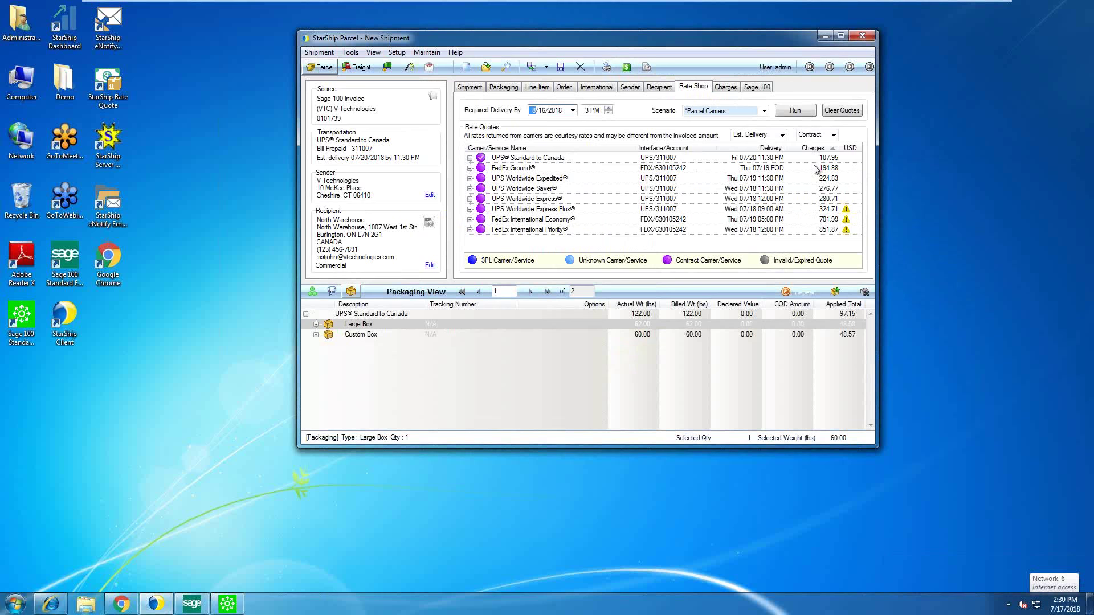
Step: Keep contract rates shown and sort the quotes by carrier and service name
click(818, 137)
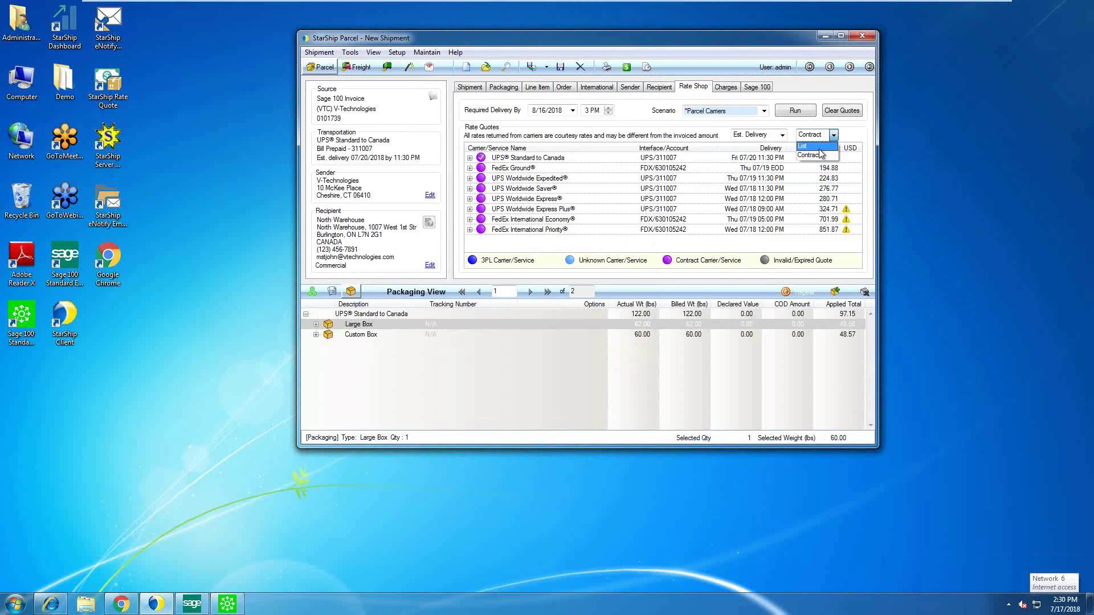
click(811, 155)
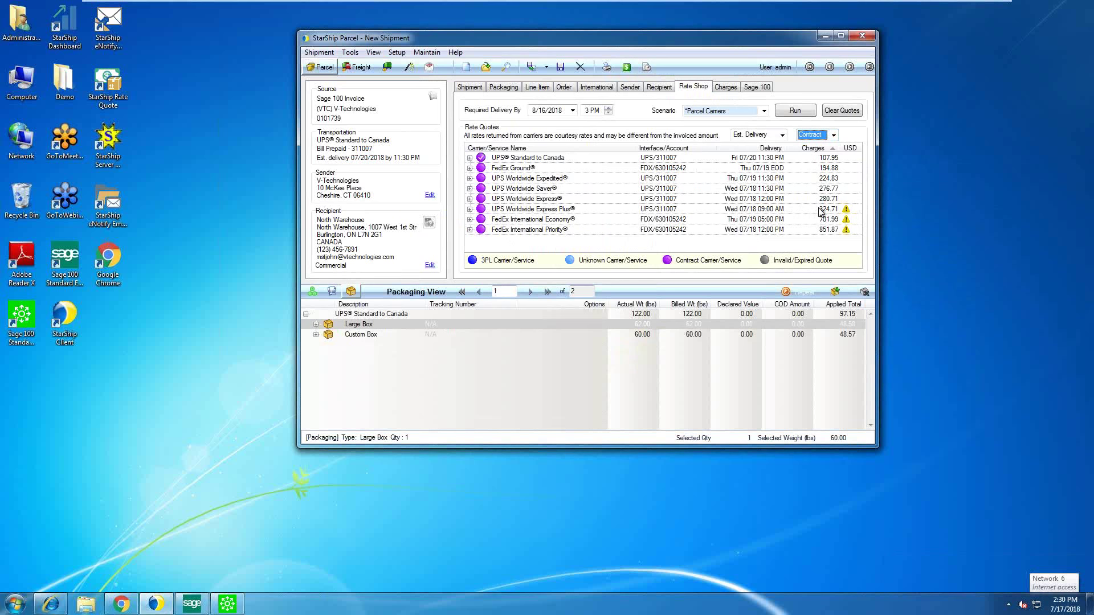
click(536, 148)
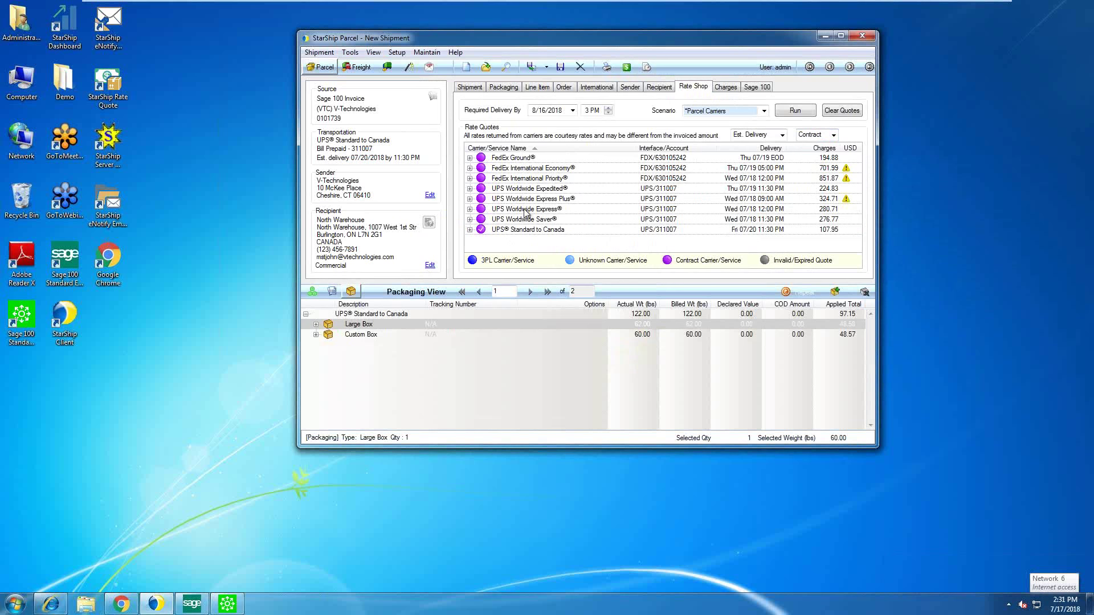
Step: Check the 10% freight discount rule that lowers this package's freight from 53.97 to 48.58
click(723, 89)
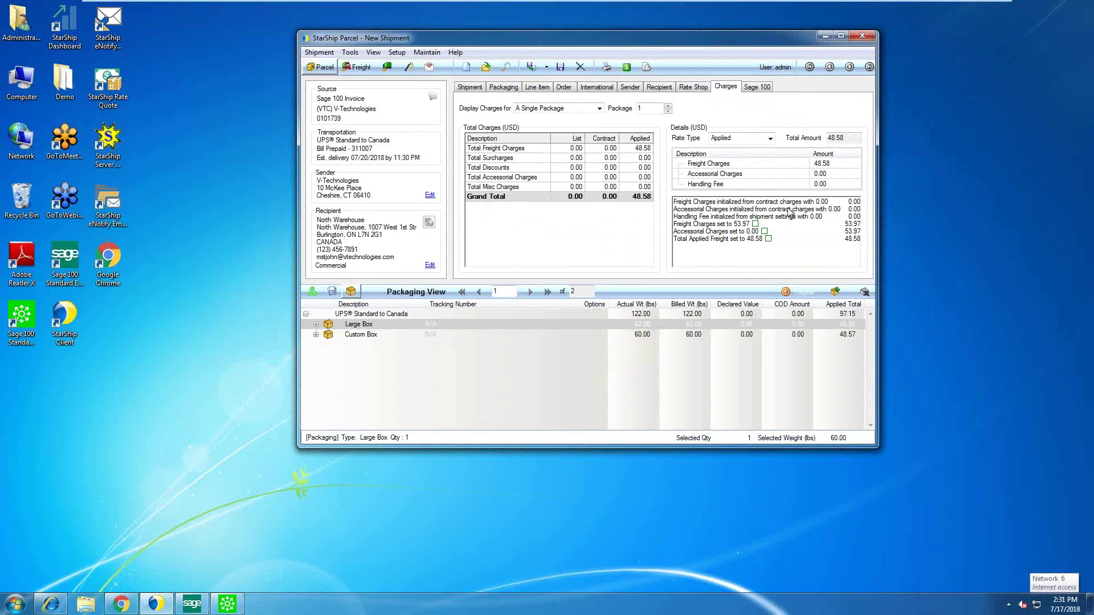
click(768, 240)
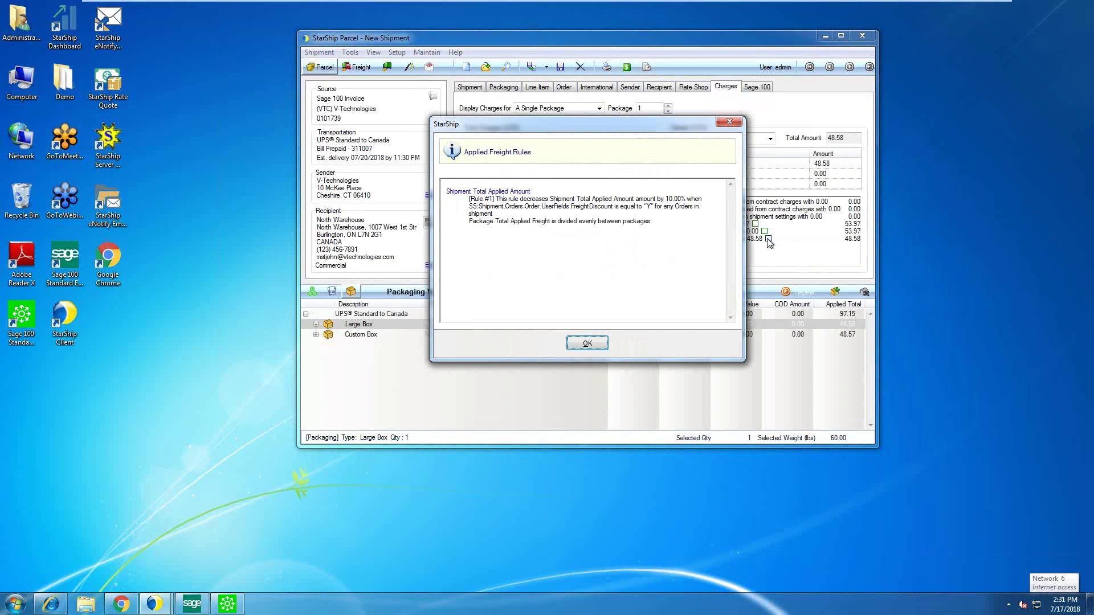
drag(578, 204, 595, 210)
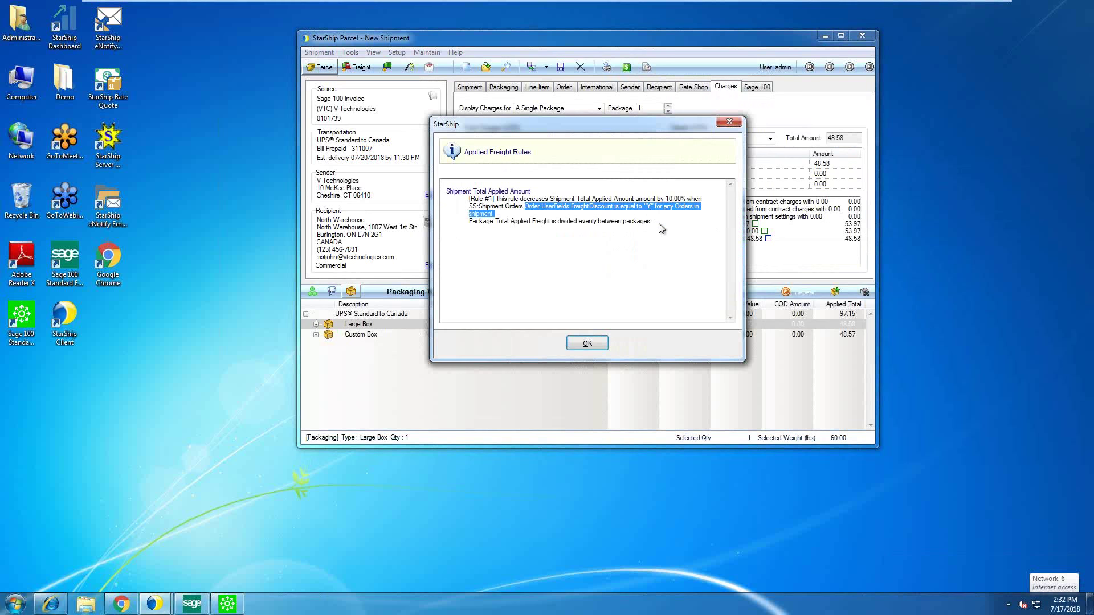
click(594, 342)
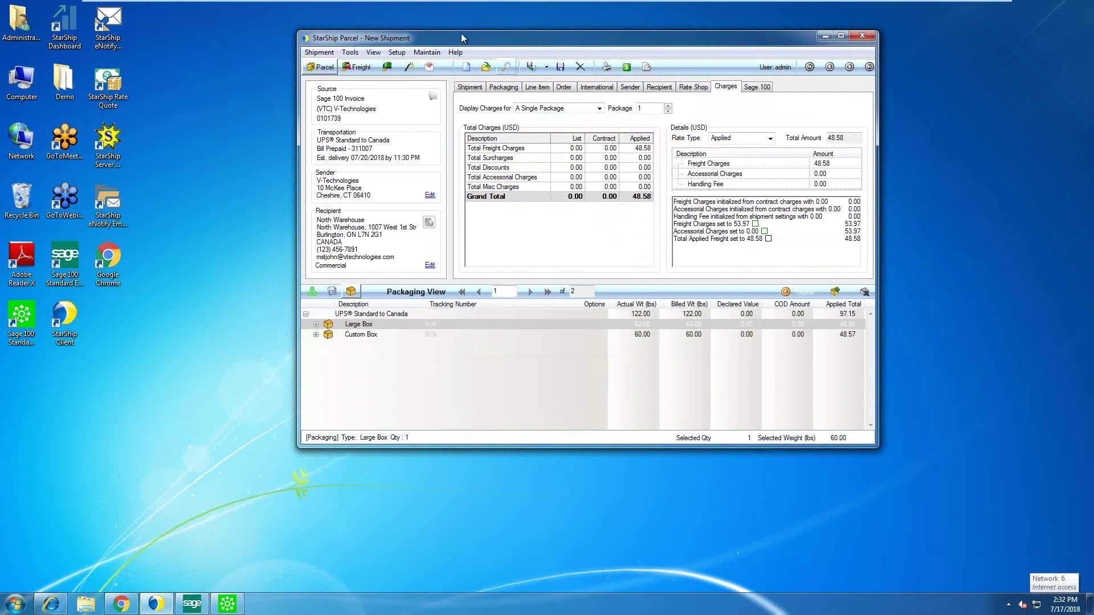
Step: Ship the packages, review the enlarged UPS label and packing list preview, then close it
click(530, 68)
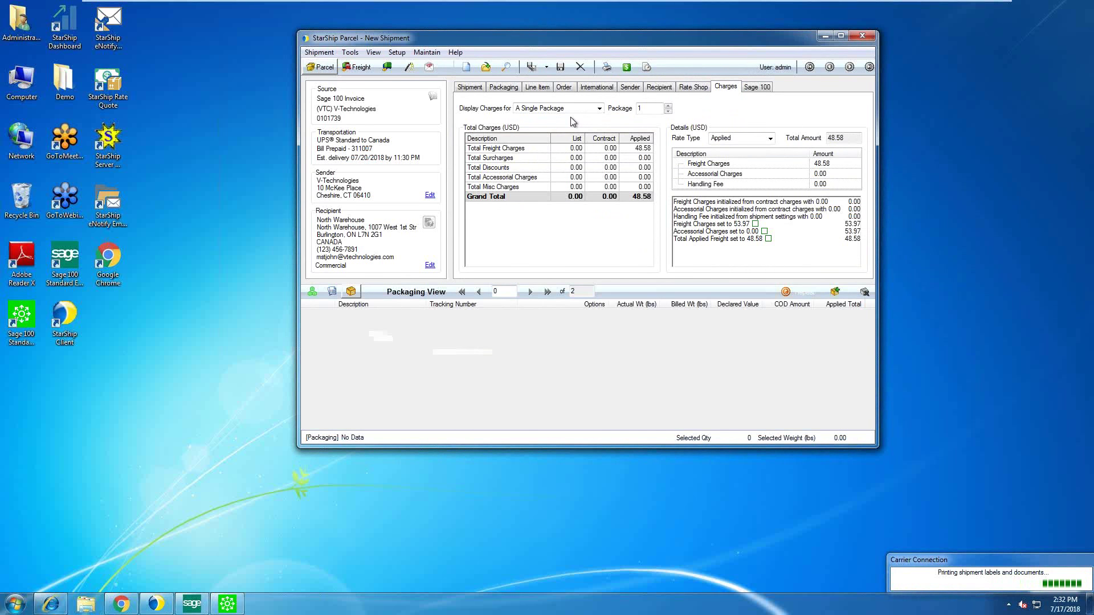
drag(521, 107, 449, 80)
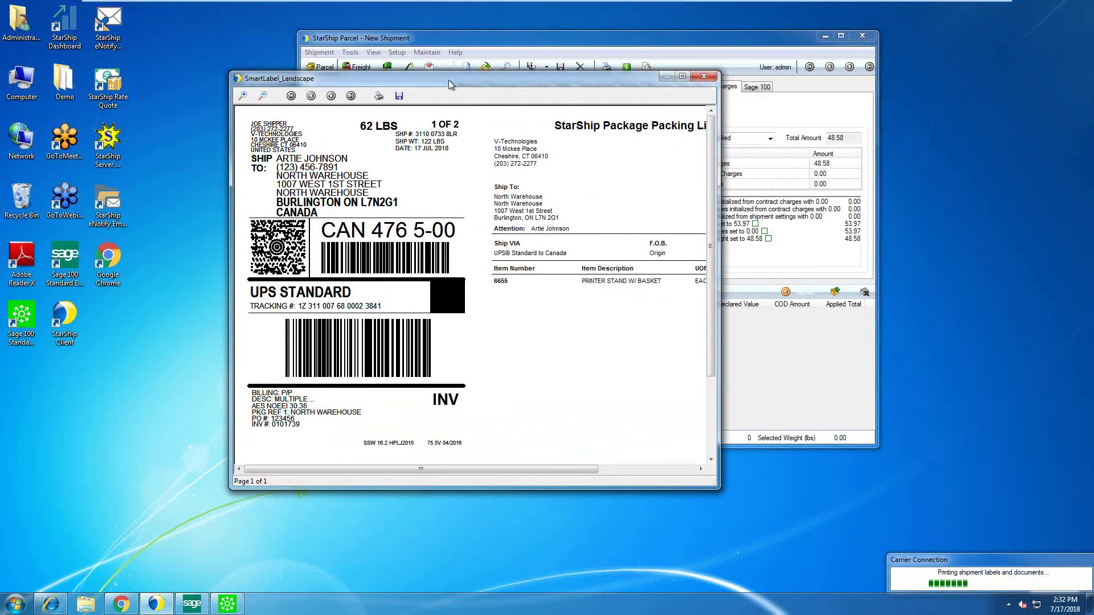
drag(449, 79, 427, 31)
drag(696, 439, 904, 533)
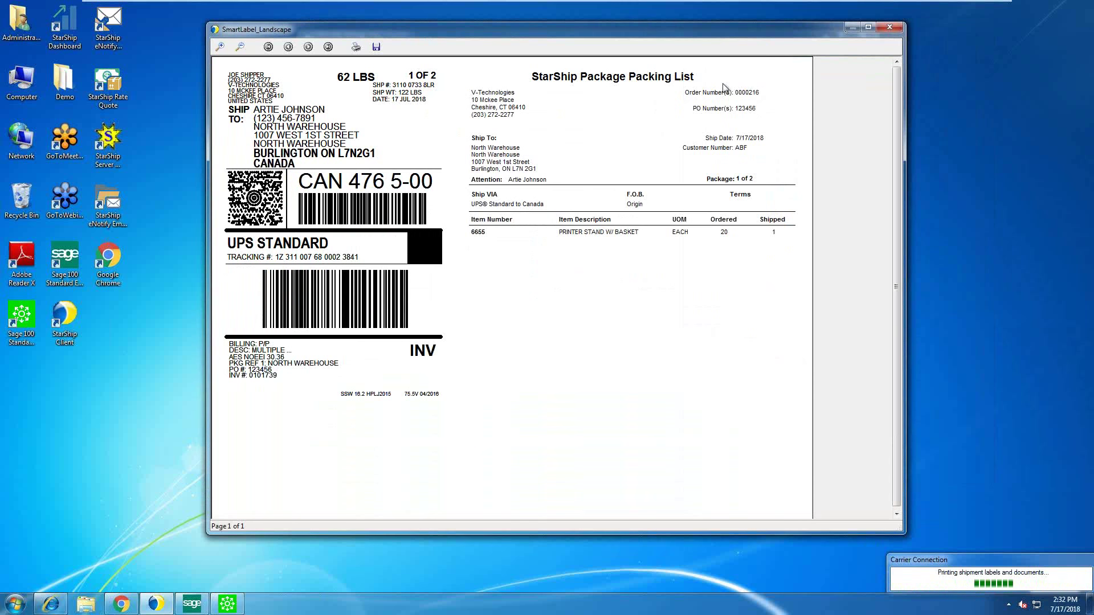
click(891, 27)
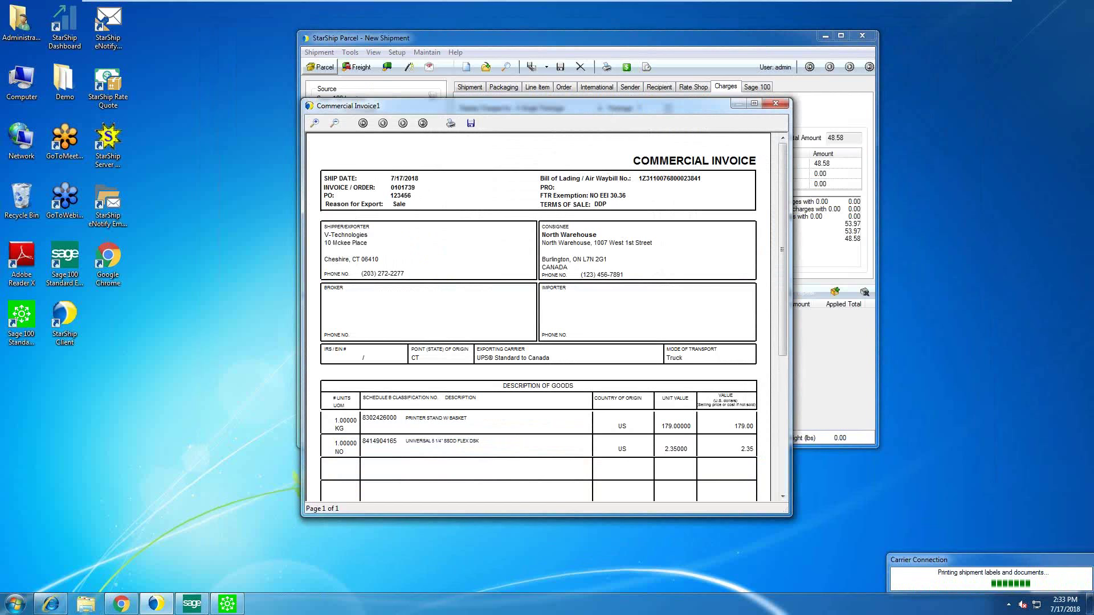
Step: Enlarge and scroll the commercial invoice to check its 278.50 total, then close it
drag(513, 106, 479, 31)
drag(759, 501, 757, 571)
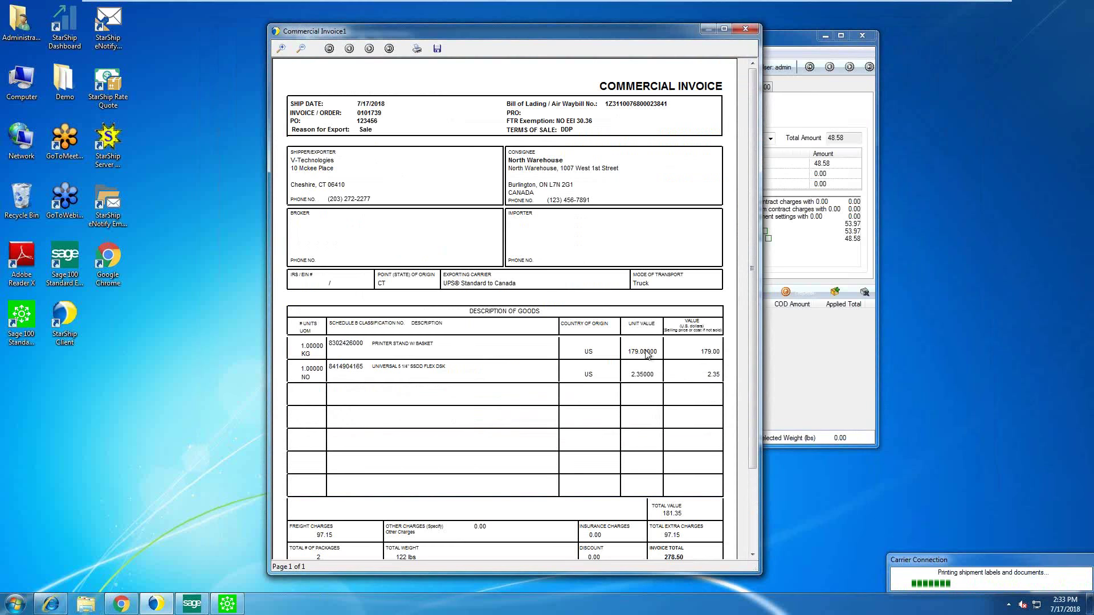
drag(750, 330, 749, 442)
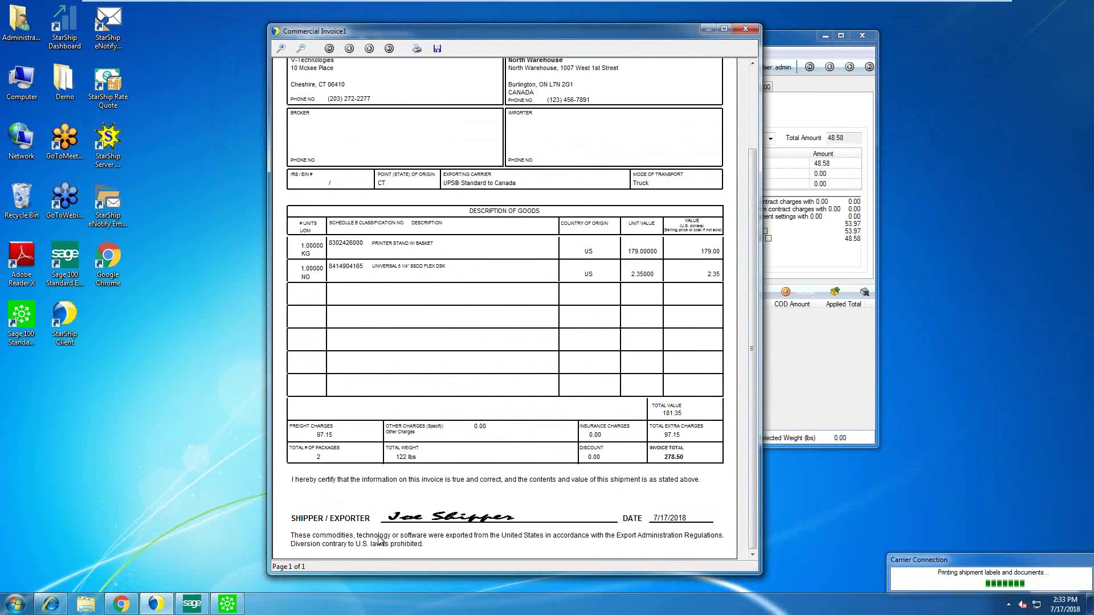
click(745, 29)
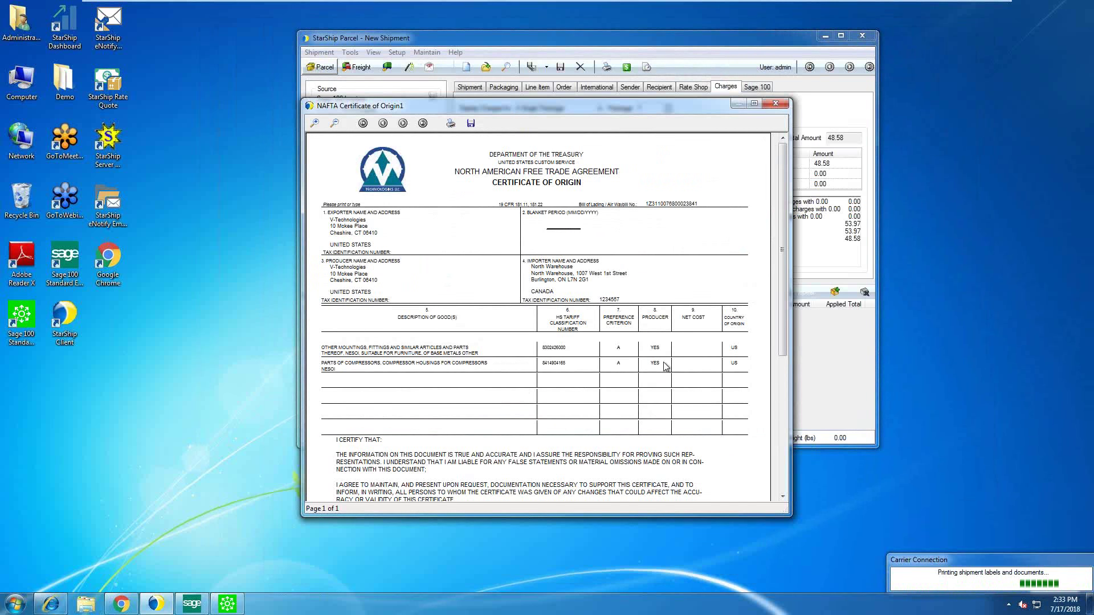
Step: Scroll to the NAFTA certificate's signature block, then close the preview
drag(779, 296, 779, 390)
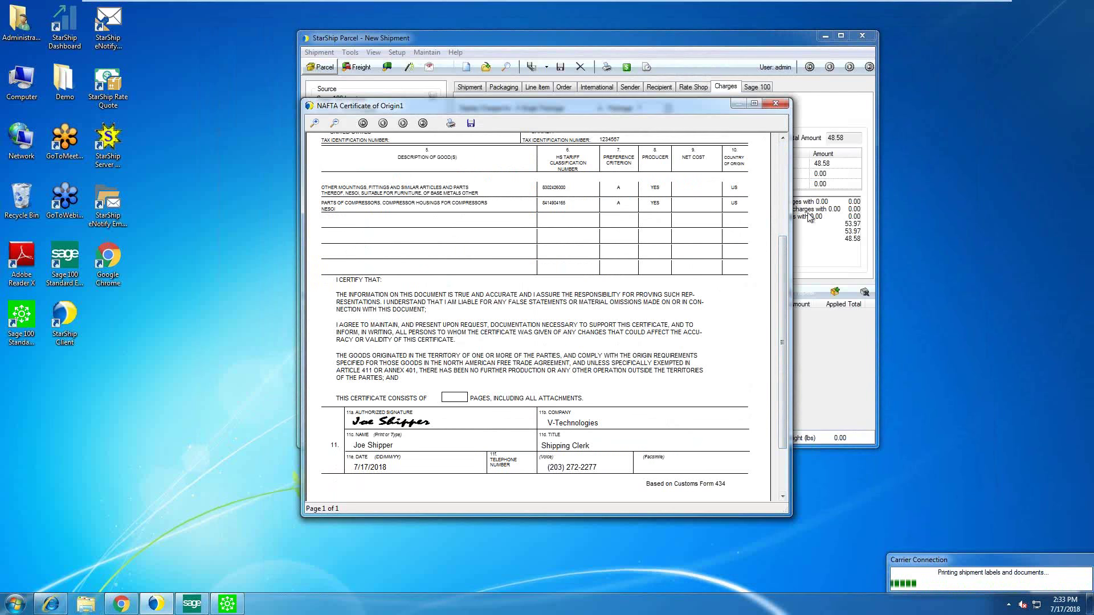
click(775, 103)
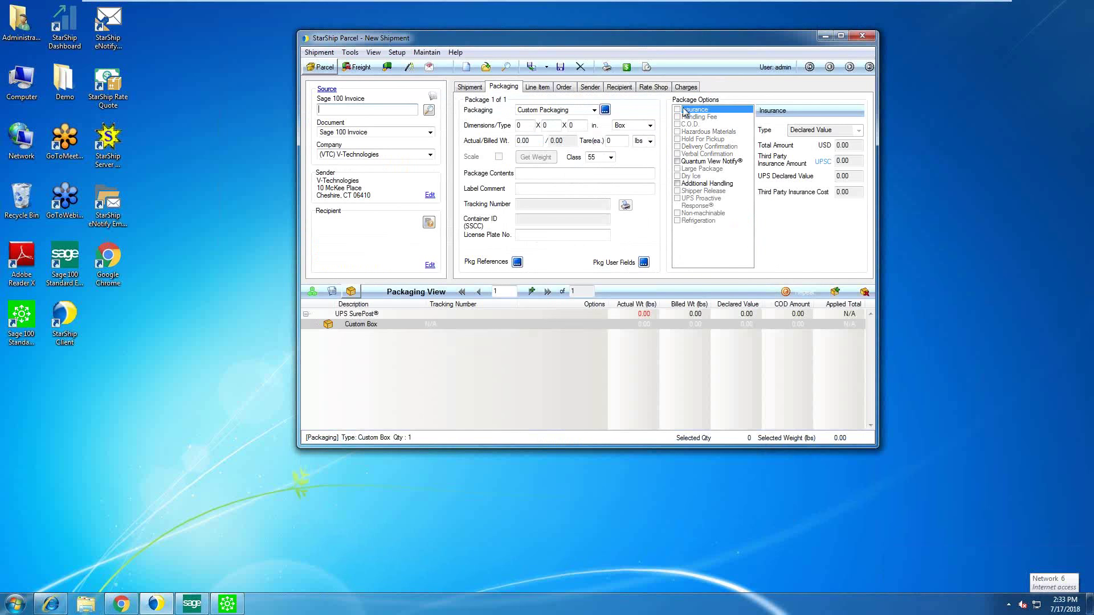
Step: Check invoice 0101739's package tracking summary and the items packed in package 0001
click(232, 608)
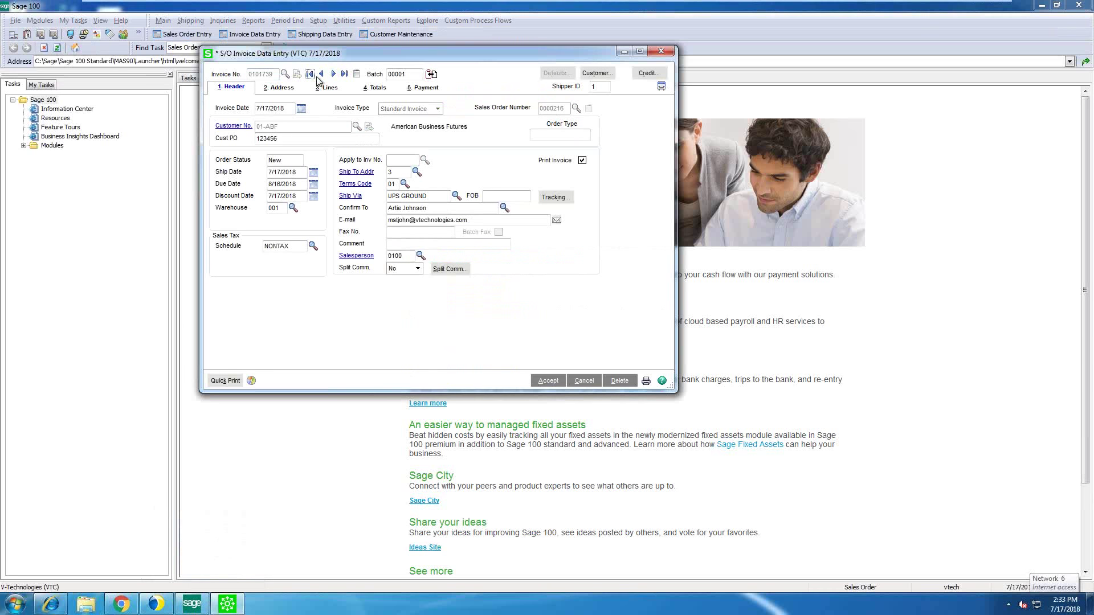
click(547, 200)
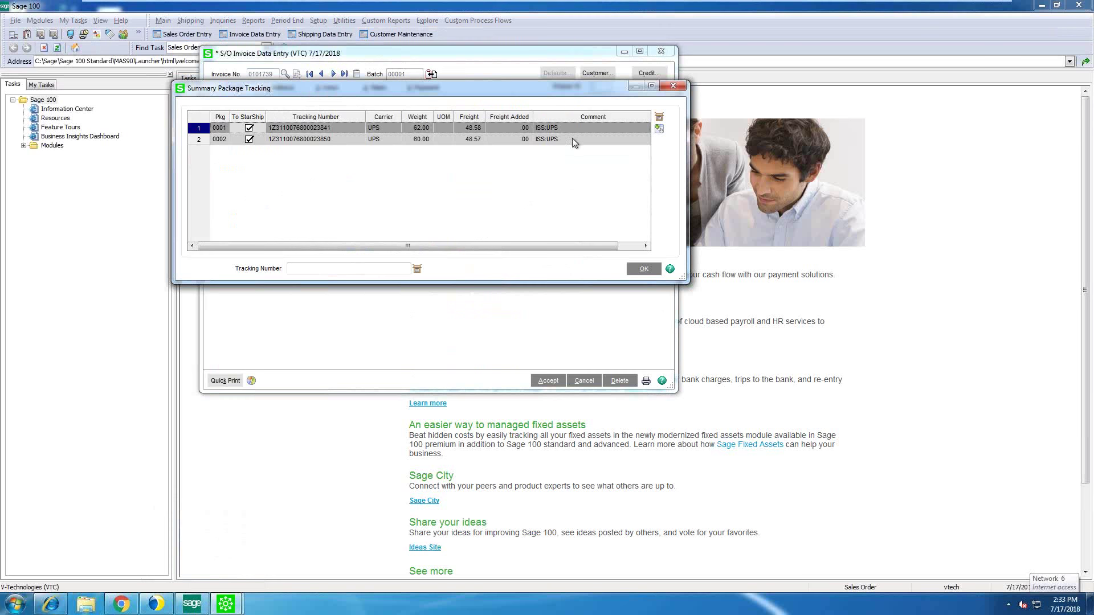
click(660, 129)
key(Return)
click(639, 275)
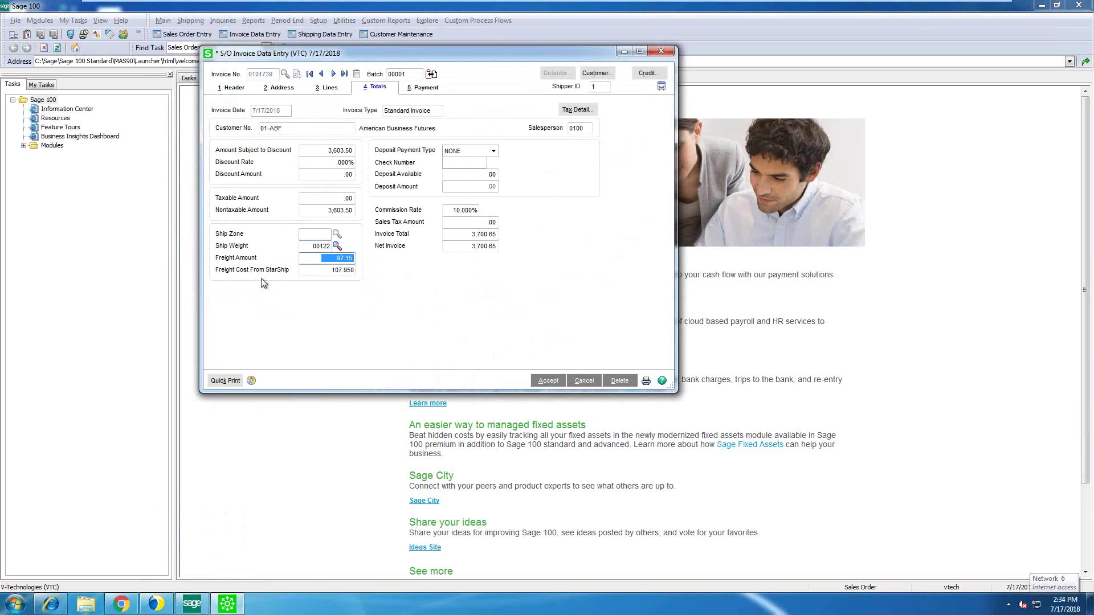
Step: Replace the 97.15 freight amount with 115.00 and accept invoice 0101739
double_click(342, 258)
text(115.00)
click(550, 376)
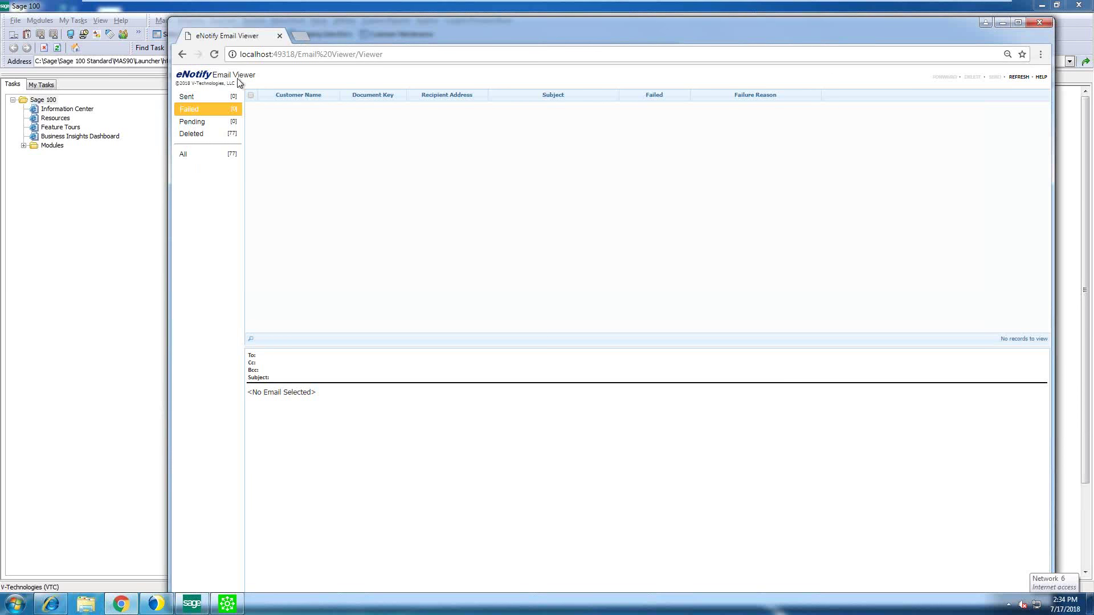
Step: Refresh eNotify and read the pending North Warehouse shipment email for PO 123456
click(214, 55)
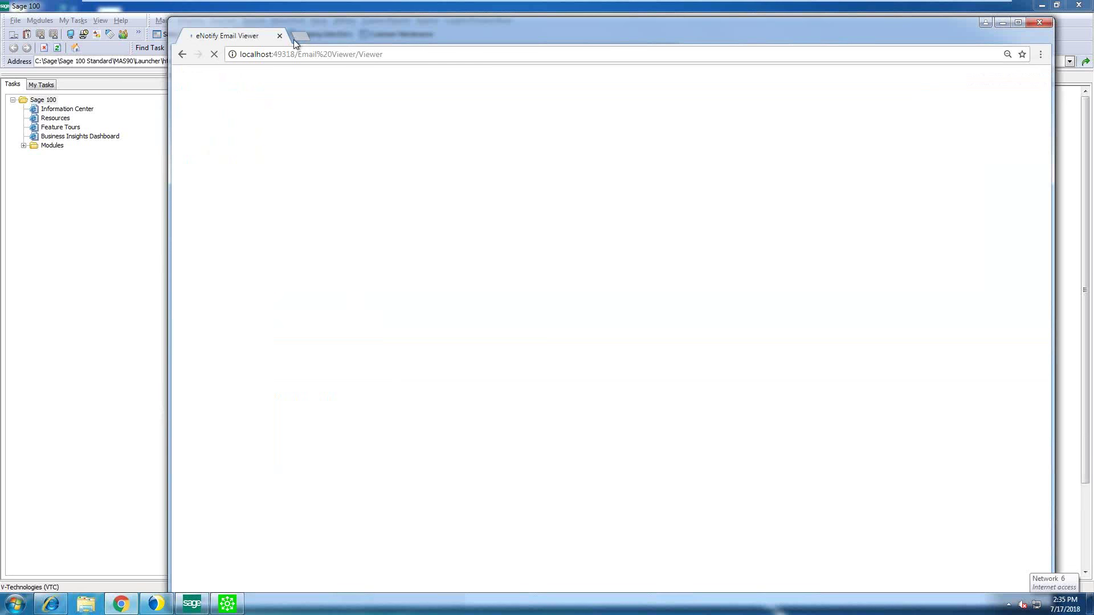
drag(331, 29, 257, 18)
click(141, 114)
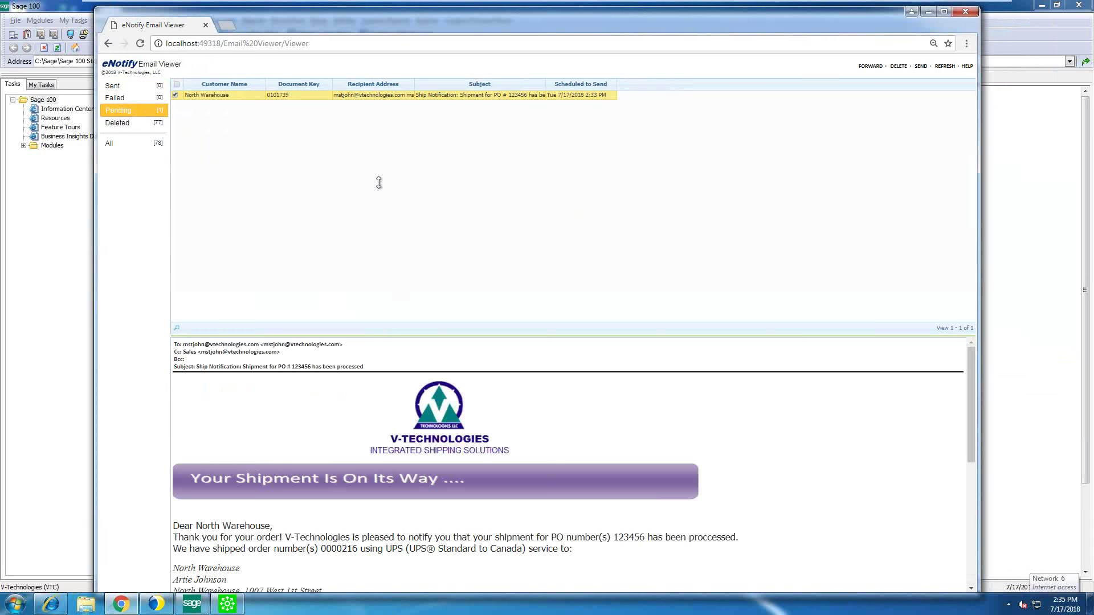
drag(378, 182, 384, 127)
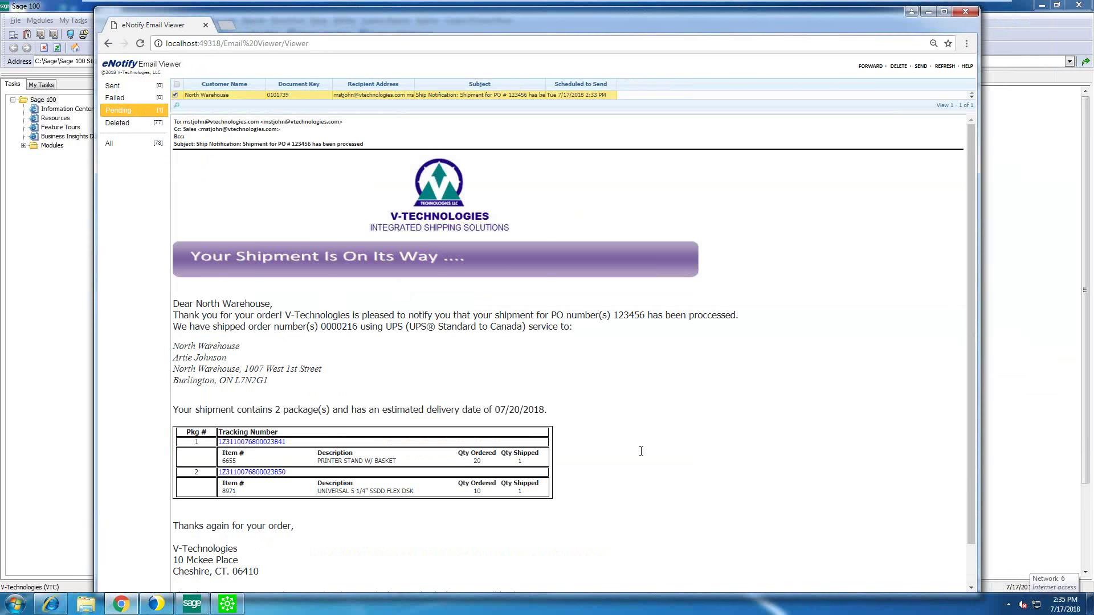
scroll(534, 262, down, 1)
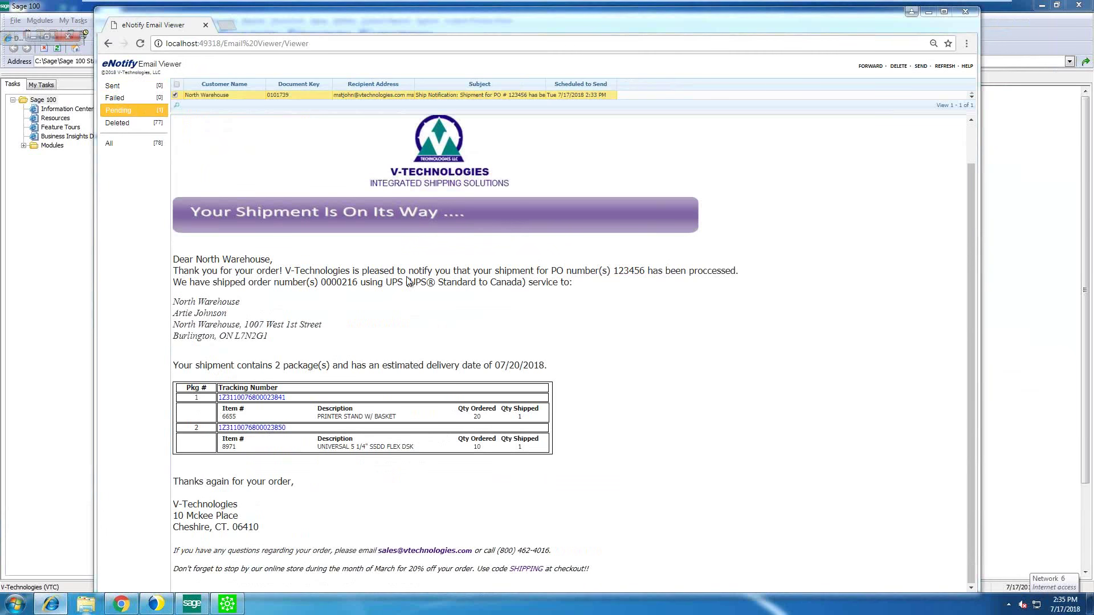
click(50, 605)
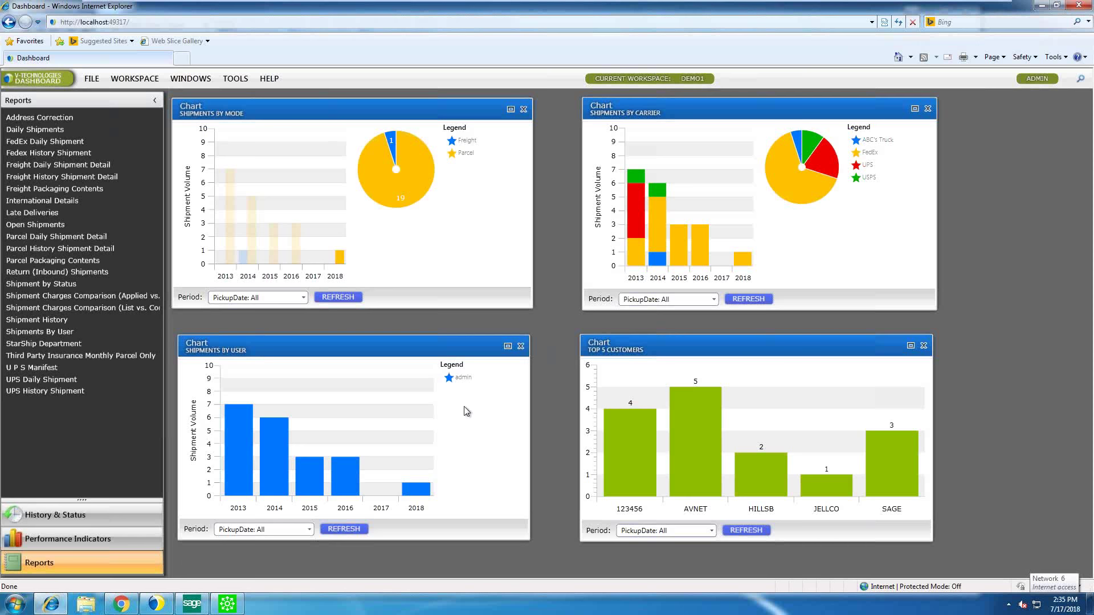
Step: Review the Shipments by User chart, then minimize the email viewer and invoice entry windows
mouse_move(278, 429)
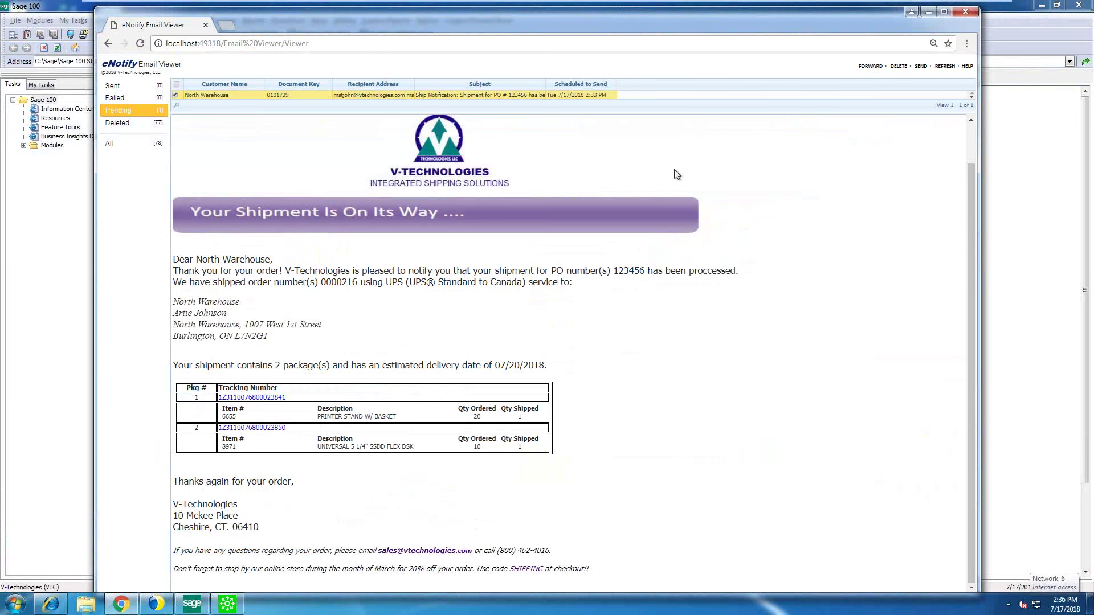
click(929, 18)
click(624, 52)
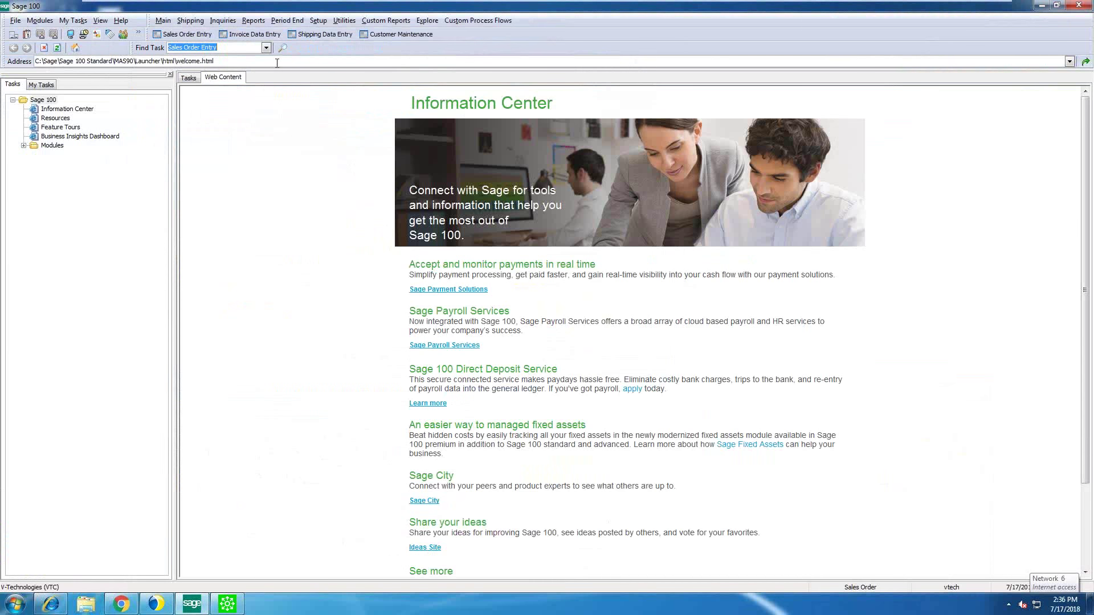
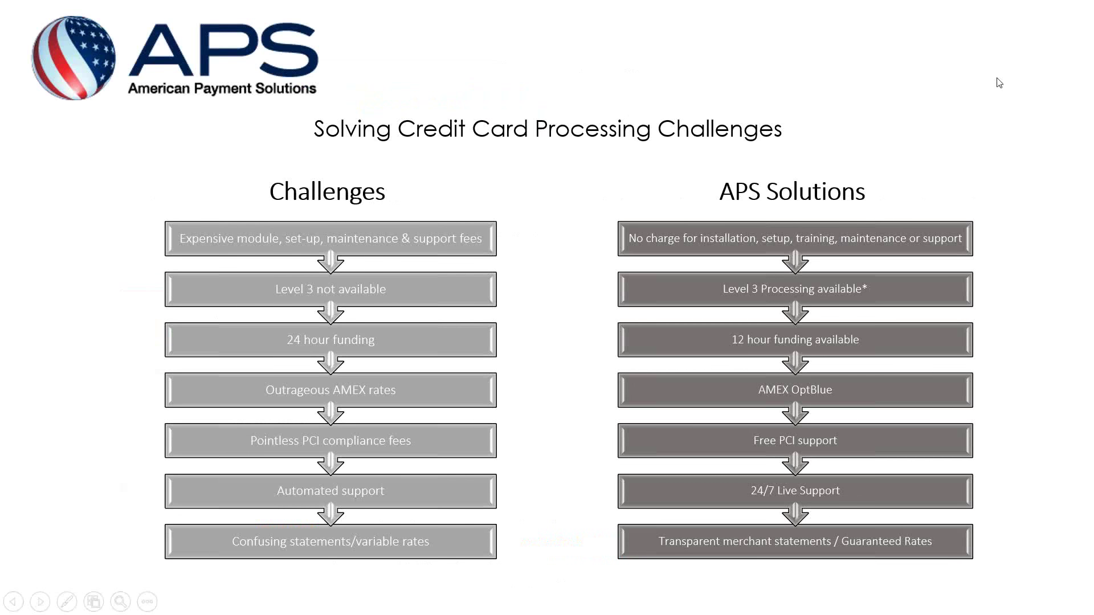
Step: End the slideshow on the 'Solving Credit Card Processing Challenges' slide
key(Escape)
Step: Confirm company ABC has credit cards and ACH enabled with customers opted out, then cancel unsaved
click(445, 605)
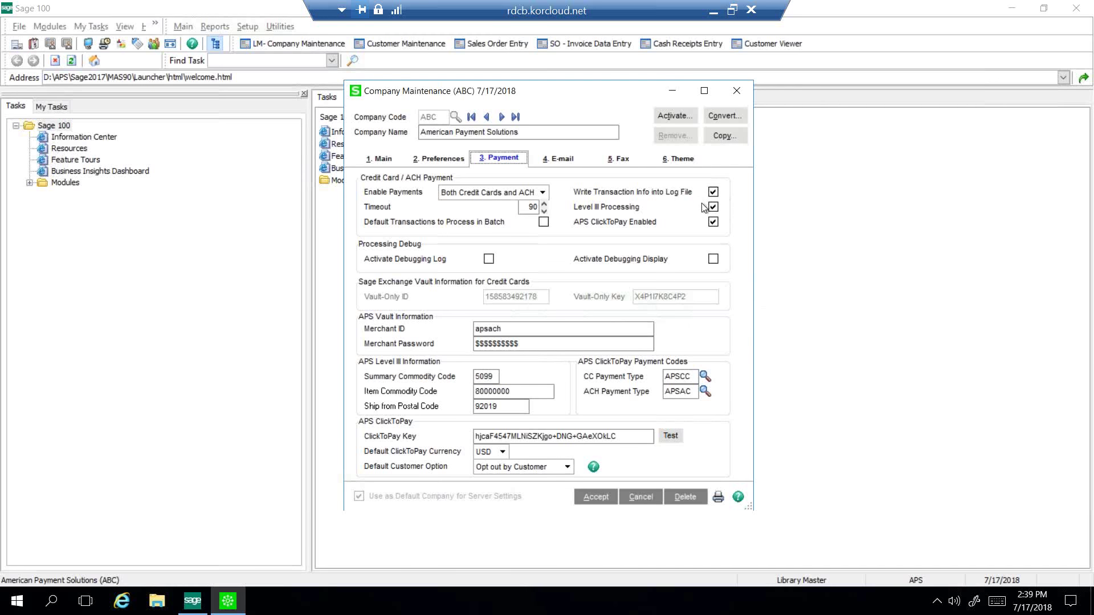
click(544, 192)
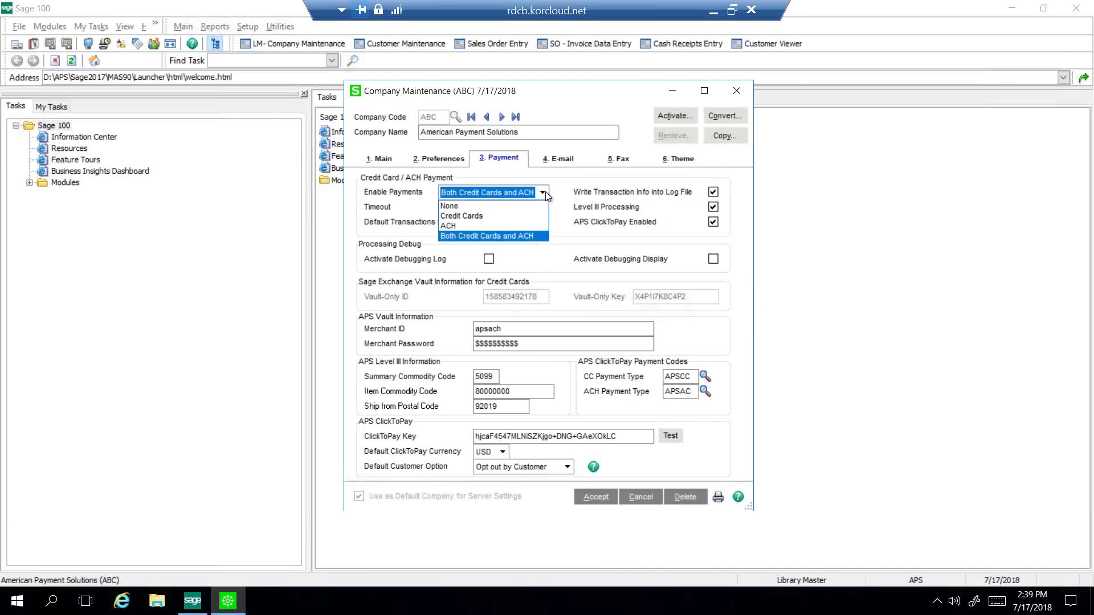
click(544, 192)
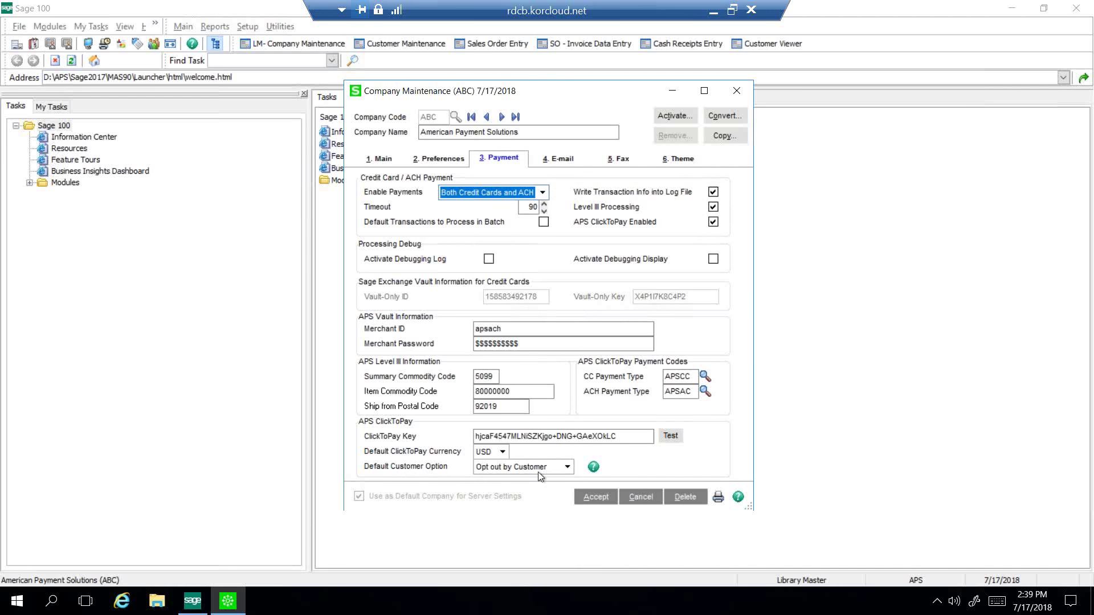
click(566, 467)
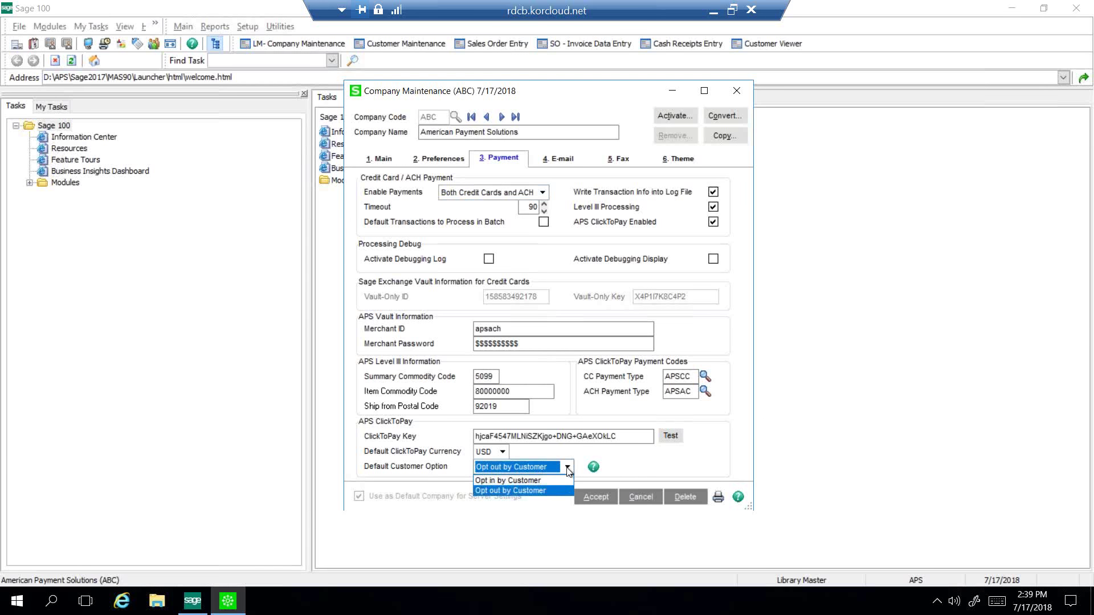
click(567, 468)
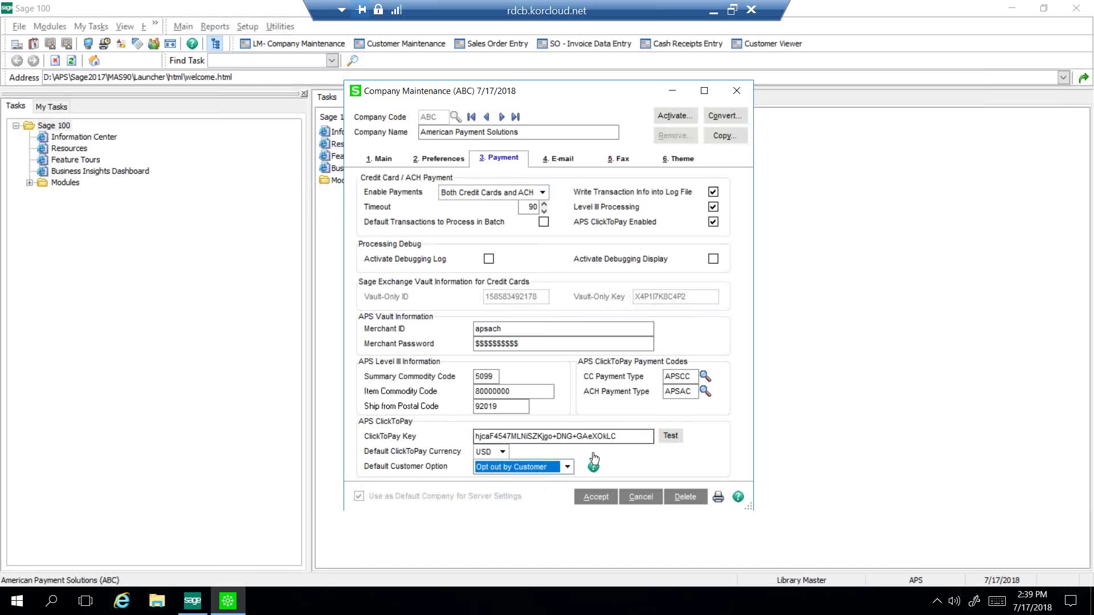
click(642, 498)
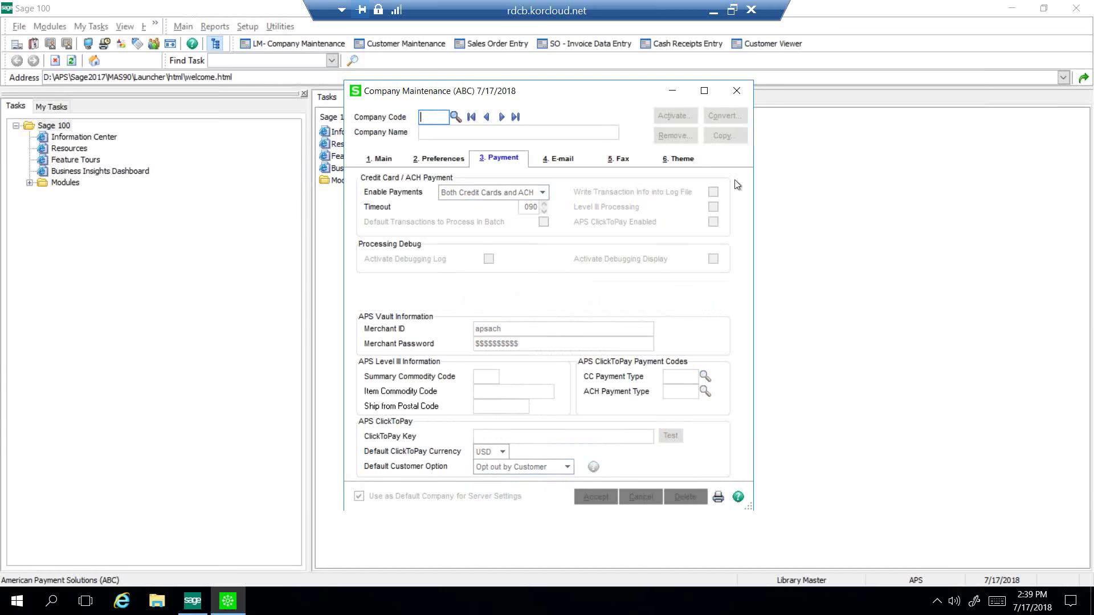
Step: Load customer 01-ABF with the 7/17/2018 accounting date and show its 2. Additional tab
click(737, 92)
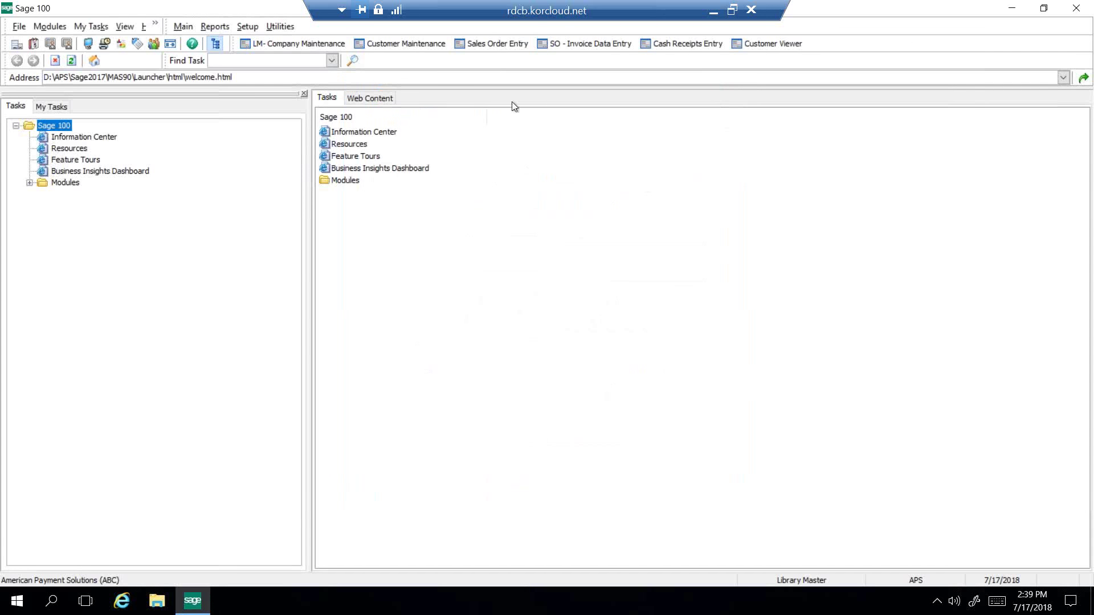
click(430, 44)
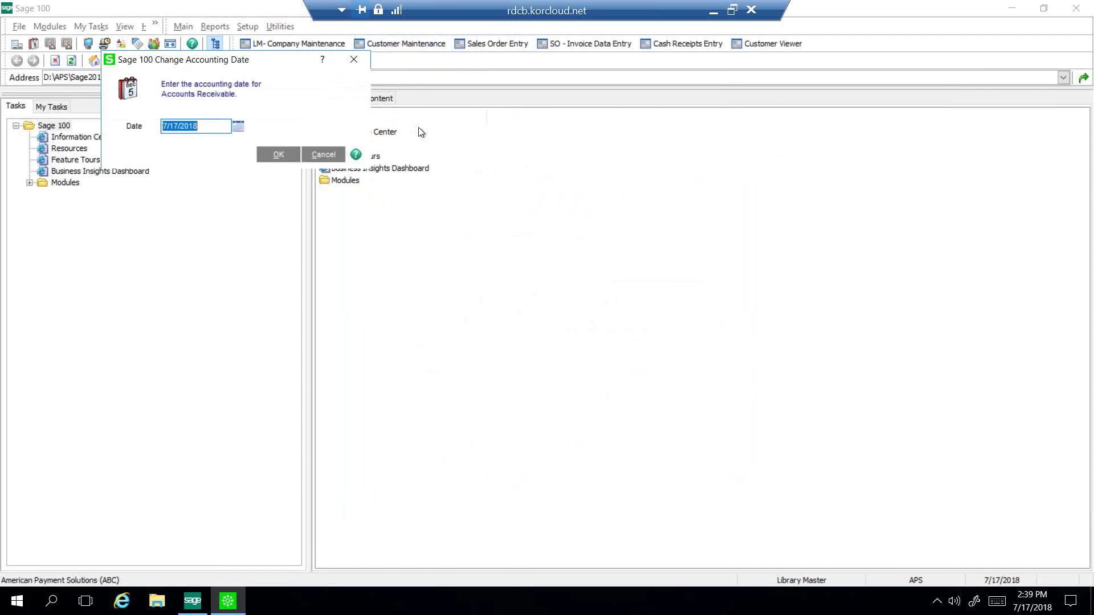
click(279, 155)
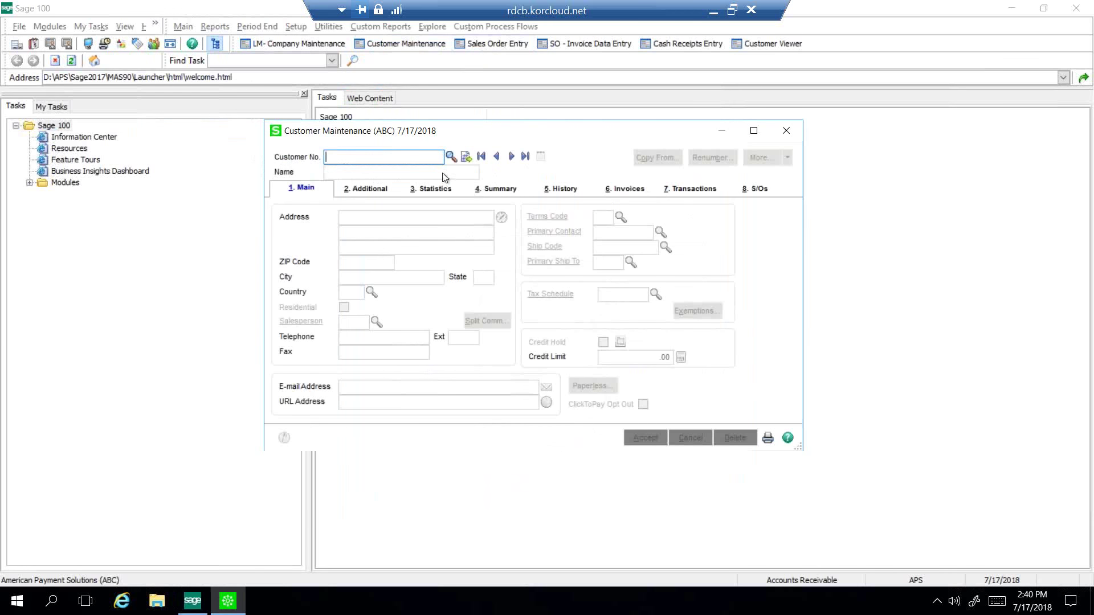
click(451, 157)
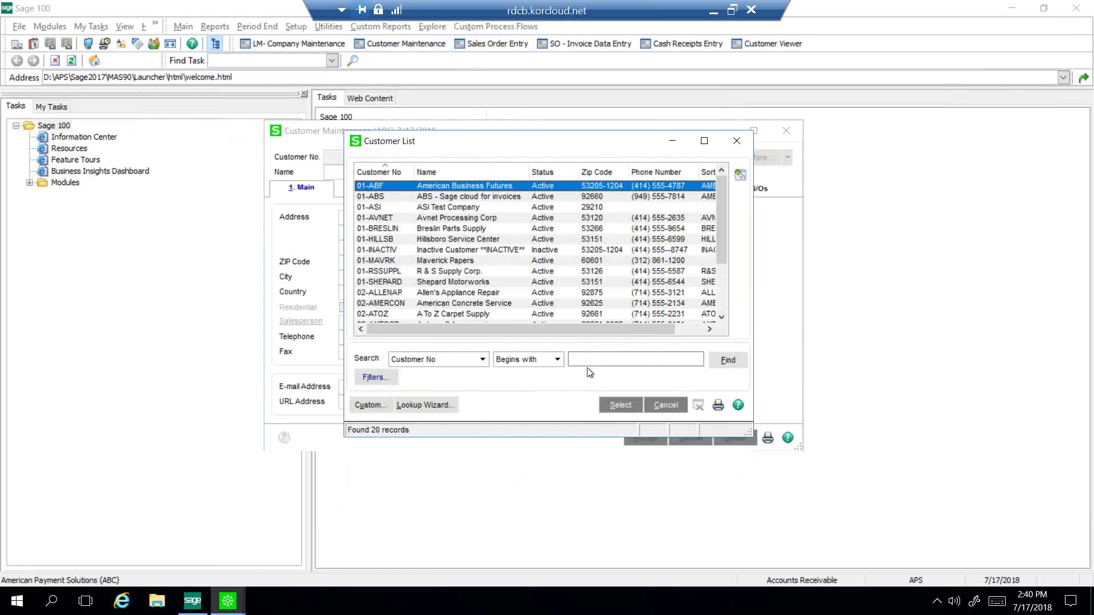
click(614, 408)
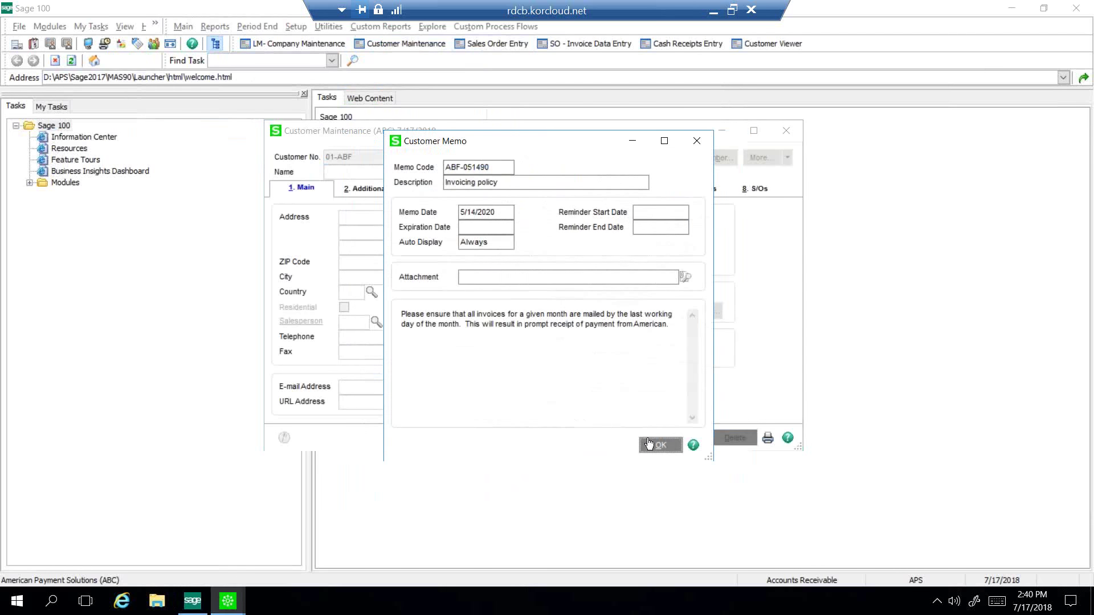
click(659, 446)
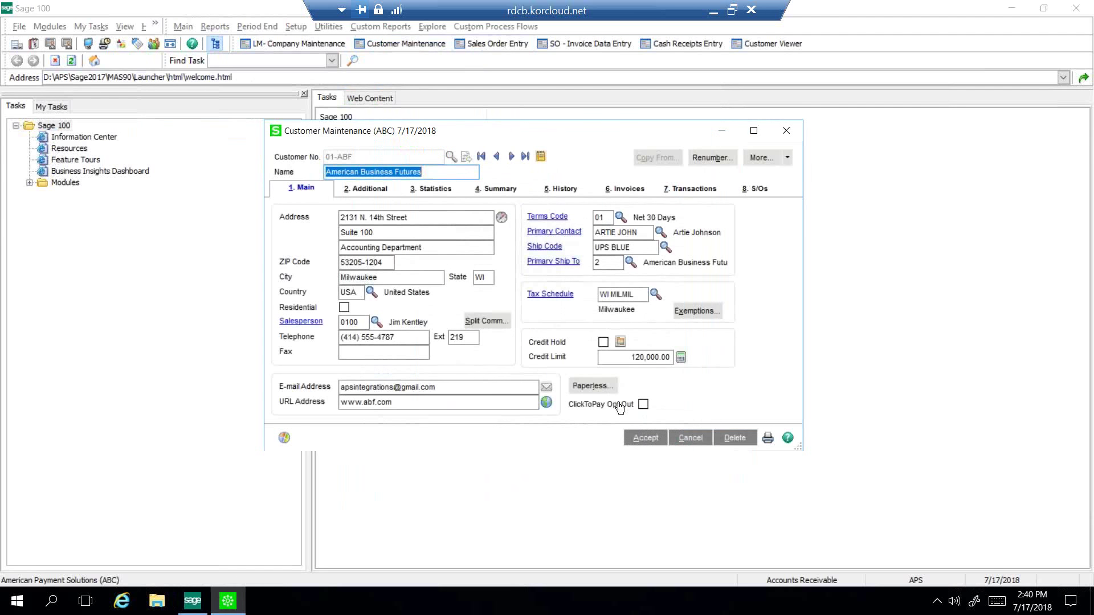
click(368, 190)
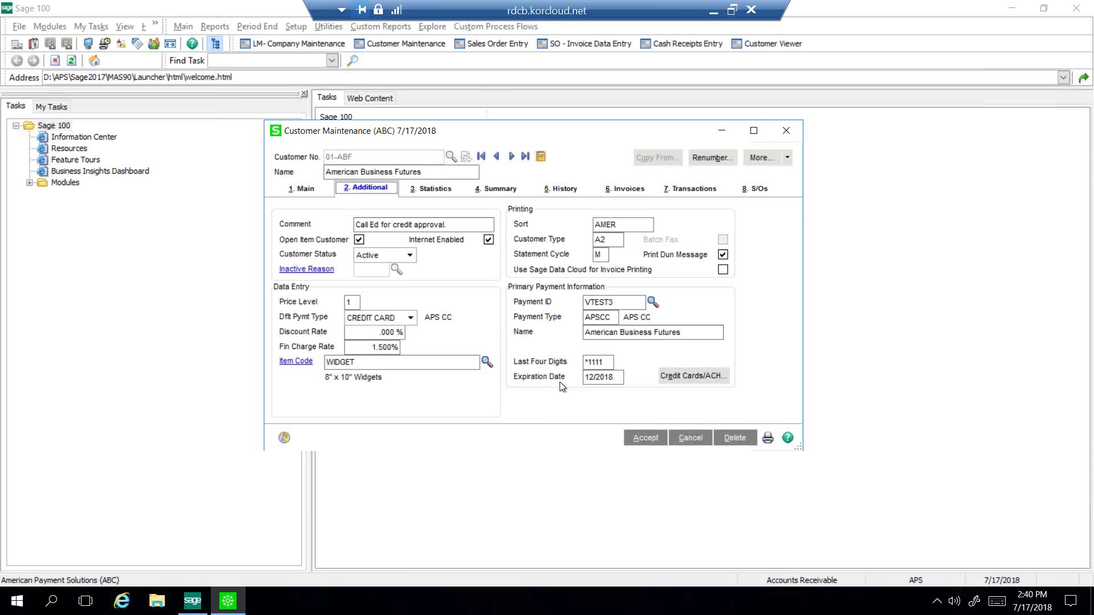
Step: Look up payment type APSCC in the customer's card records and step to the stored Discover card
click(688, 377)
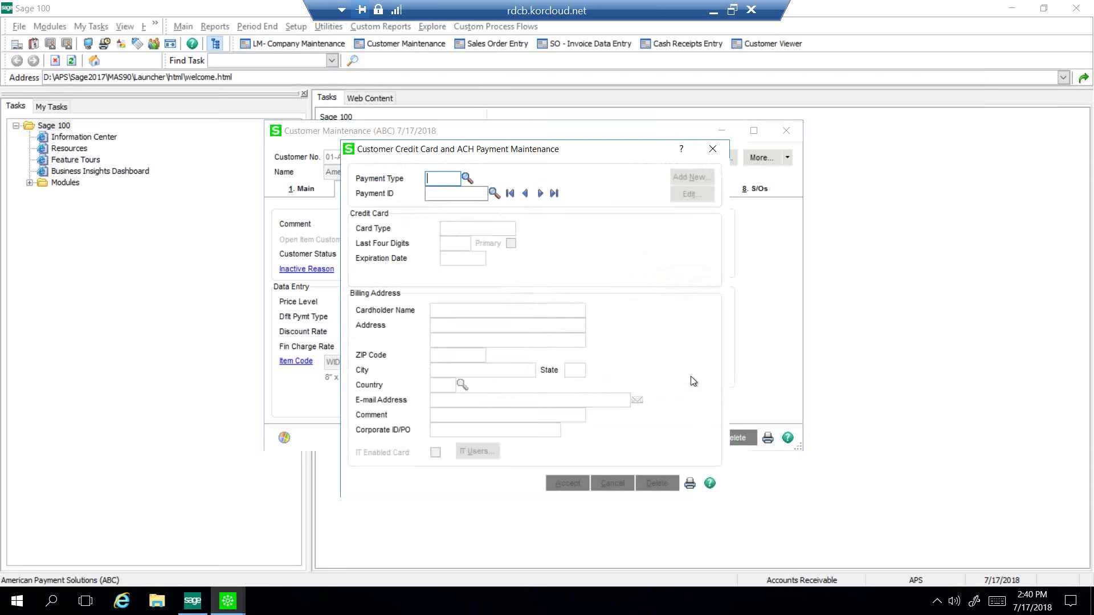
click(467, 178)
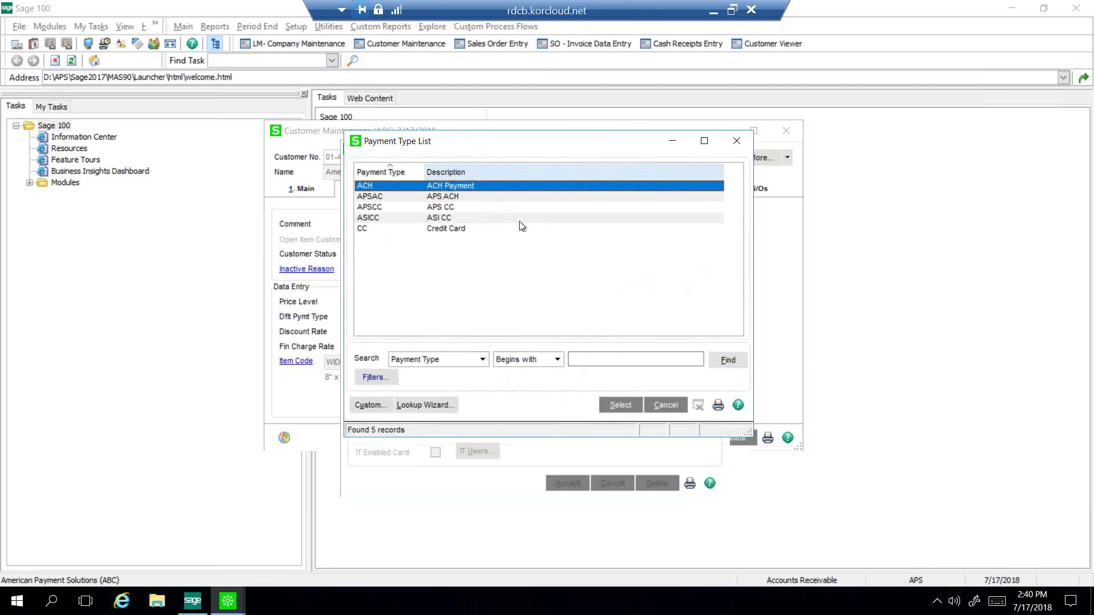
click(448, 209)
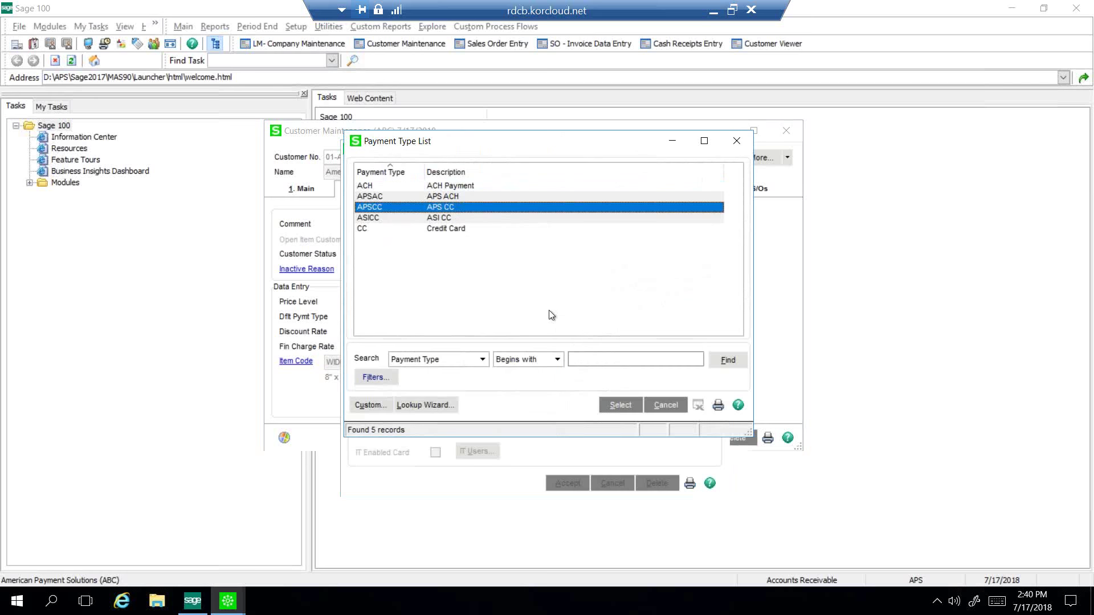
click(607, 410)
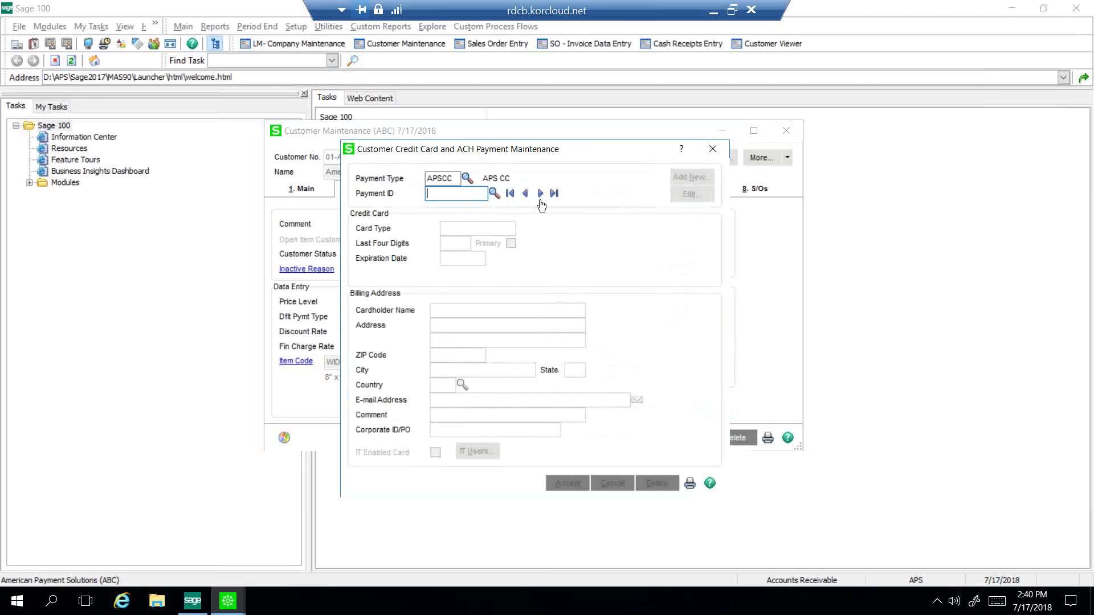
click(540, 194)
click(540, 194)
click(540, 193)
click(540, 193)
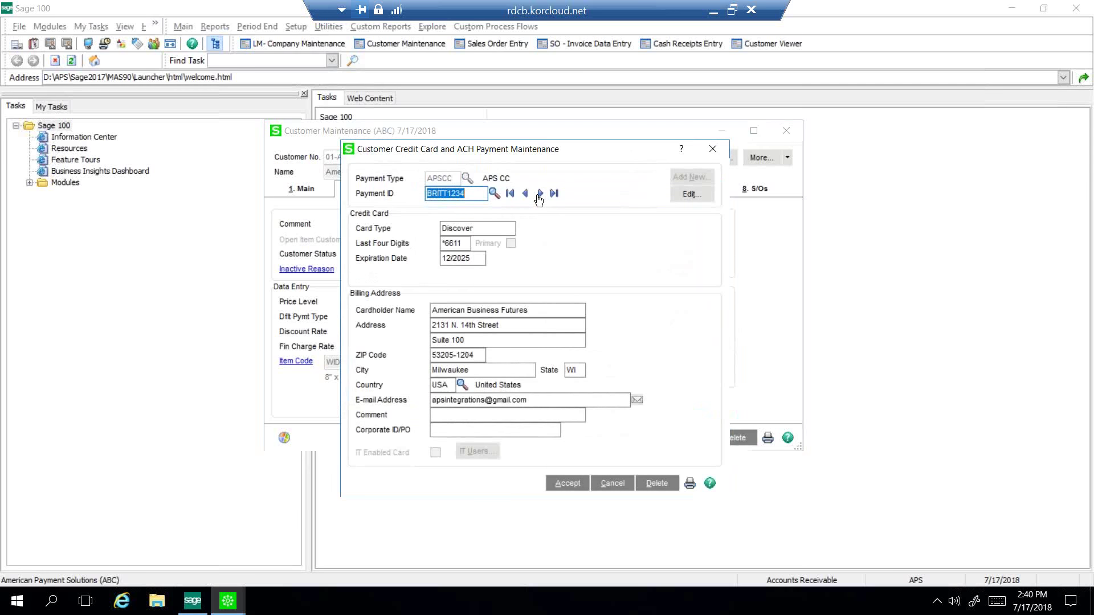
Step: View the Discover card details without changes, then save customer 01-ABF and close maintenance
click(691, 195)
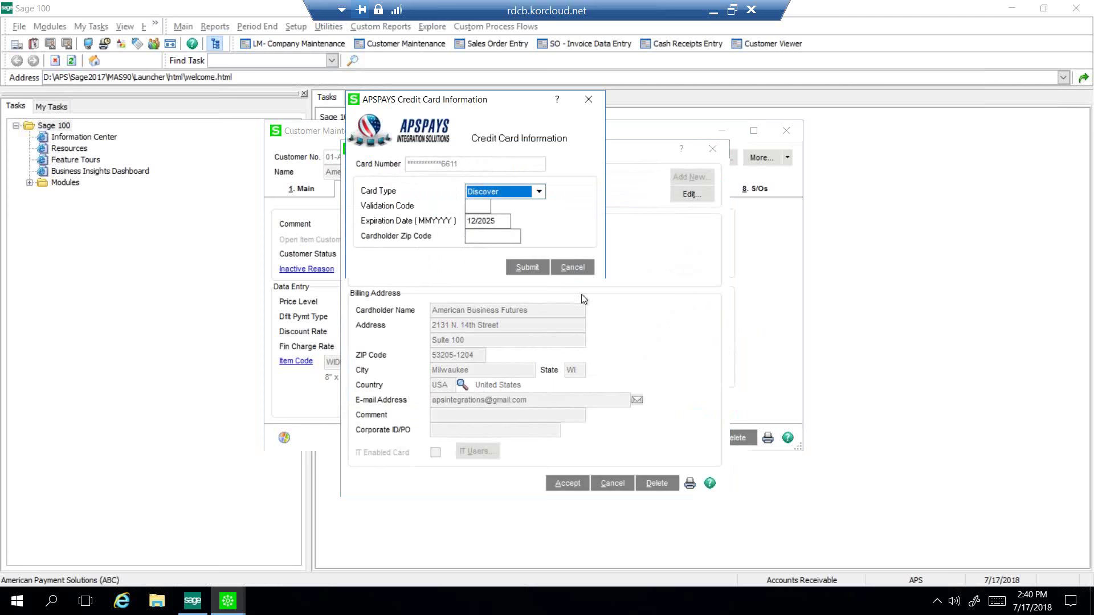
click(572, 268)
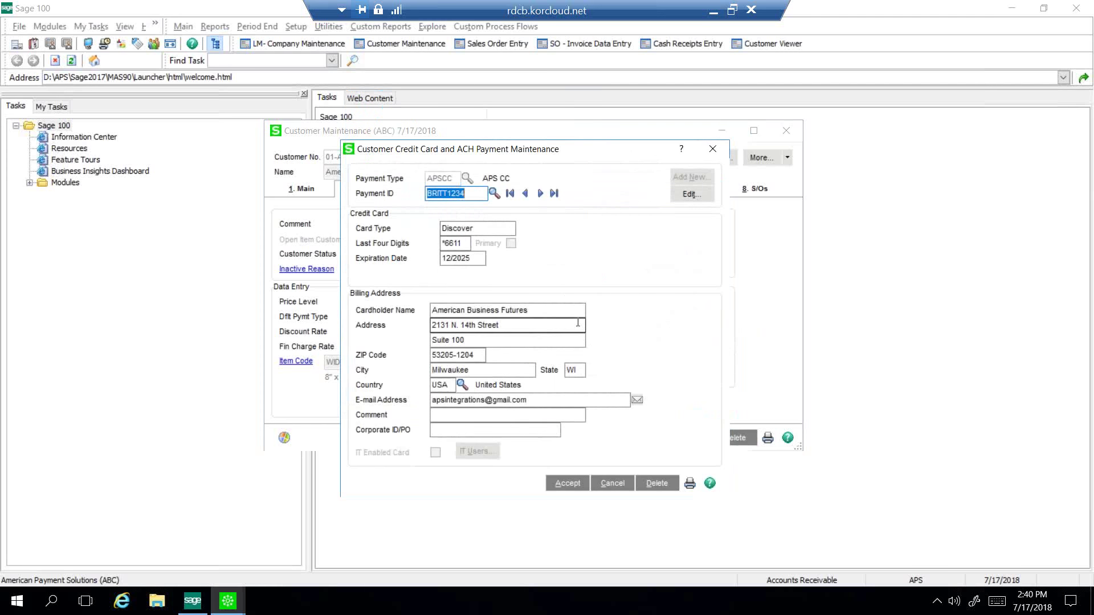
click(613, 483)
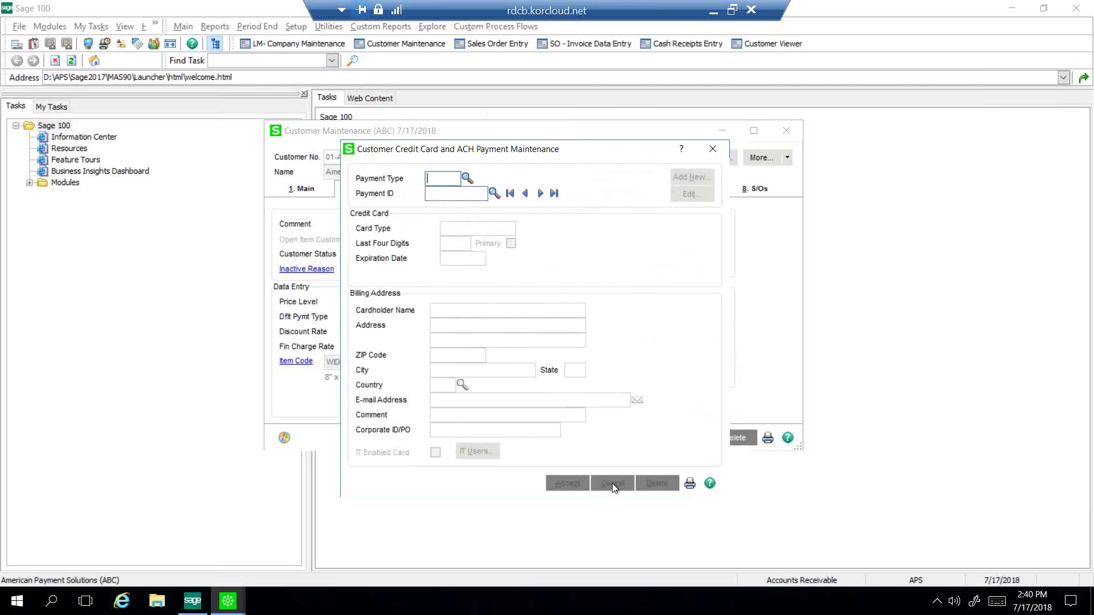
click(712, 149)
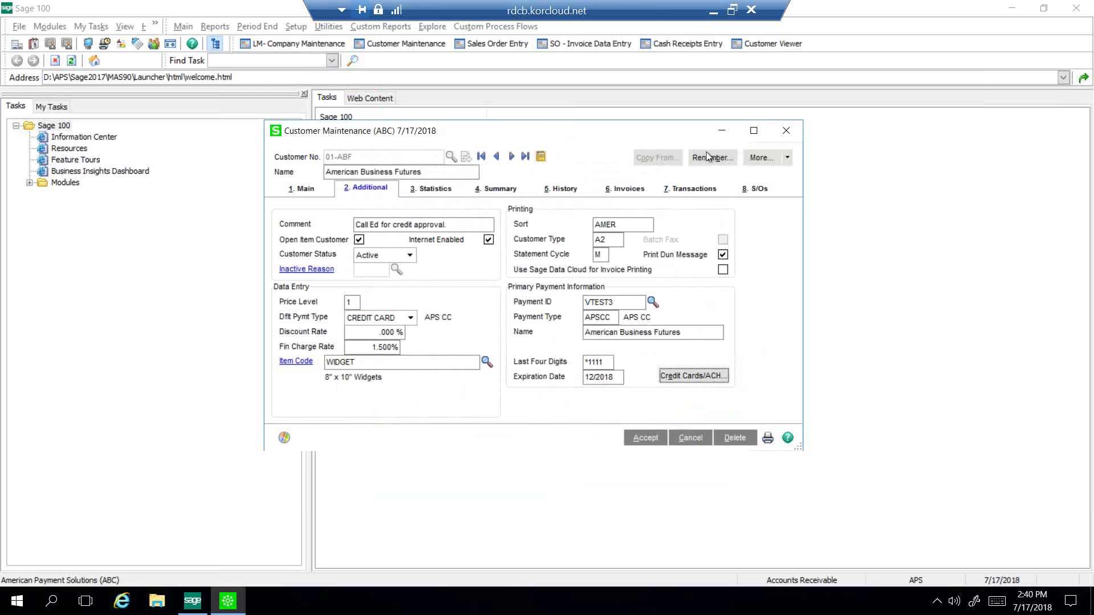
click(646, 438)
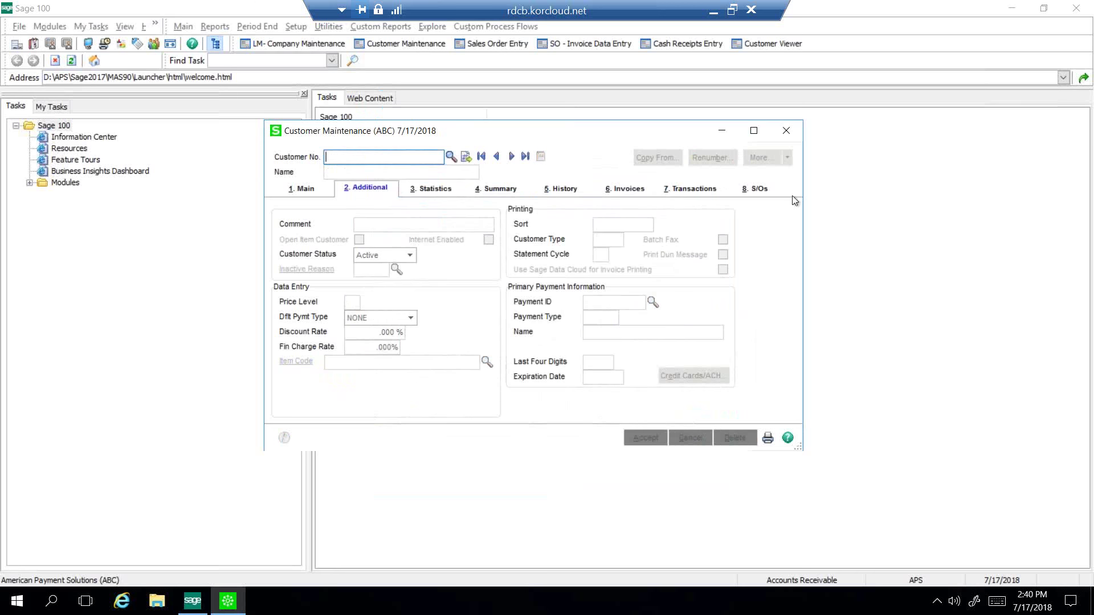
click(784, 135)
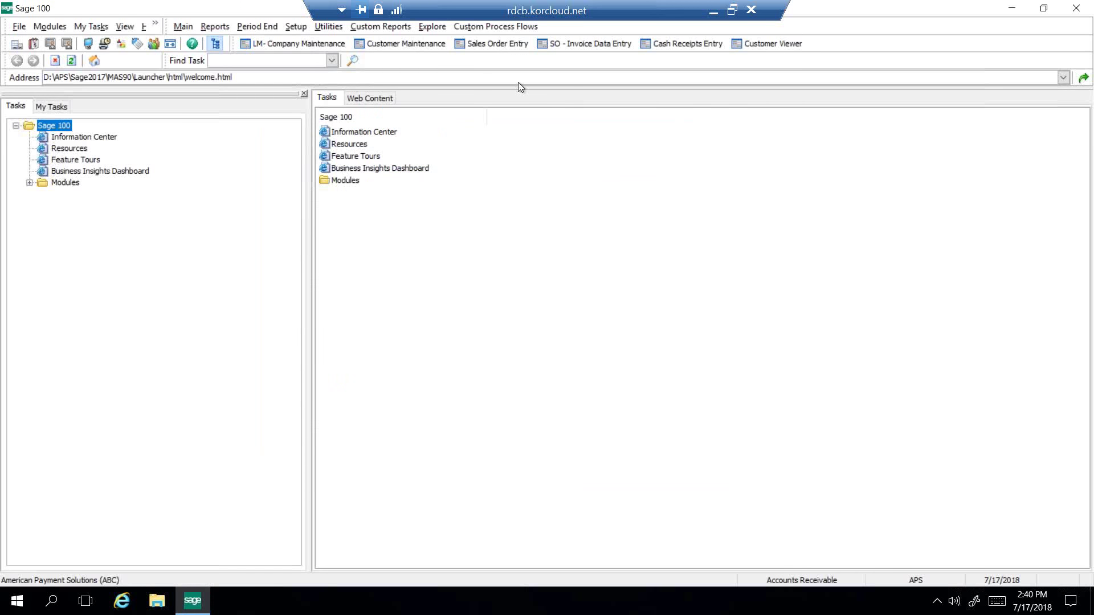
Step: Start a new sales order for 01-ABF with one item 1001-HON-H252
click(492, 47)
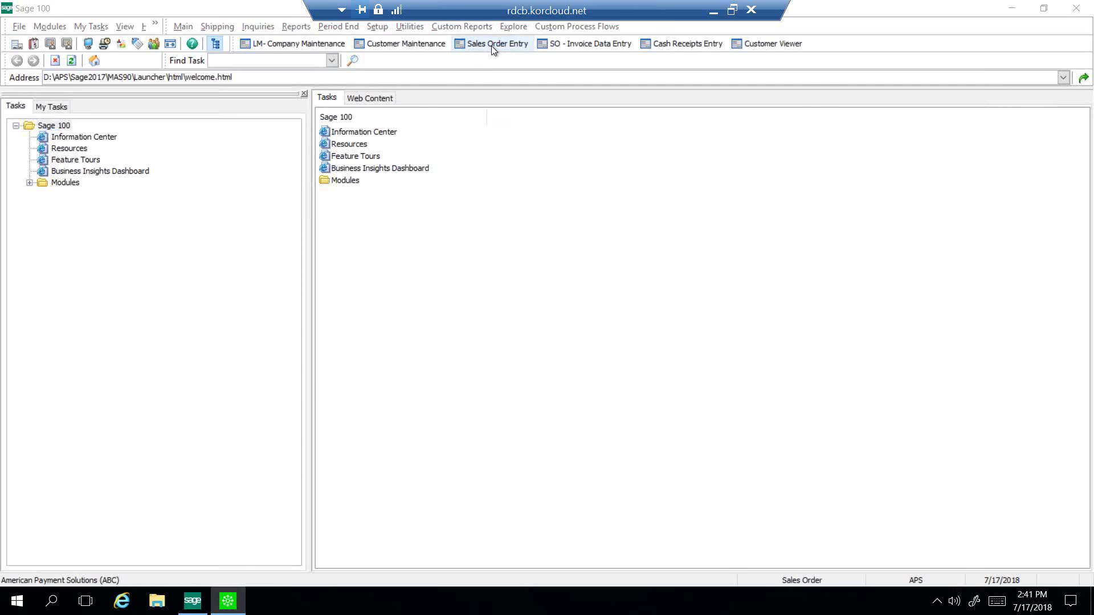
click(321, 157)
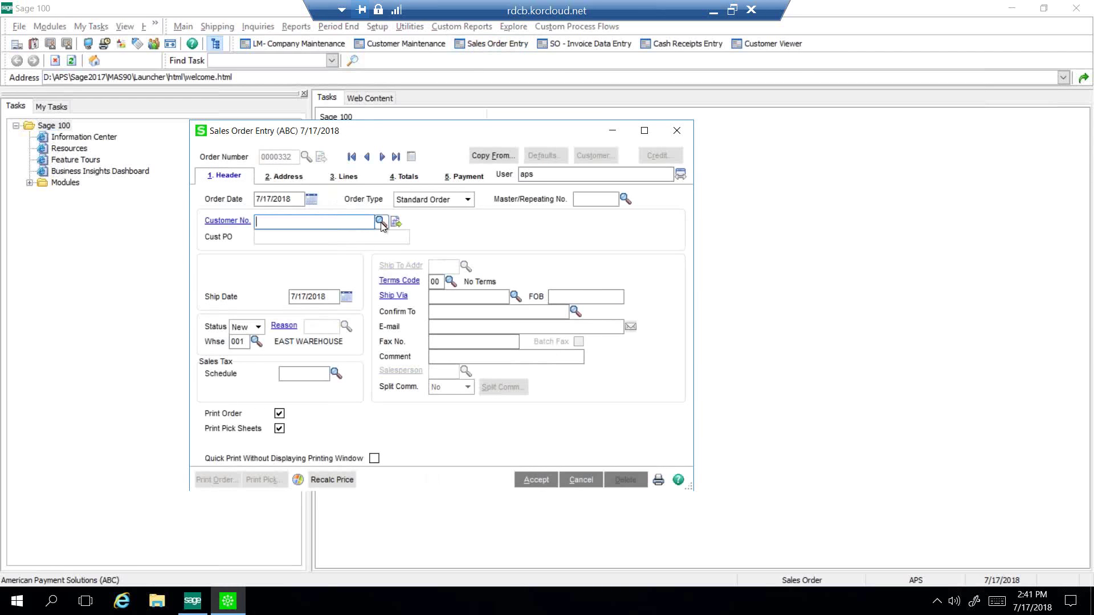
click(380, 222)
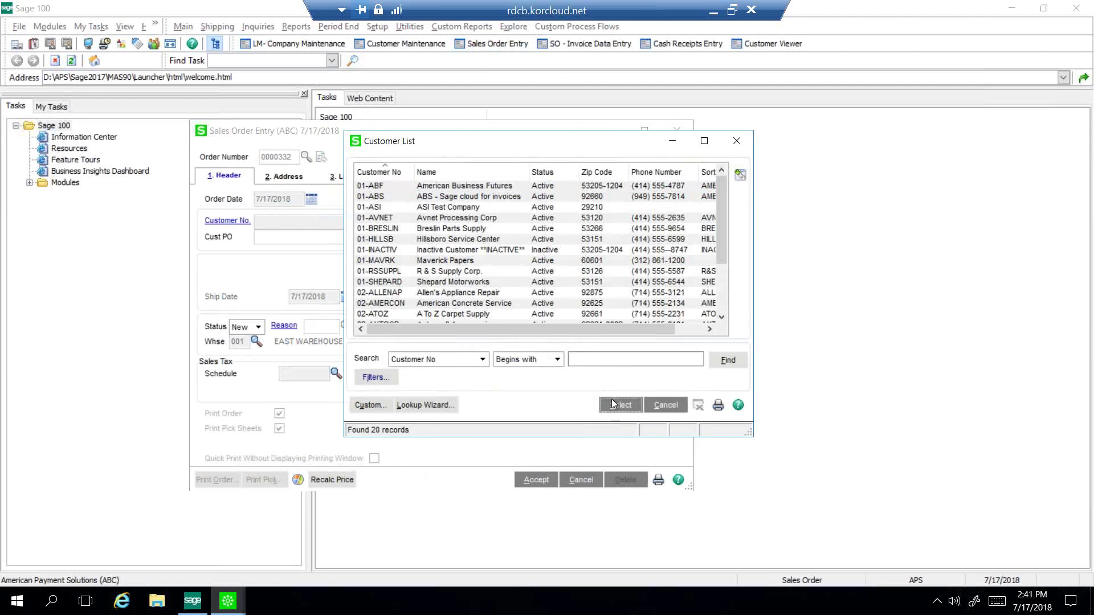
click(621, 405)
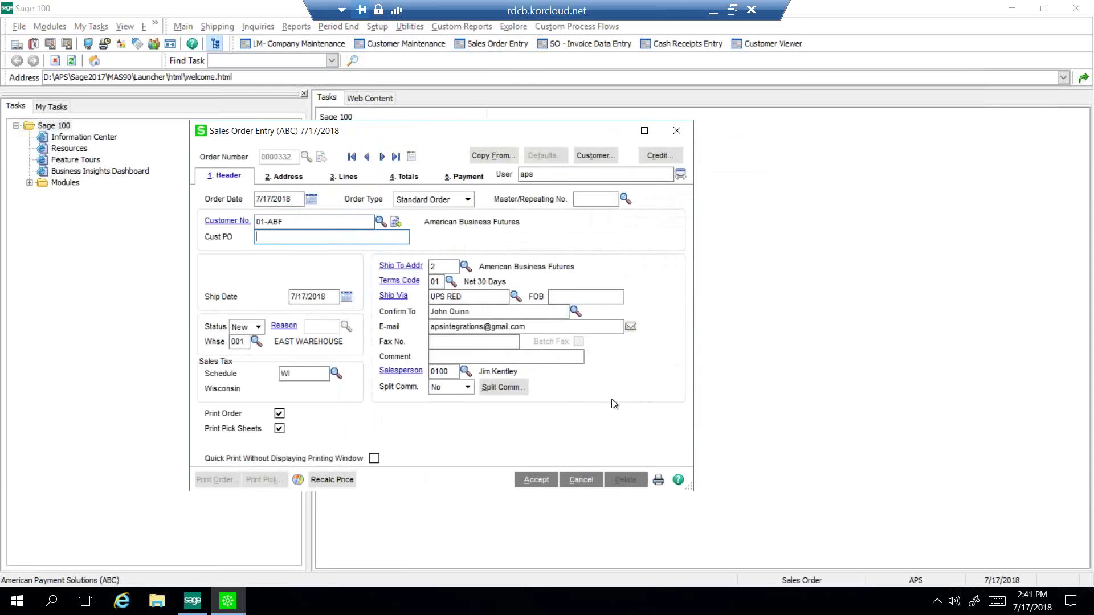
click(348, 177)
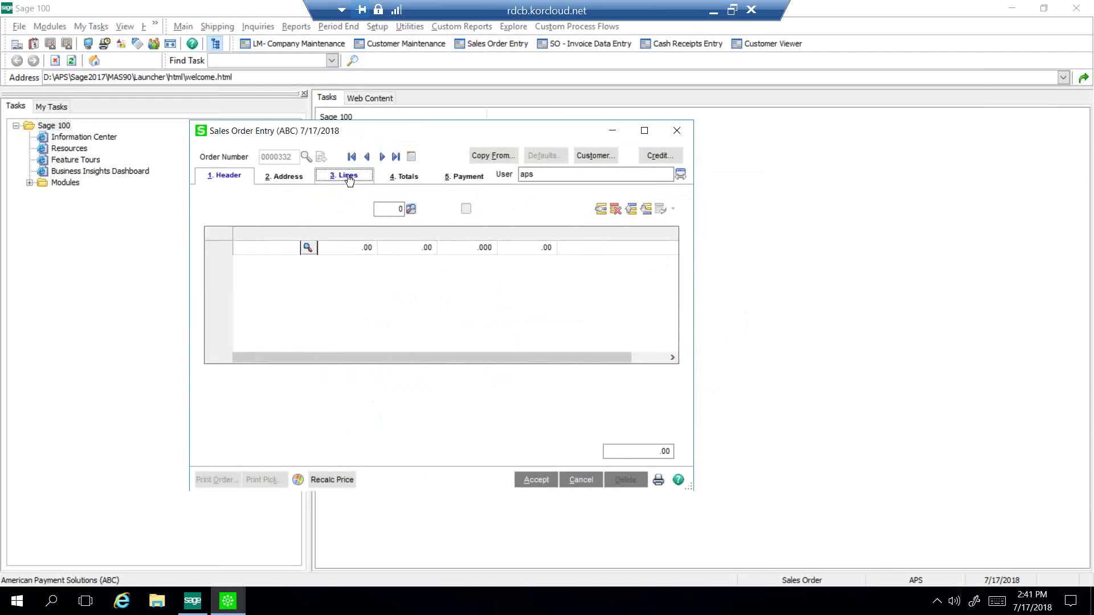
click(308, 248)
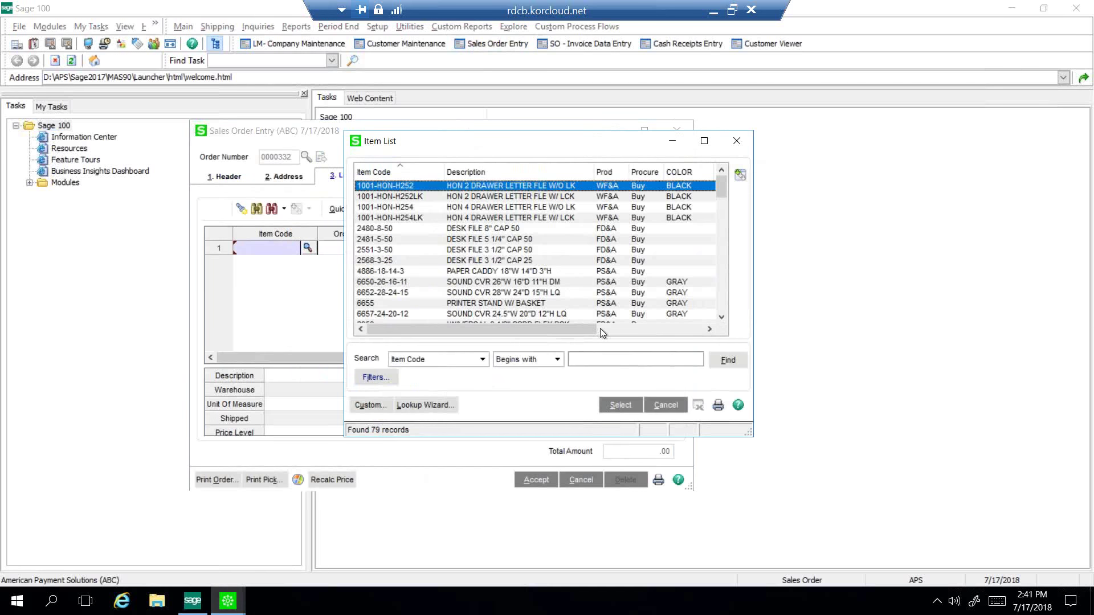
click(620, 405)
text(1)
key(Tab)
Step: Add 16.00 freight so the order totals 100.00 and show its payment details
click(422, 181)
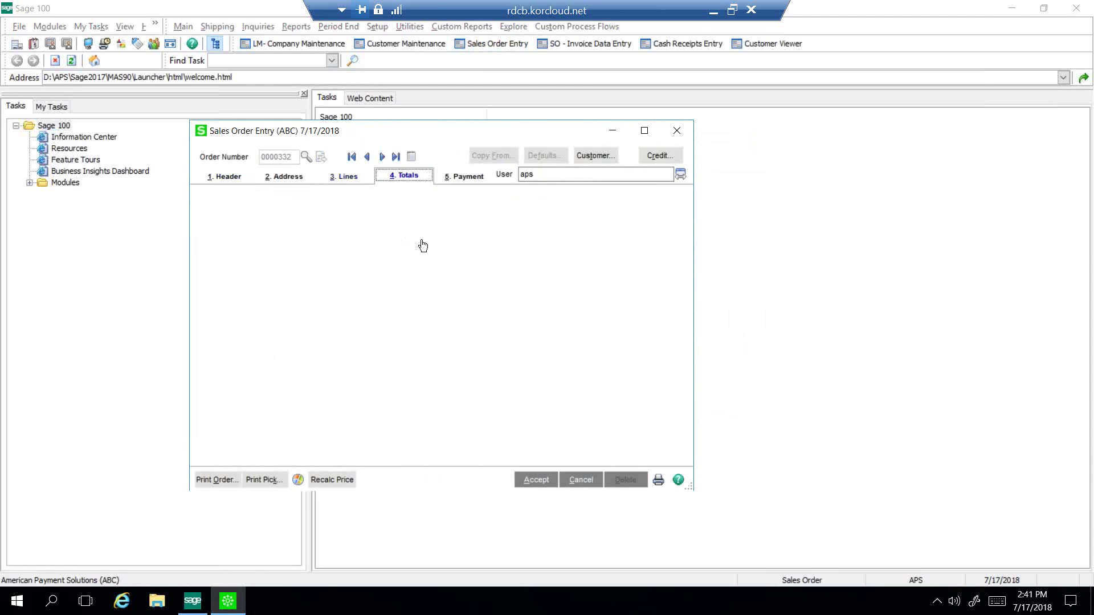
click(356, 391)
text(16)
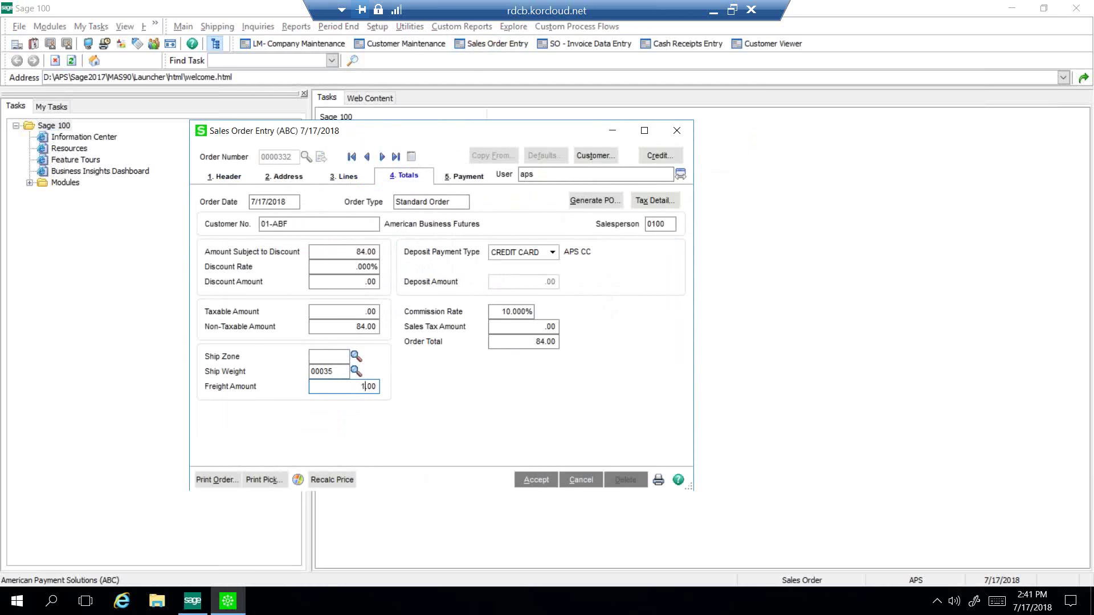
key(Tab)
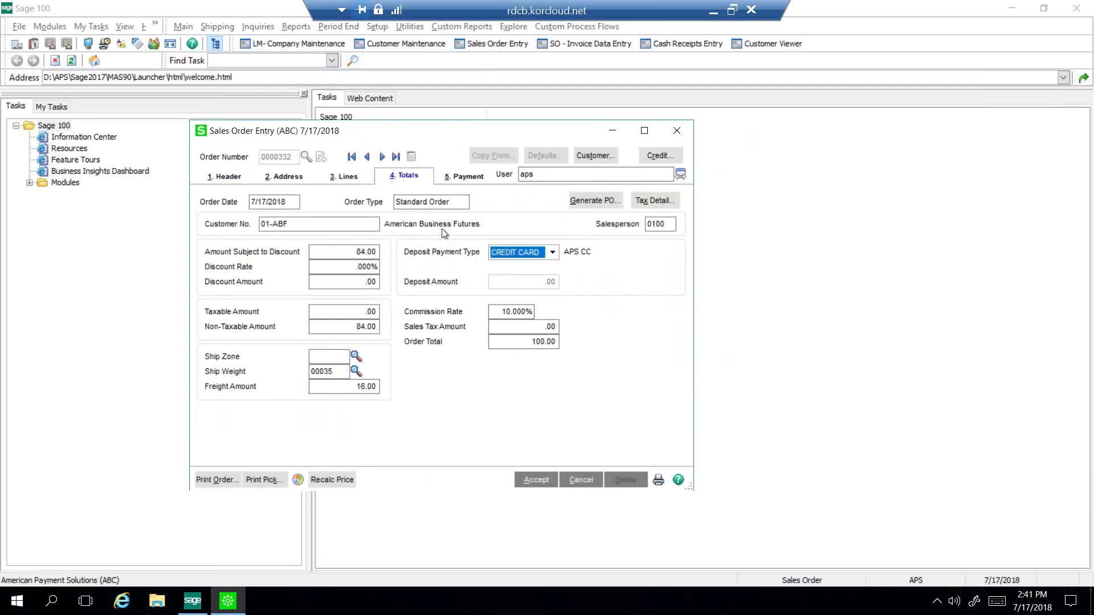
click(467, 177)
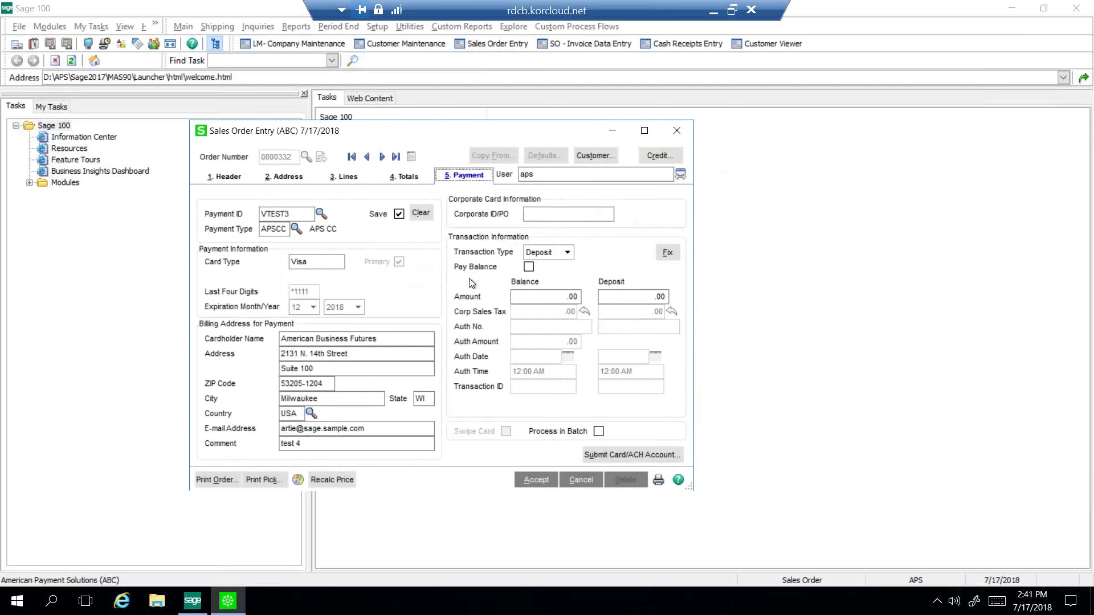
Step: Authorize a 100.00 Payment on the stored card, then accept and close the sales order
click(568, 256)
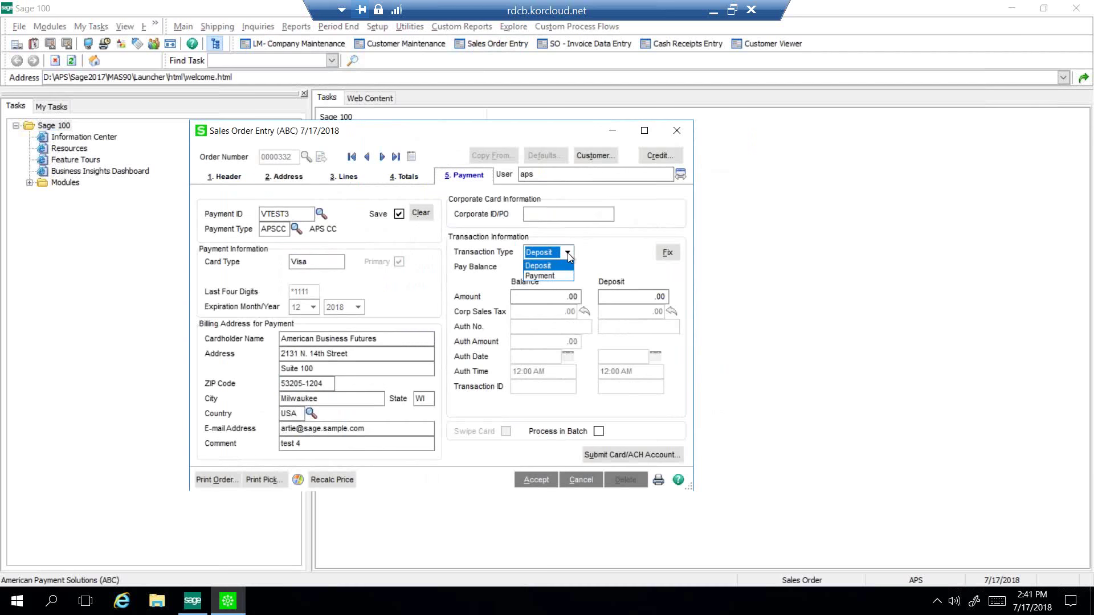
click(539, 276)
click(629, 456)
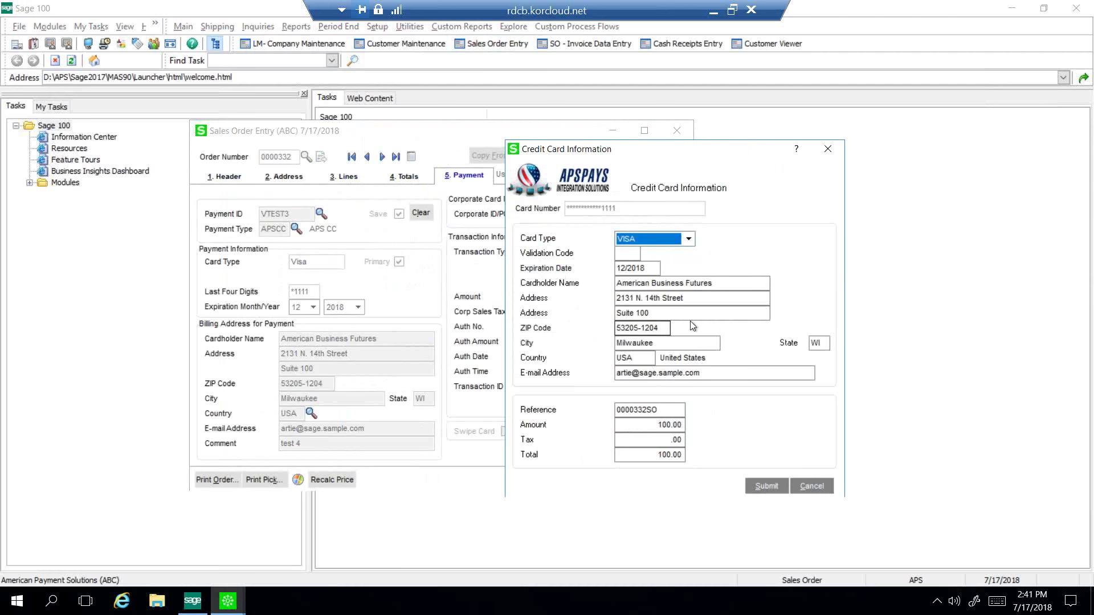
click(766, 486)
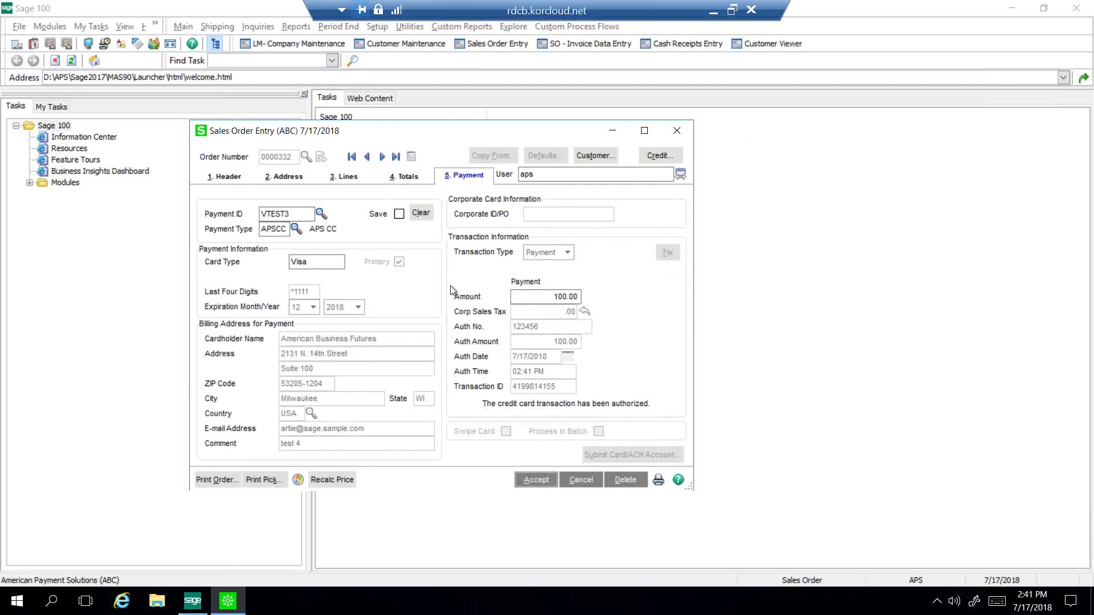
click(536, 480)
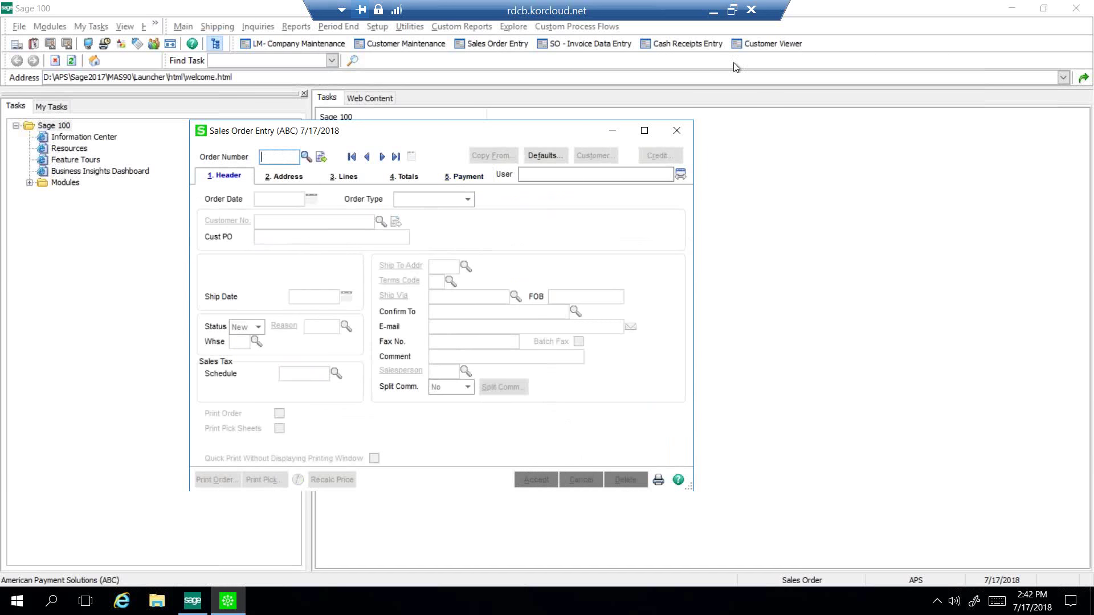
click(677, 131)
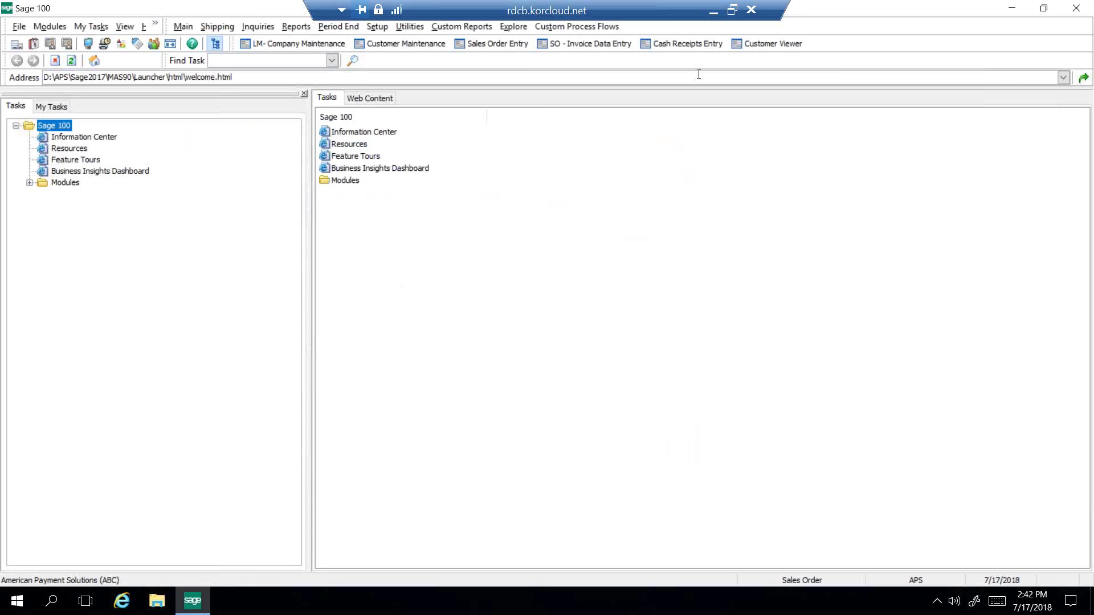
Step: Open the 7/17/2018 invoice email in Gmail and preview its PDF attachment
click(712, 11)
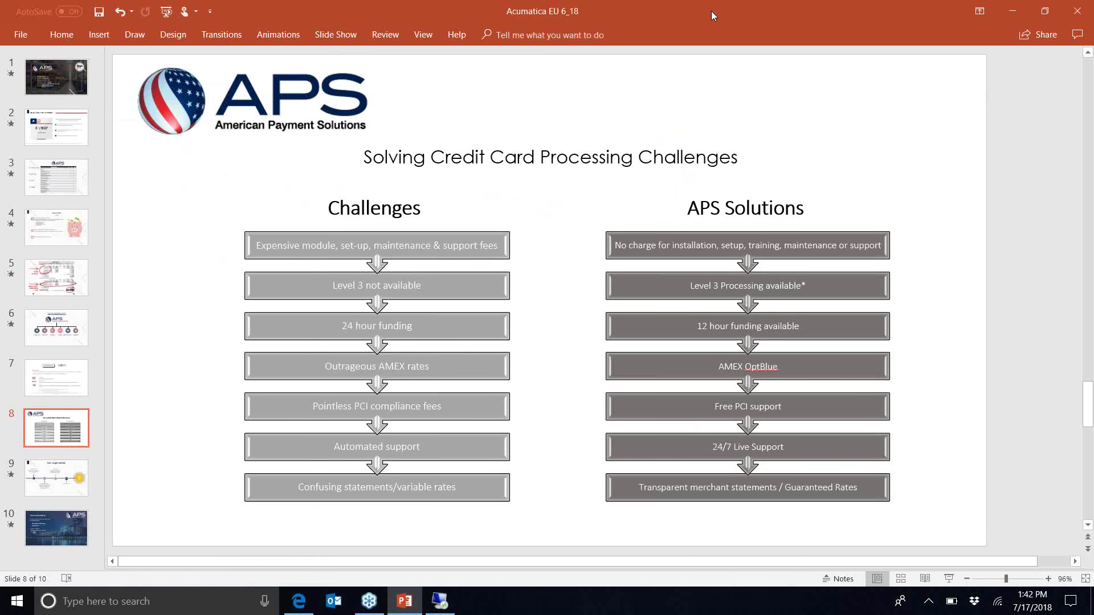
click(1007, 16)
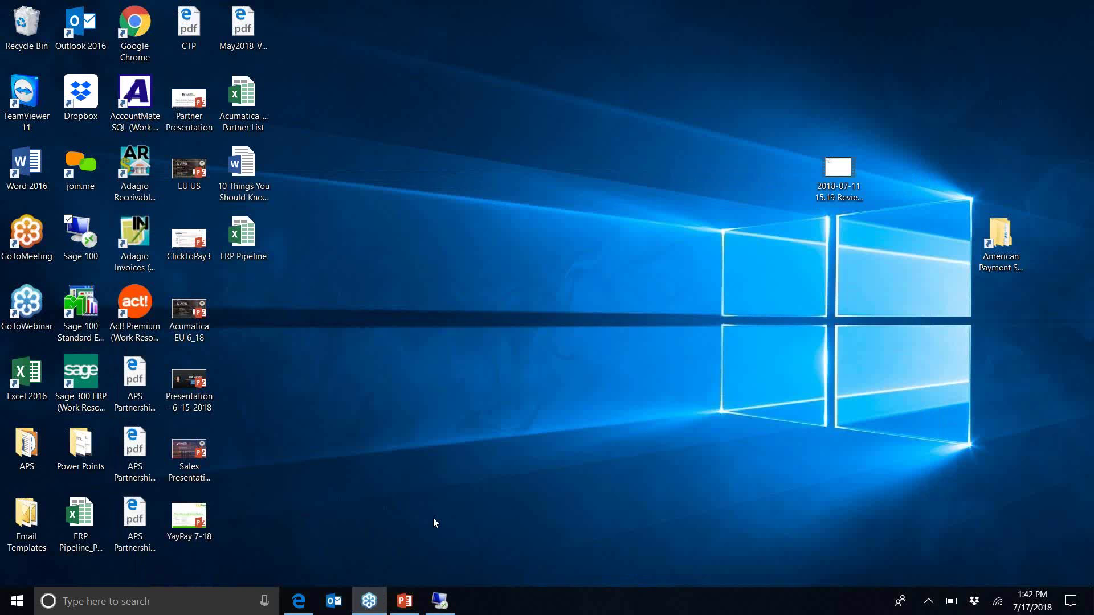
click(299, 599)
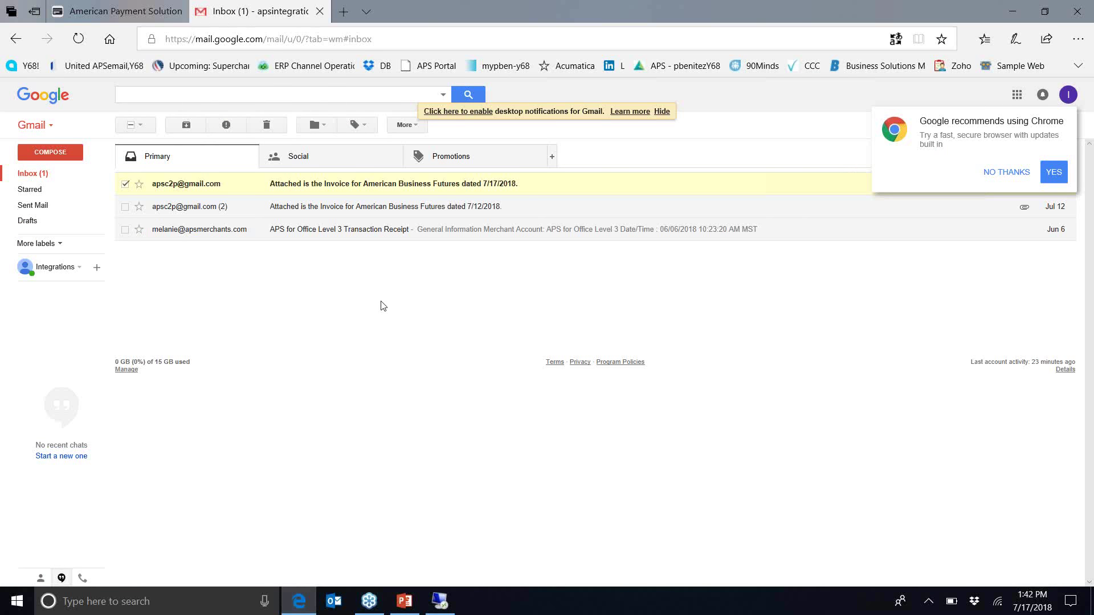
click(299, 188)
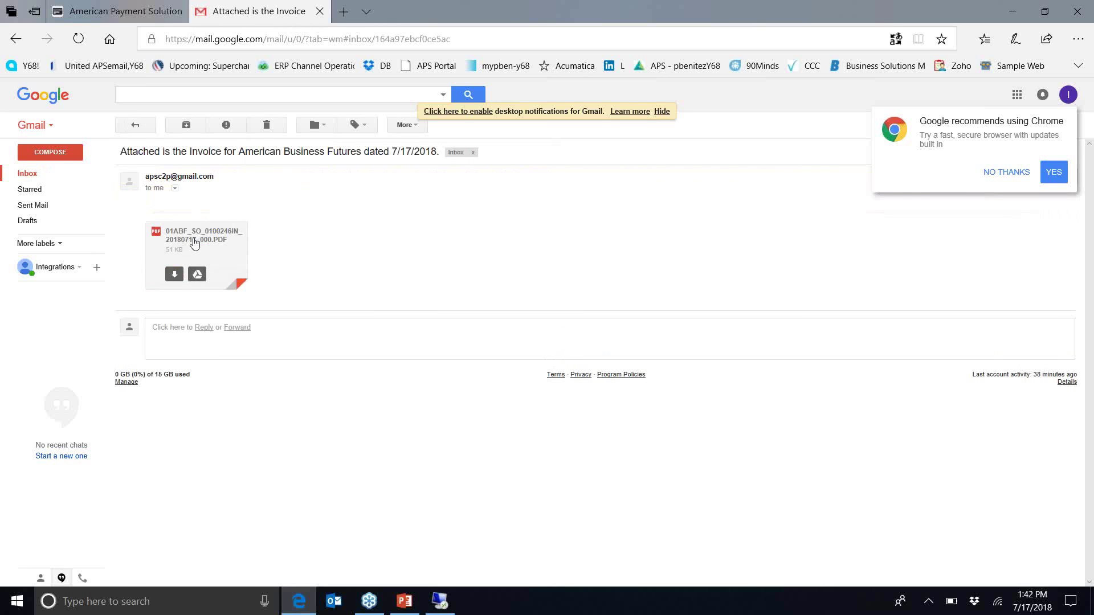
click(193, 246)
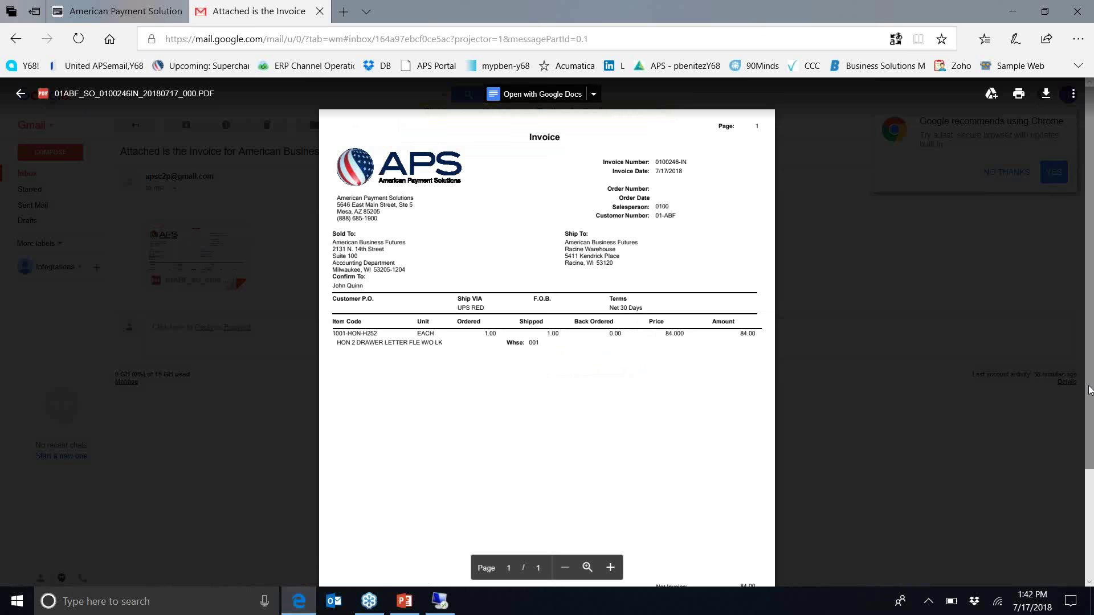
Step: Try the invoice's Pay Here link, close the Invoice Not Found tab, and return to Sage 100
drag(1089, 390, 1089, 504)
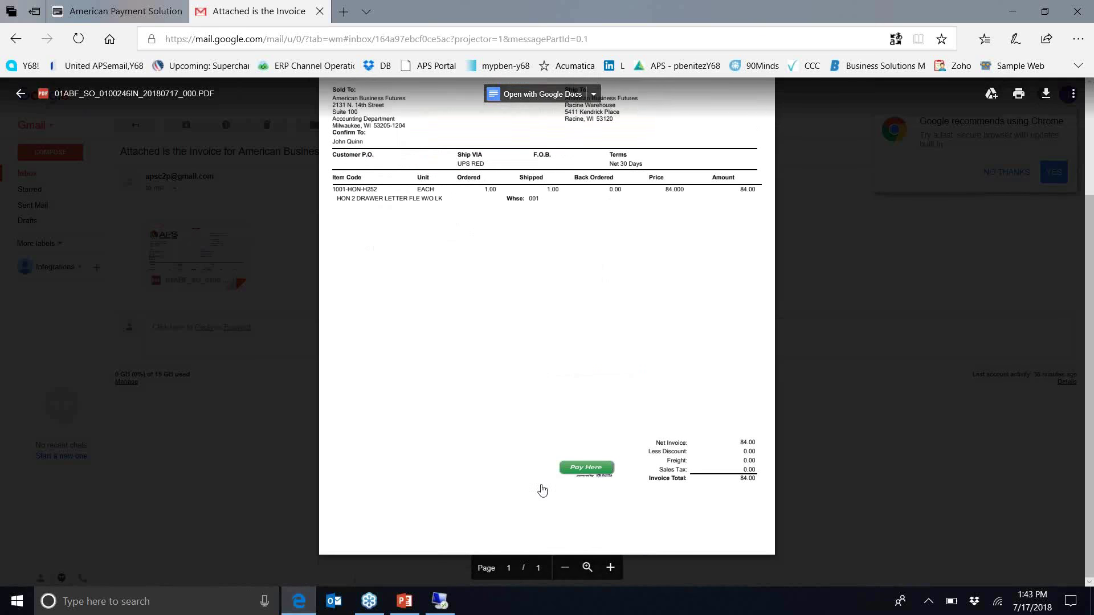
click(585, 468)
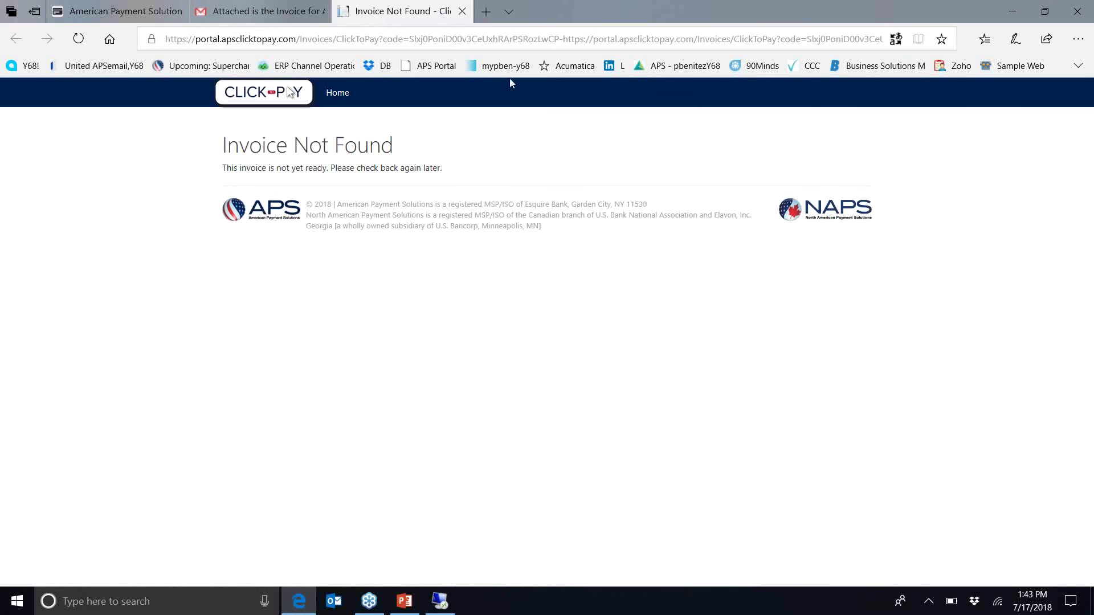
click(462, 11)
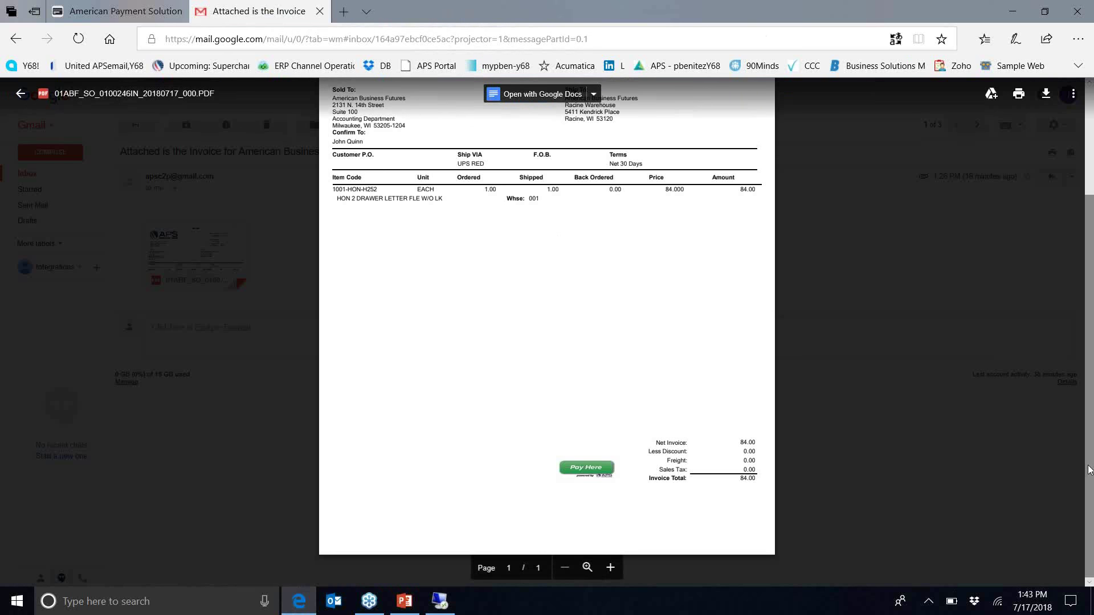
drag(1089, 469, 1091, 377)
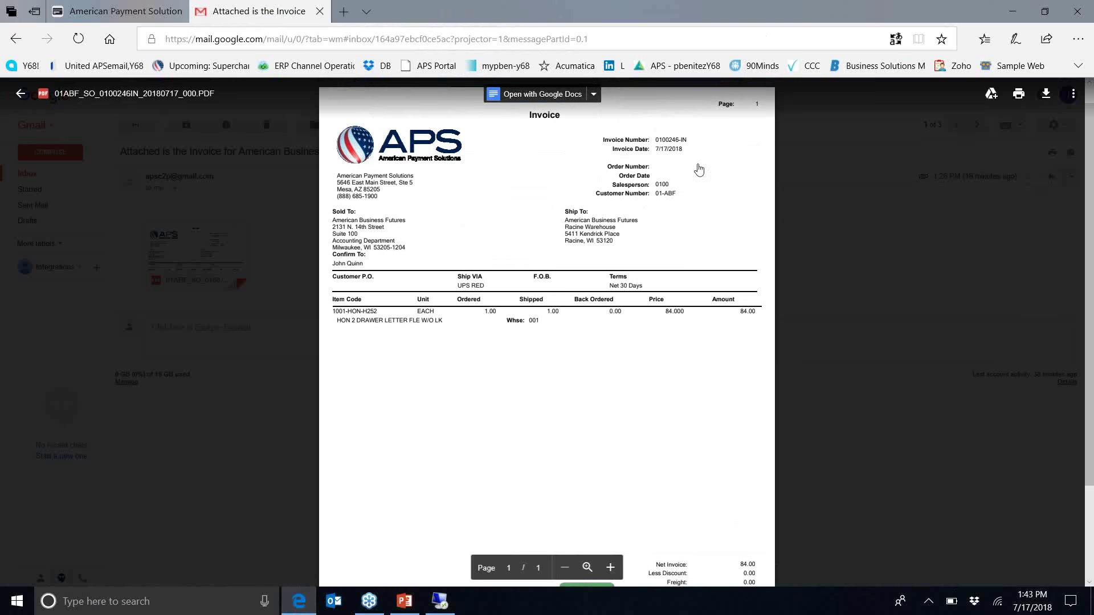
click(346, 12)
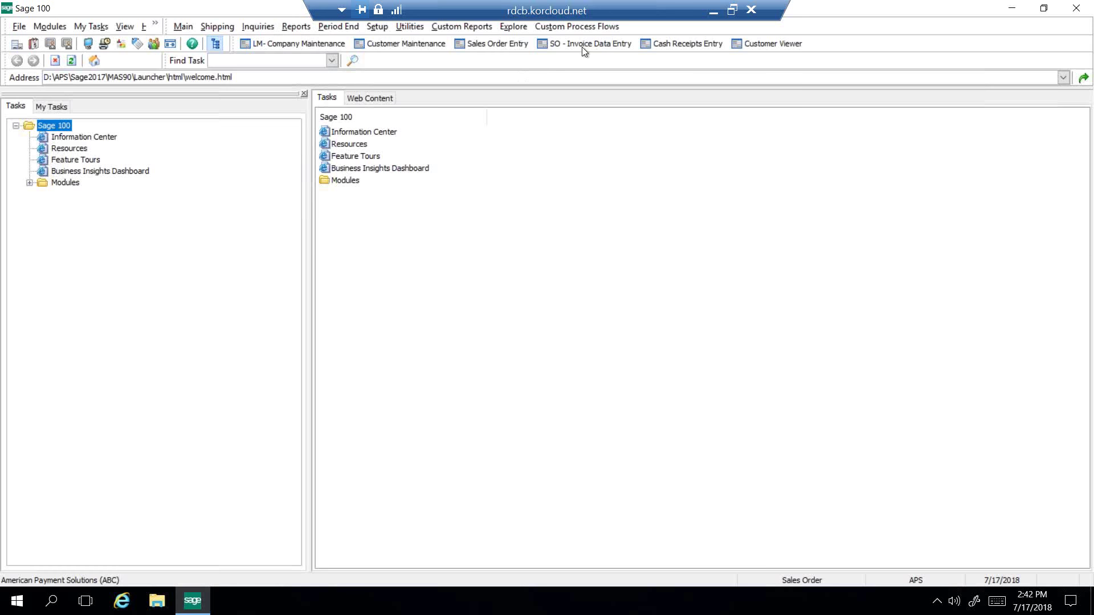
Step: Create cash receipts batch 00133 with deposit 00166, finding no pending APS Click to Pay payments
click(670, 49)
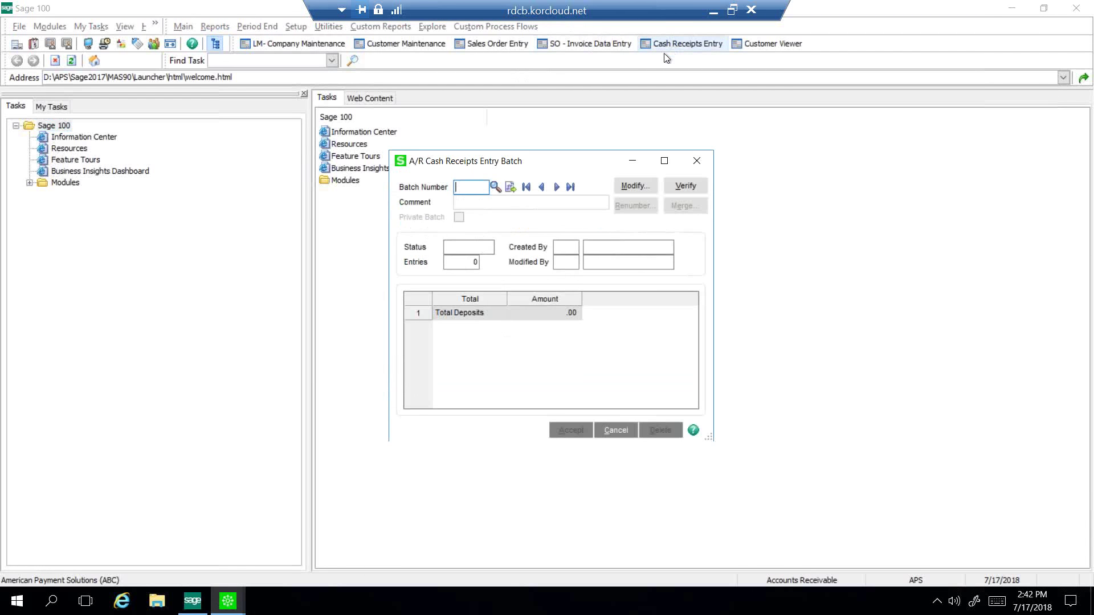
click(509, 188)
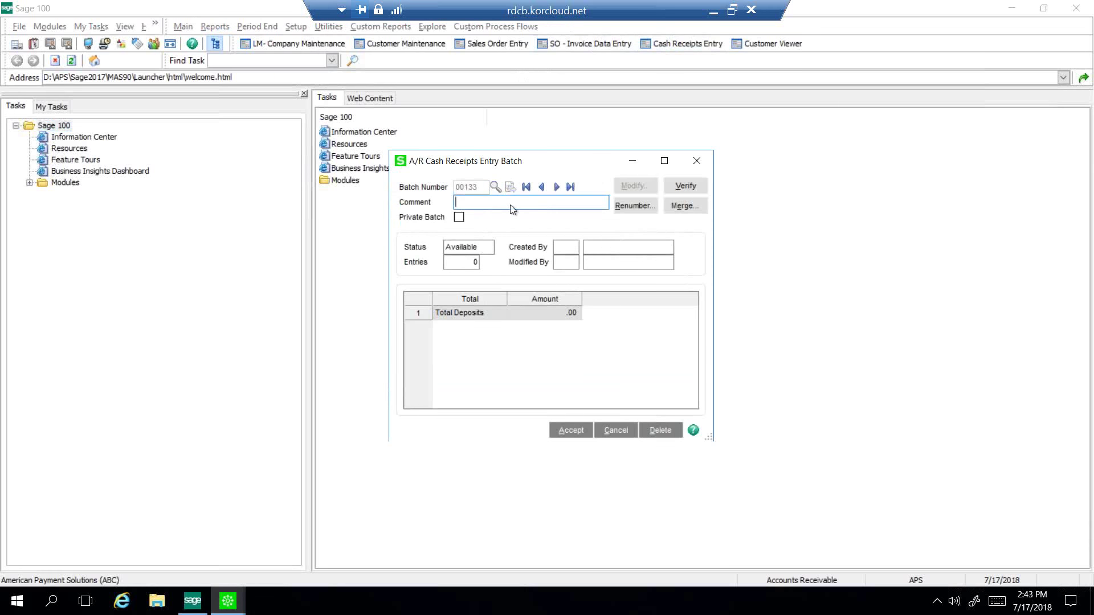
click(568, 428)
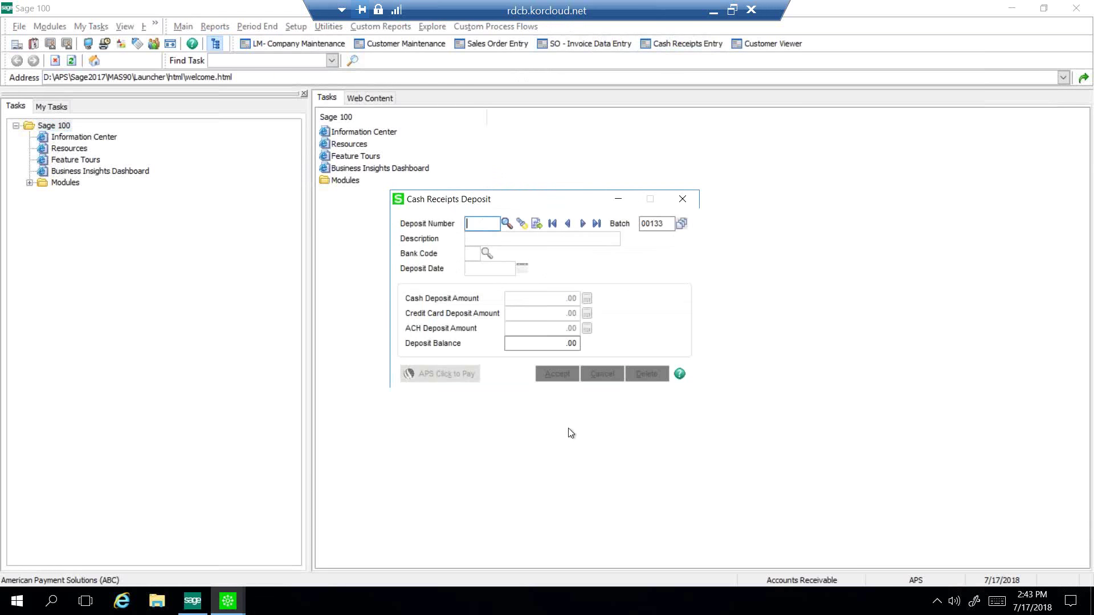
click(539, 224)
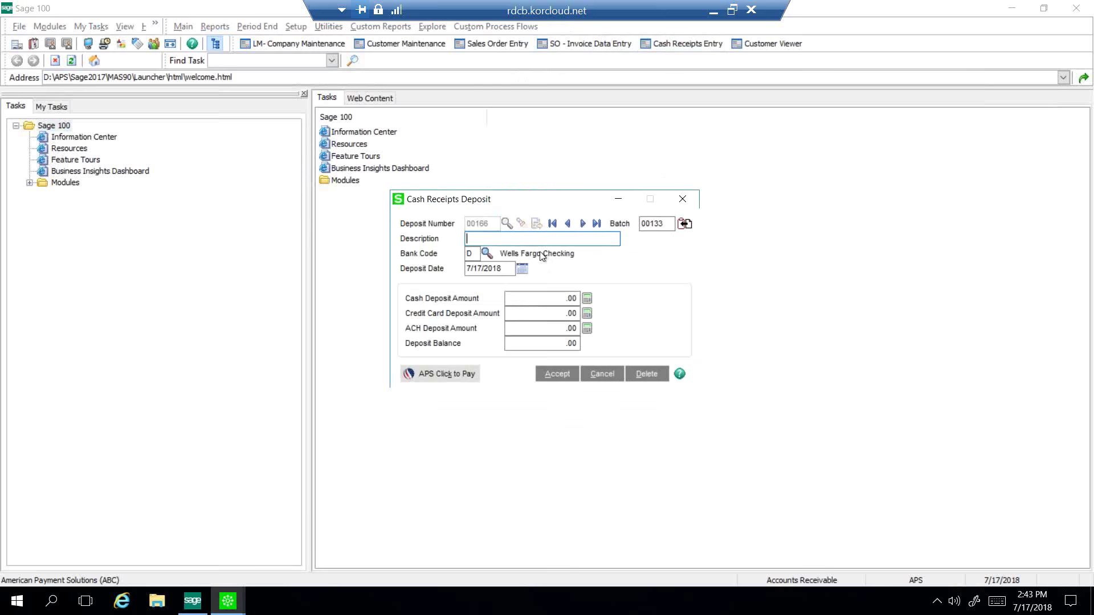
click(434, 374)
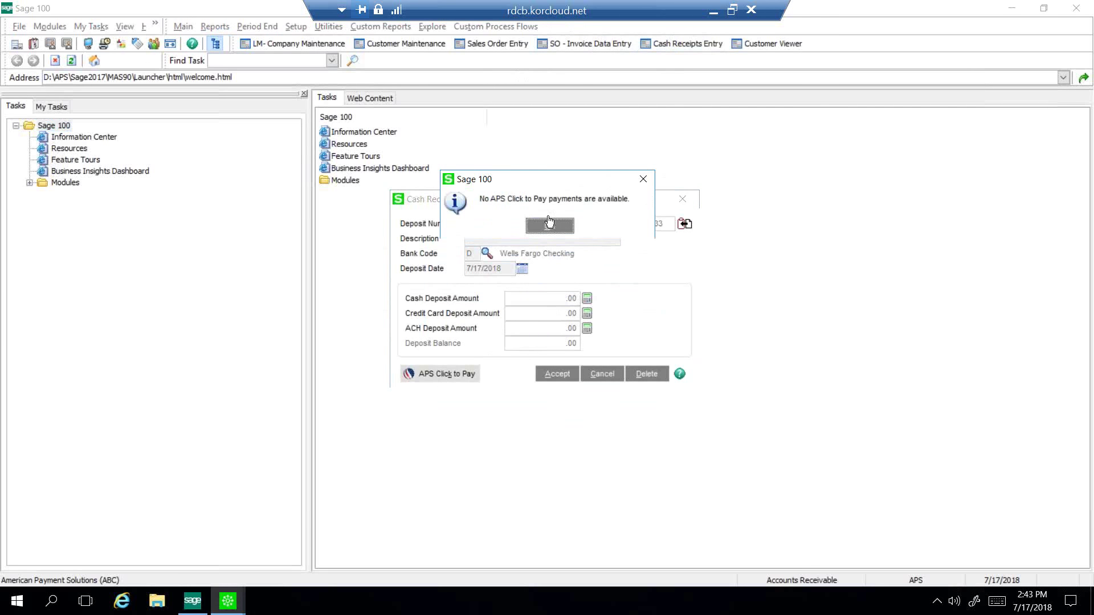
click(550, 226)
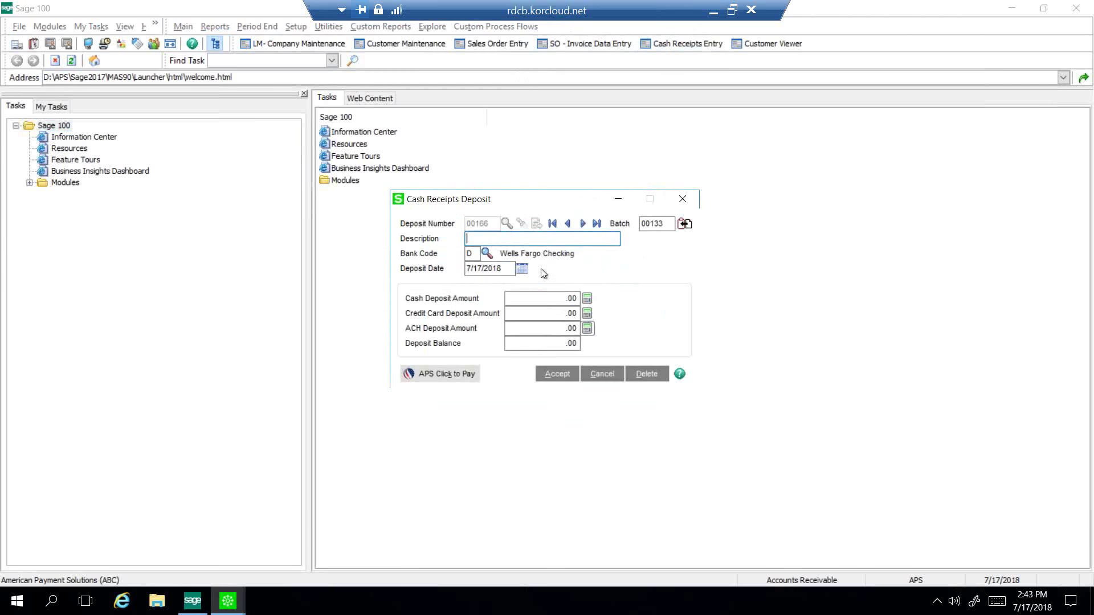
click(556, 373)
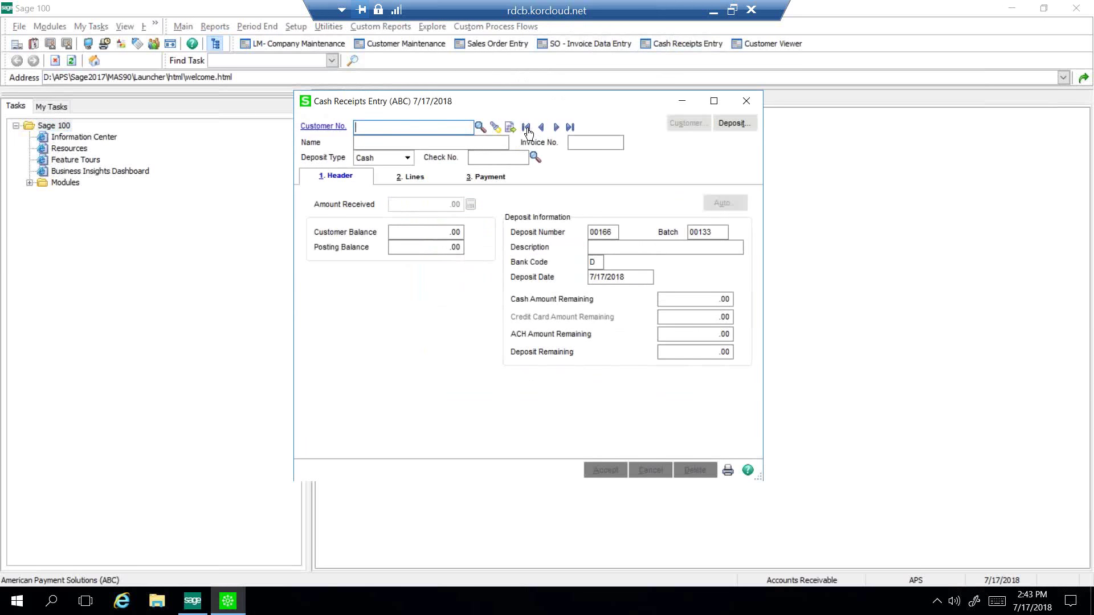
Step: Start a Credit Card receipt for 01-ABF American Business Futures for 13,786.42
click(479, 127)
click(617, 406)
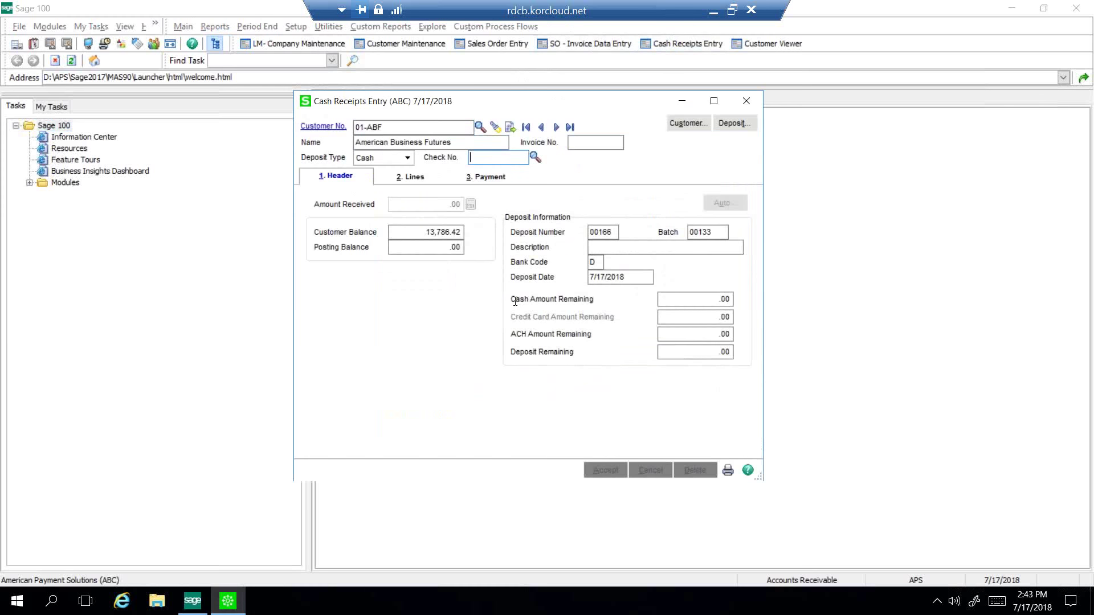
click(408, 157)
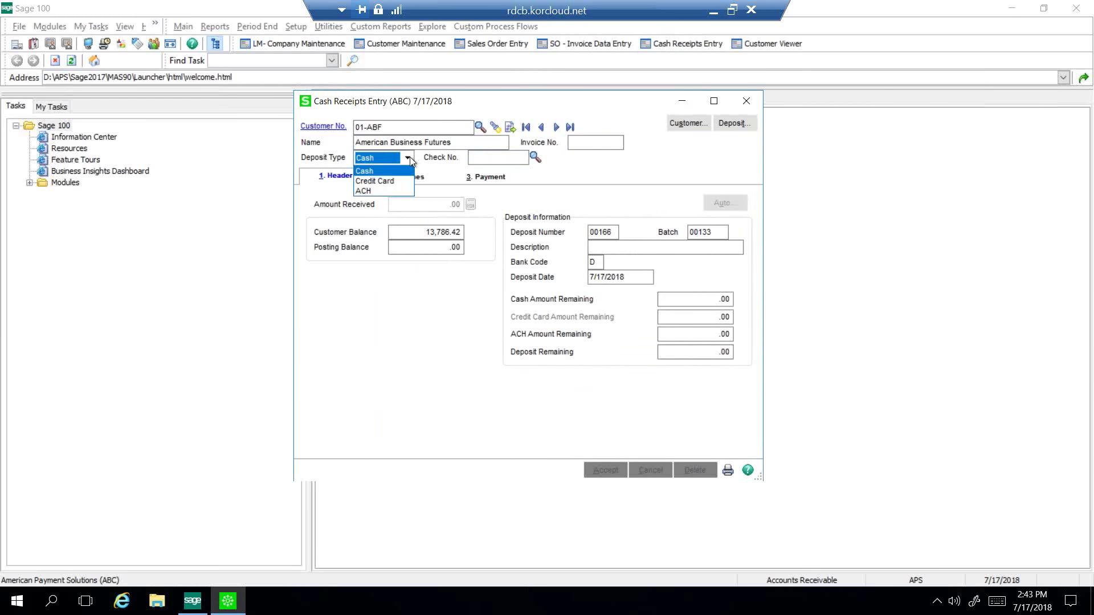
click(403, 181)
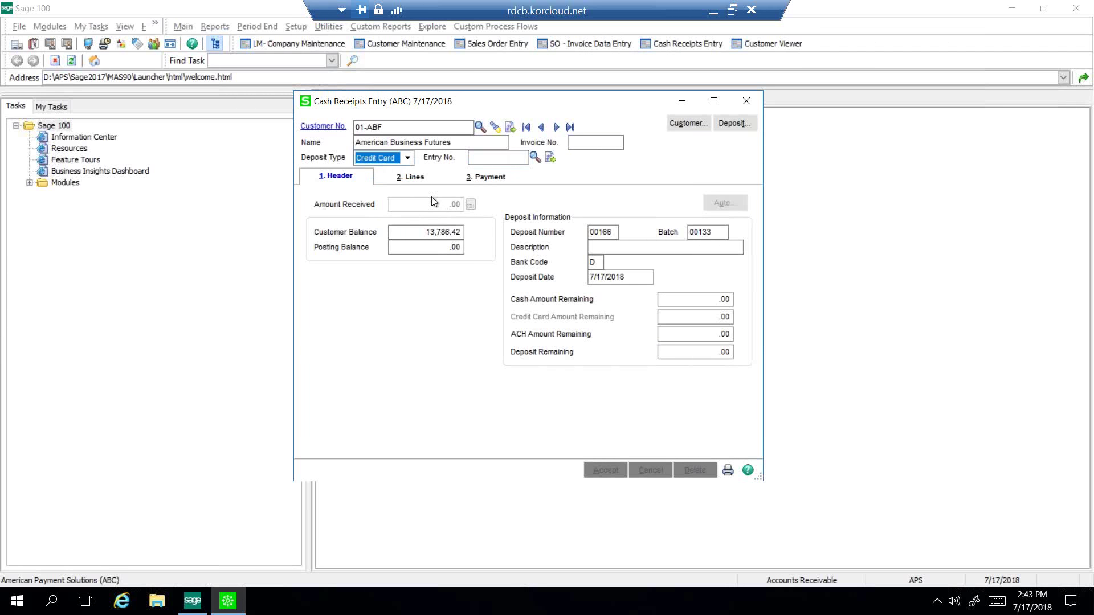
click(550, 158)
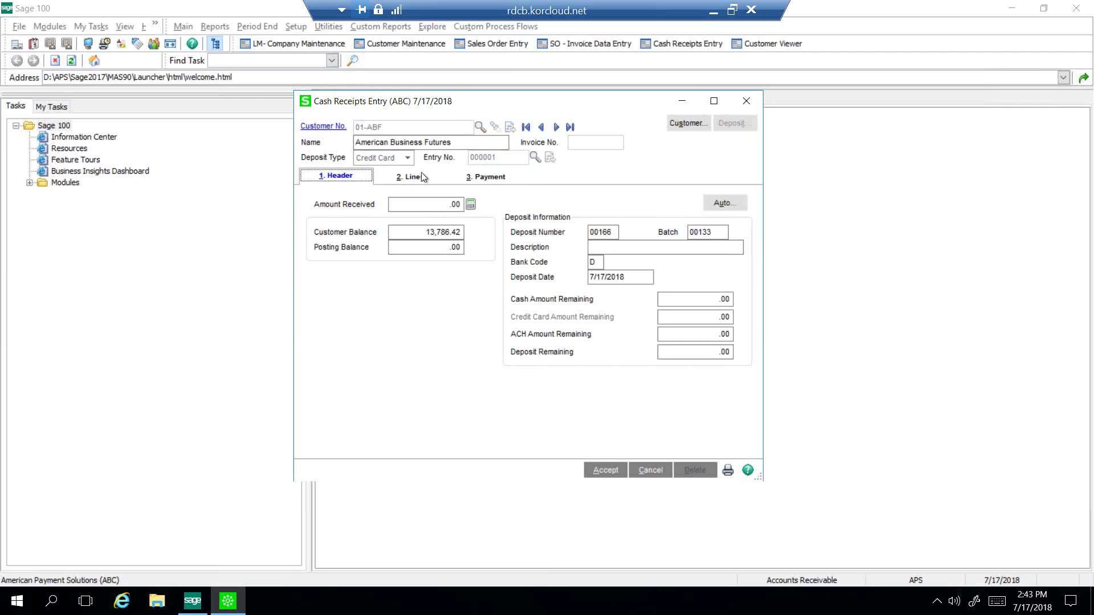
click(434, 203)
text(13,)
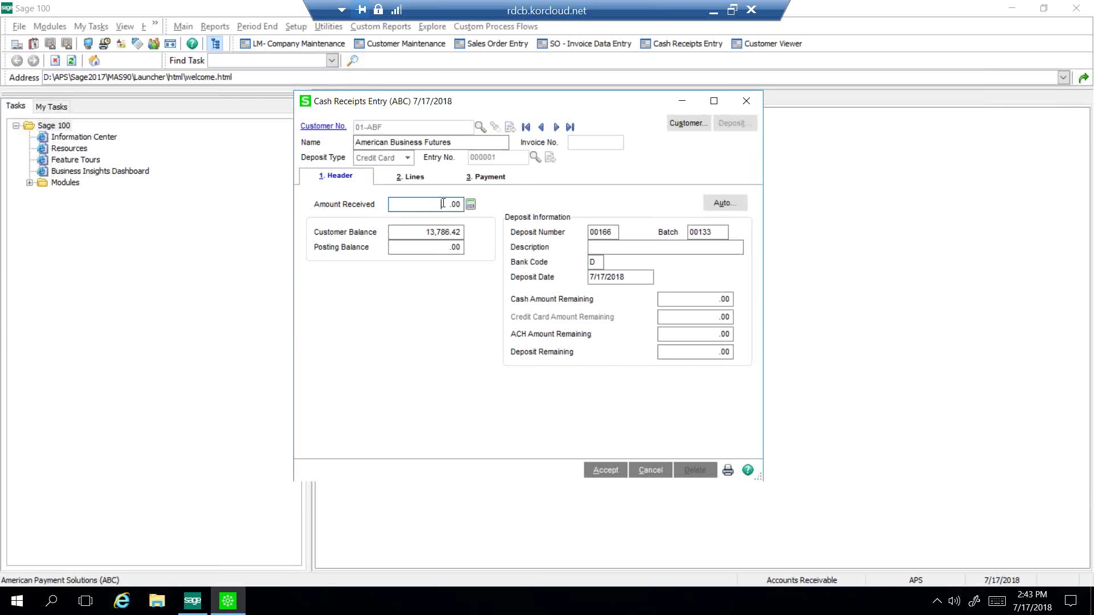
text(786.42)
Step: Apply all the customer's open invoices and browse saved payment methods without choosing one
click(411, 176)
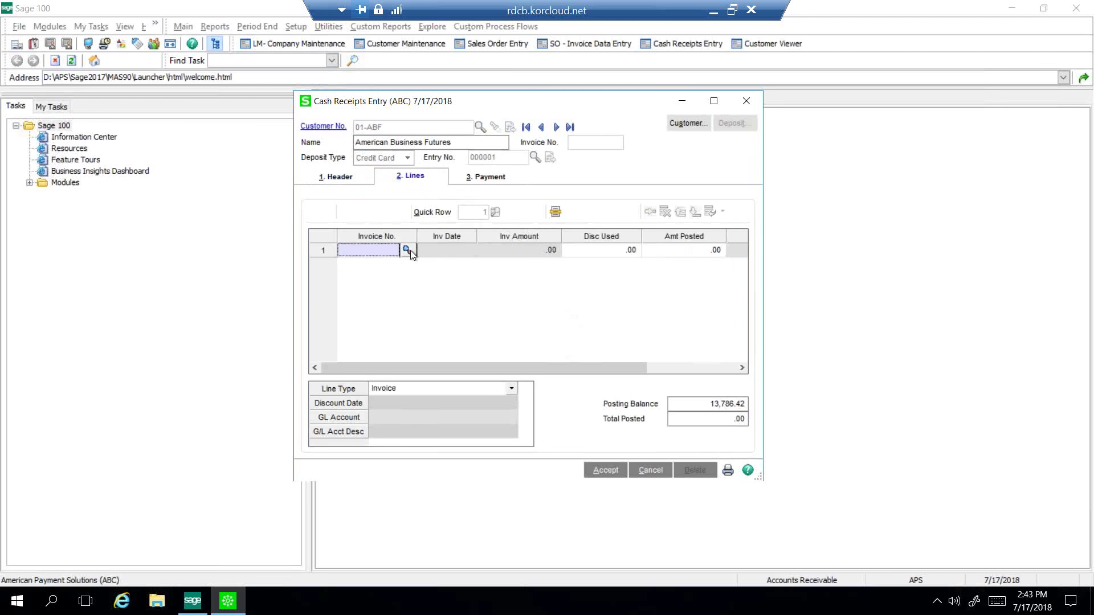
click(556, 214)
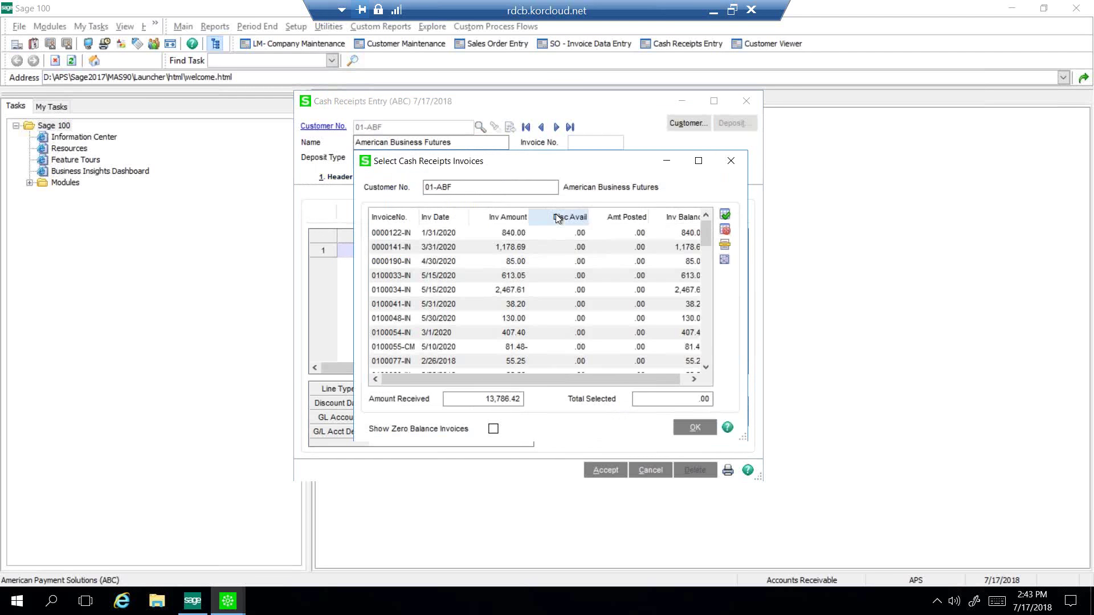
click(725, 216)
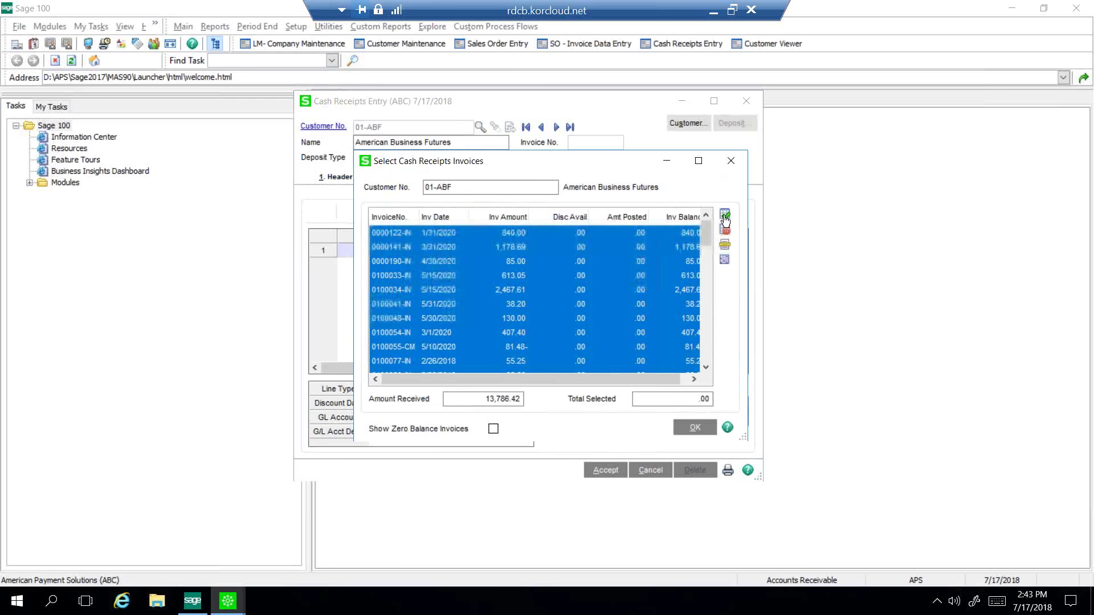
click(691, 431)
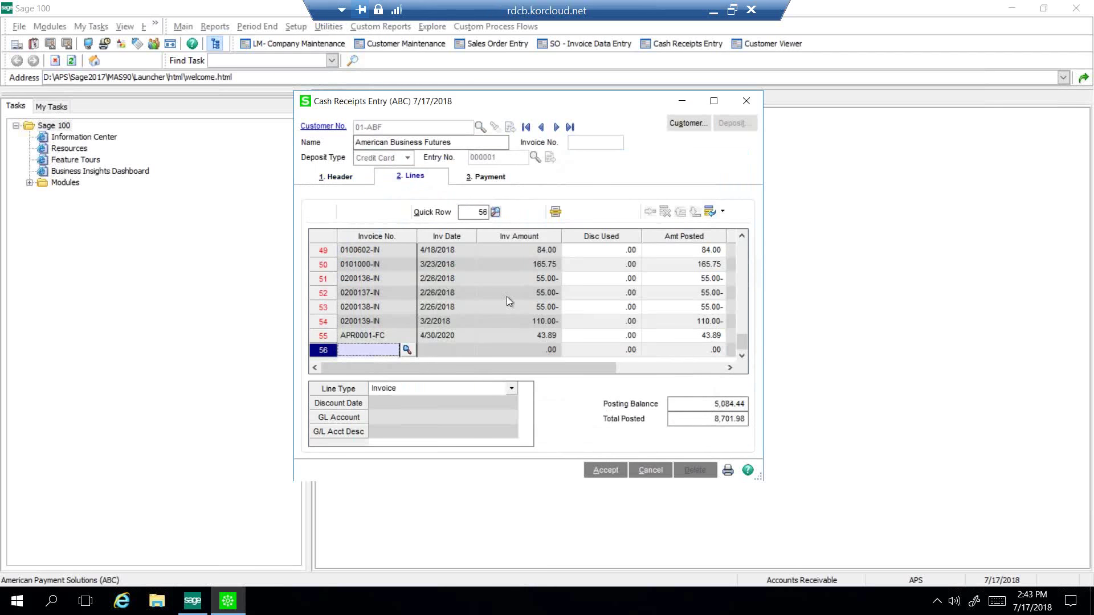
click(483, 181)
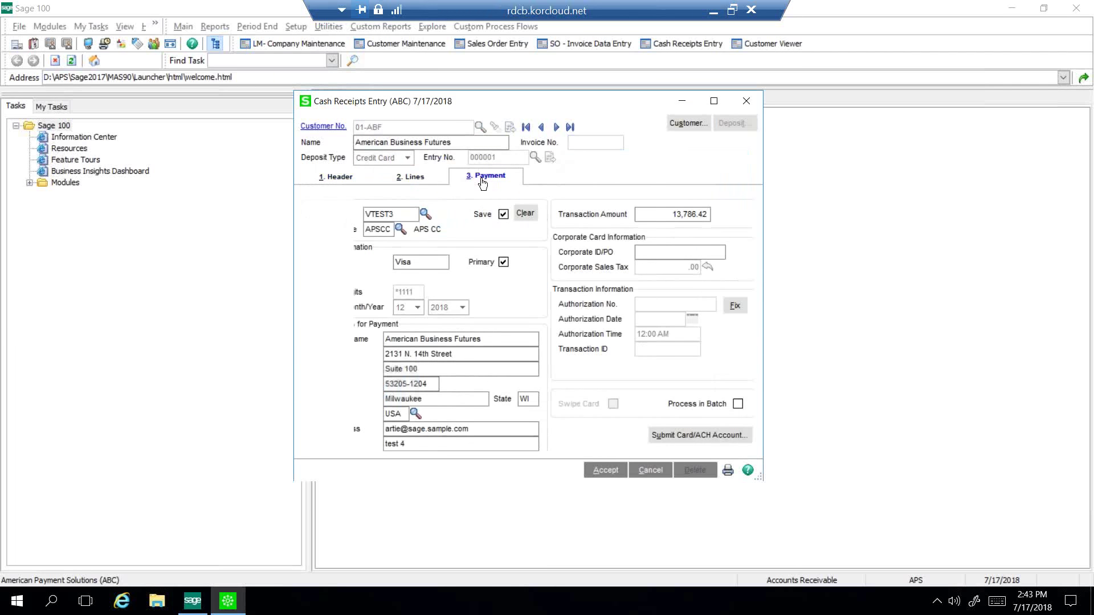
click(425, 214)
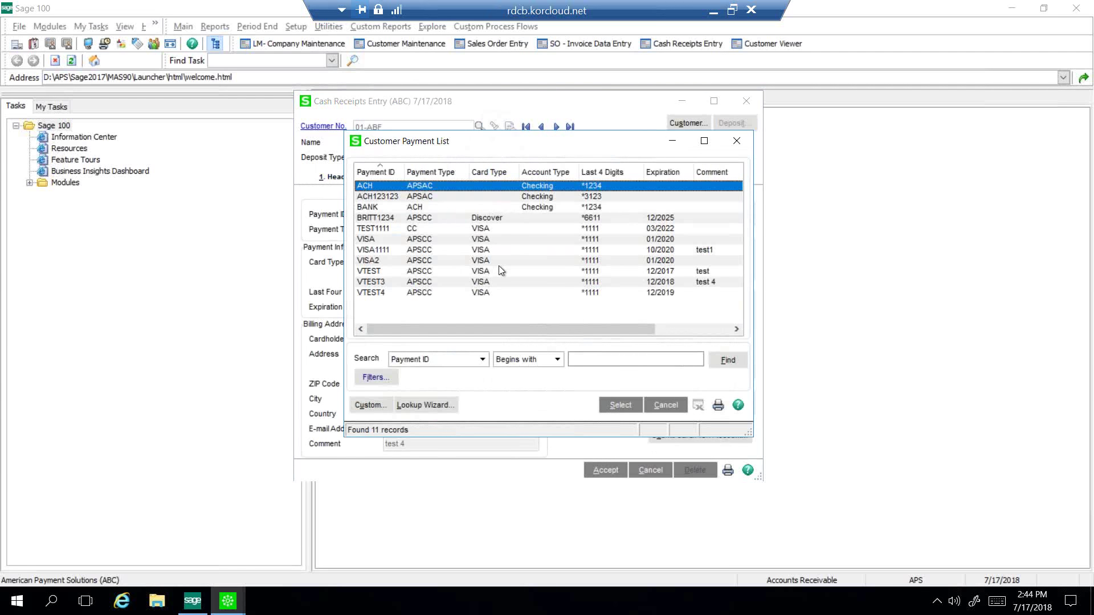
click(664, 405)
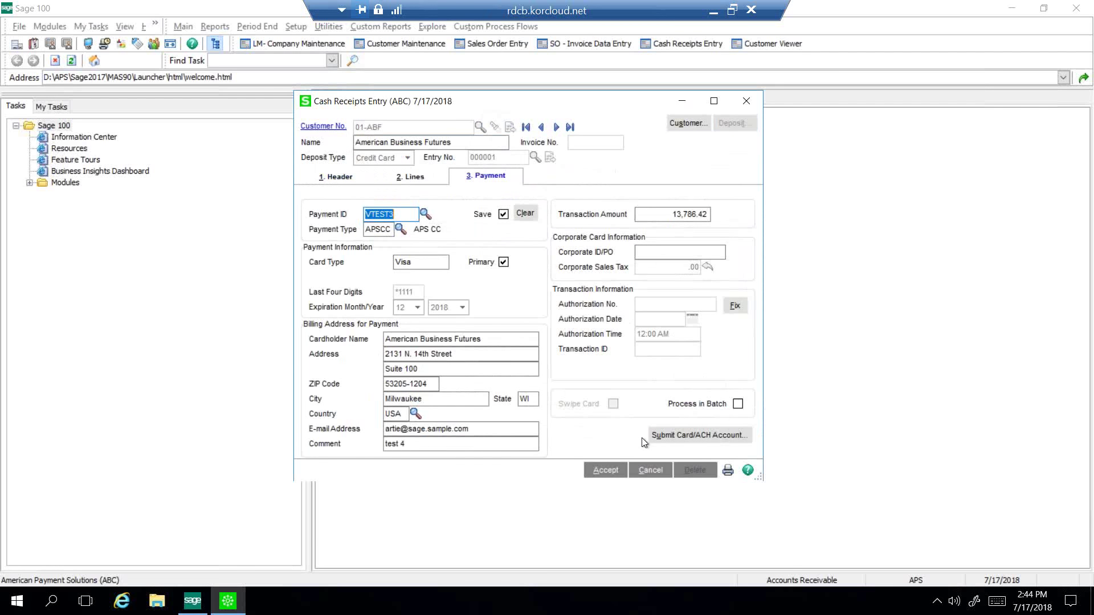
Step: Discard cash receipt entry 000001 unsaved and close Cash Receipts Entry
click(650, 471)
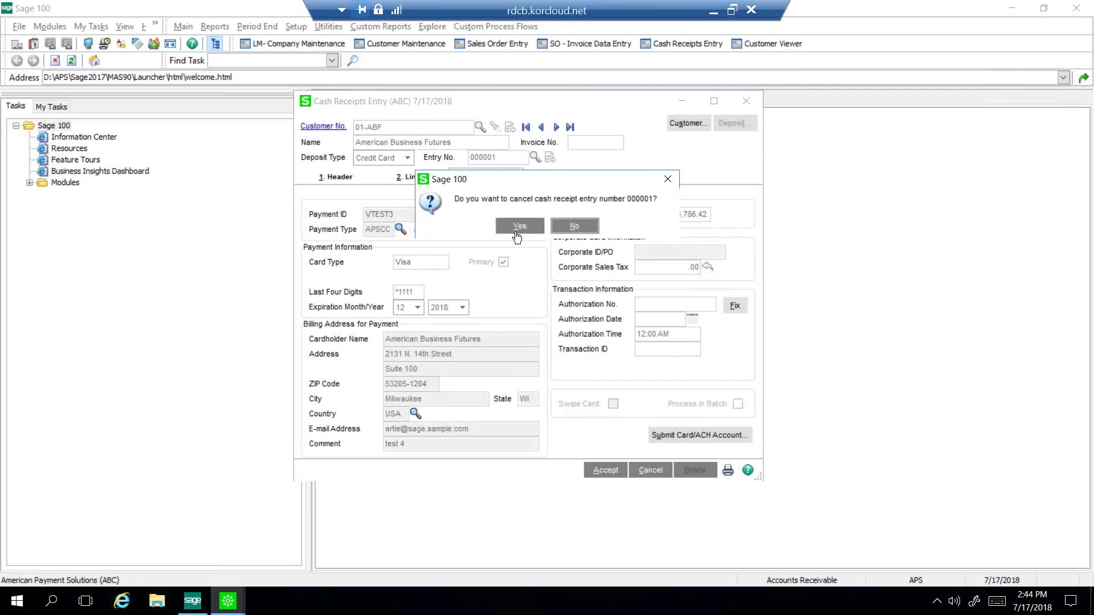
click(518, 228)
click(746, 101)
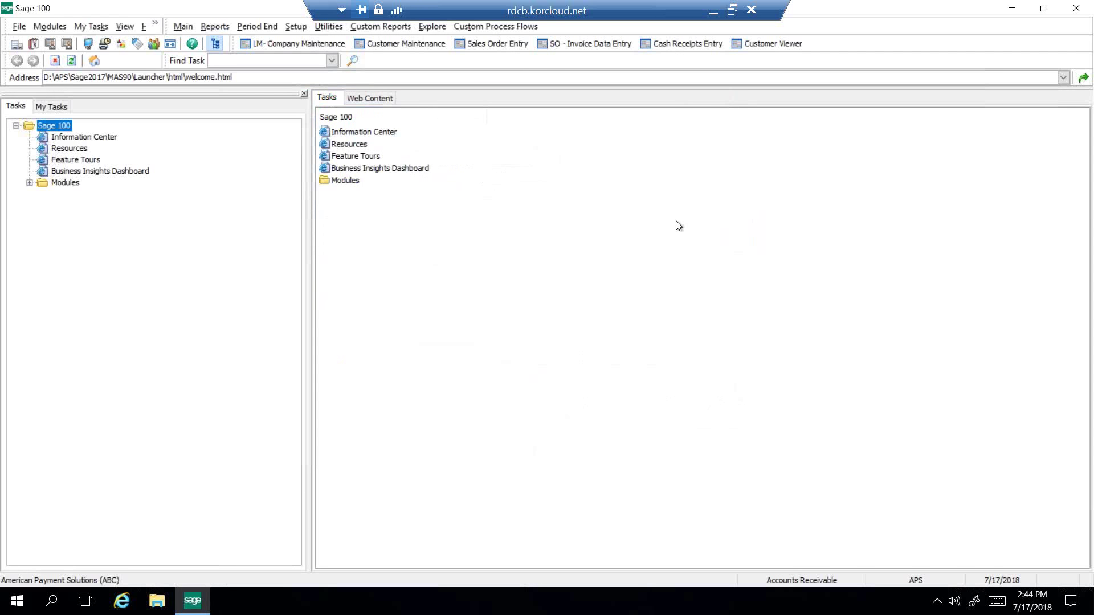
Step: Log in to the APS Payment Gateway merchant account with the merchant credentials
click(712, 17)
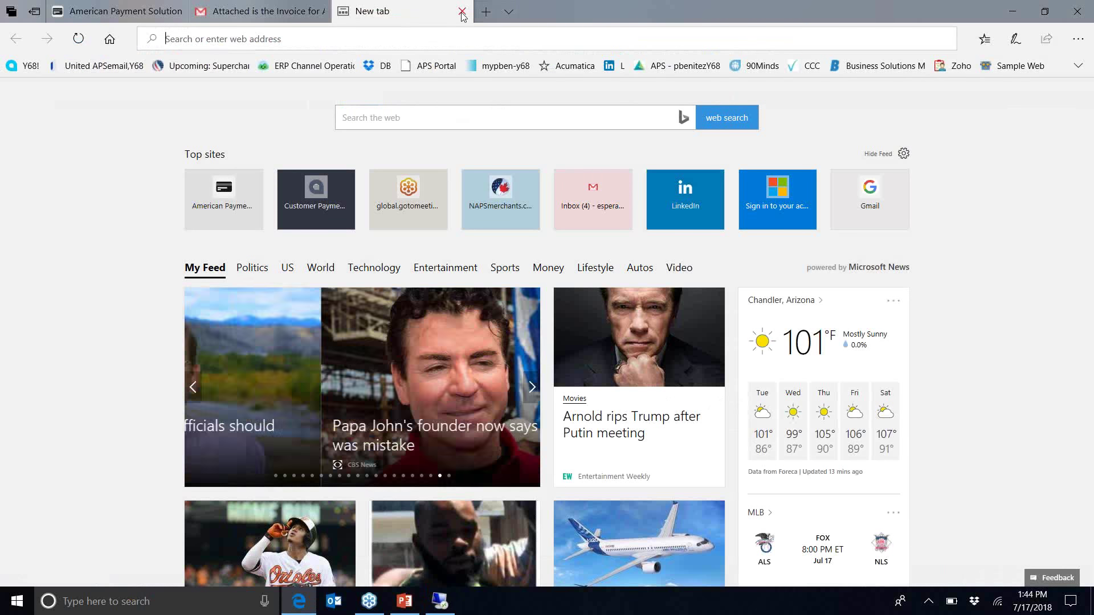
click(461, 12)
click(139, 14)
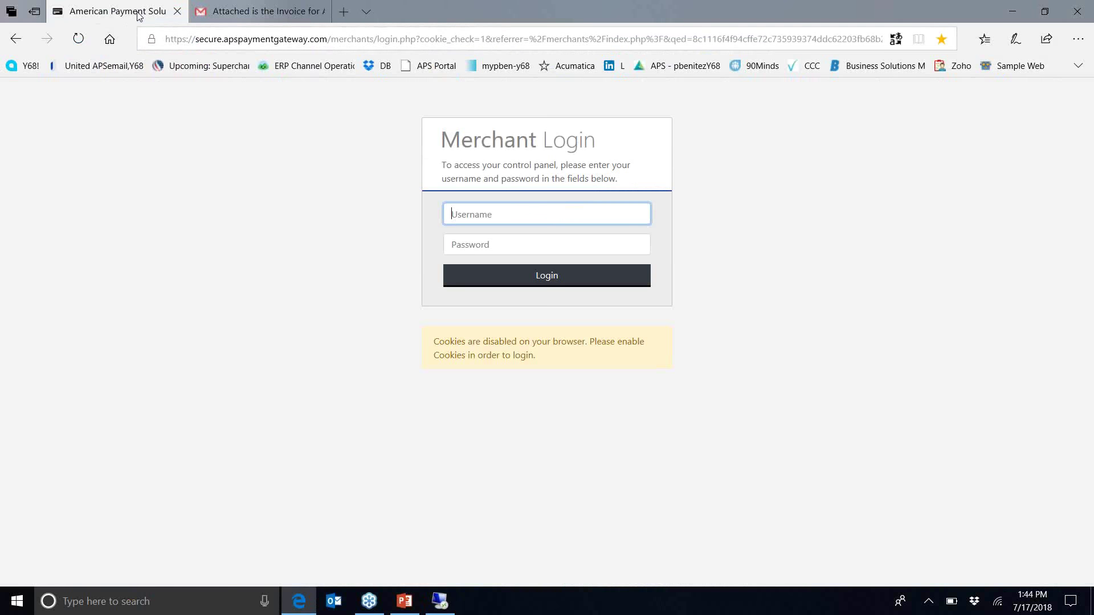
text(l)
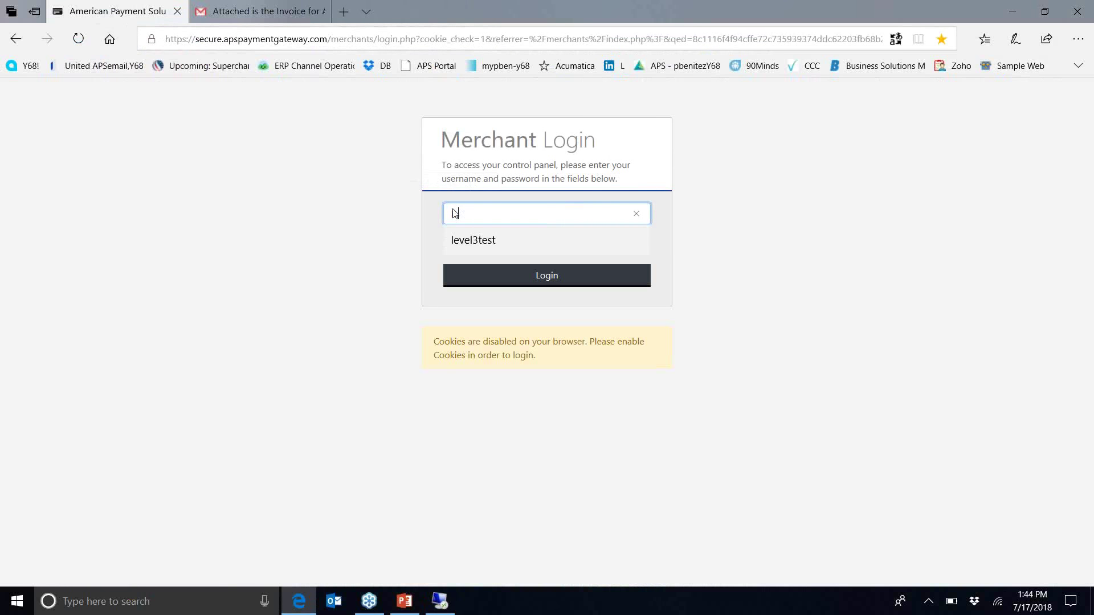
text(evel3test)
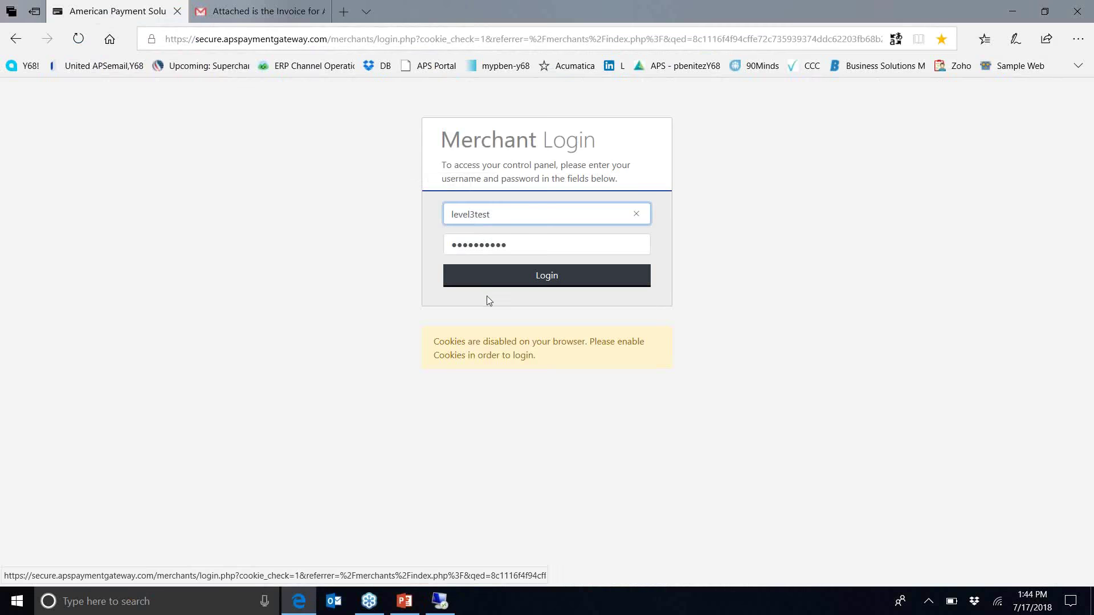
click(488, 283)
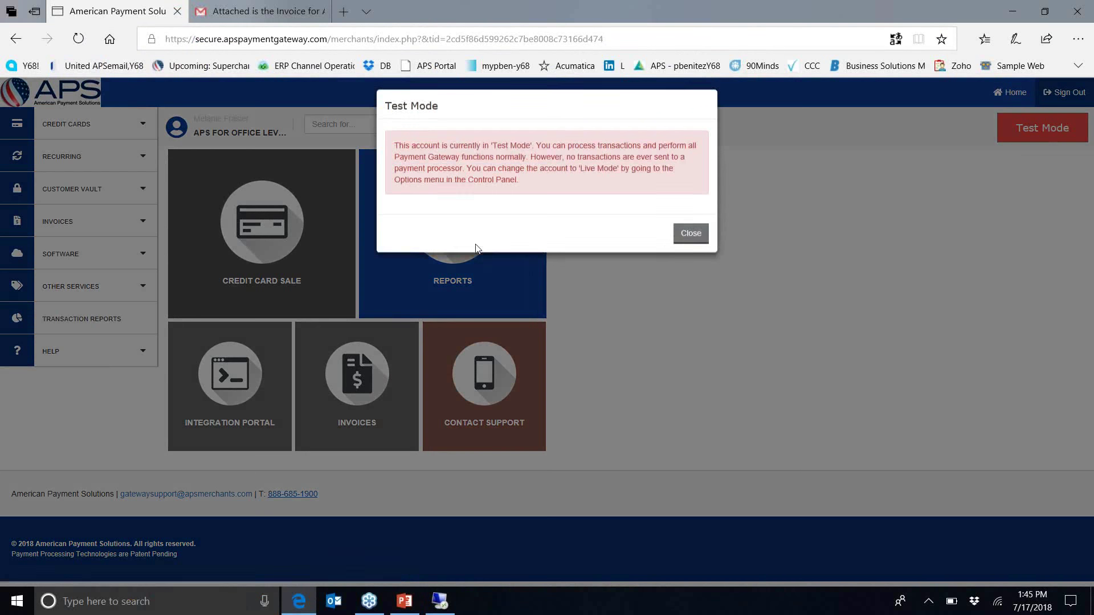
Step: Dismiss the test mode notice and open the Credit Cards > Sale virtual terminal form
click(701, 239)
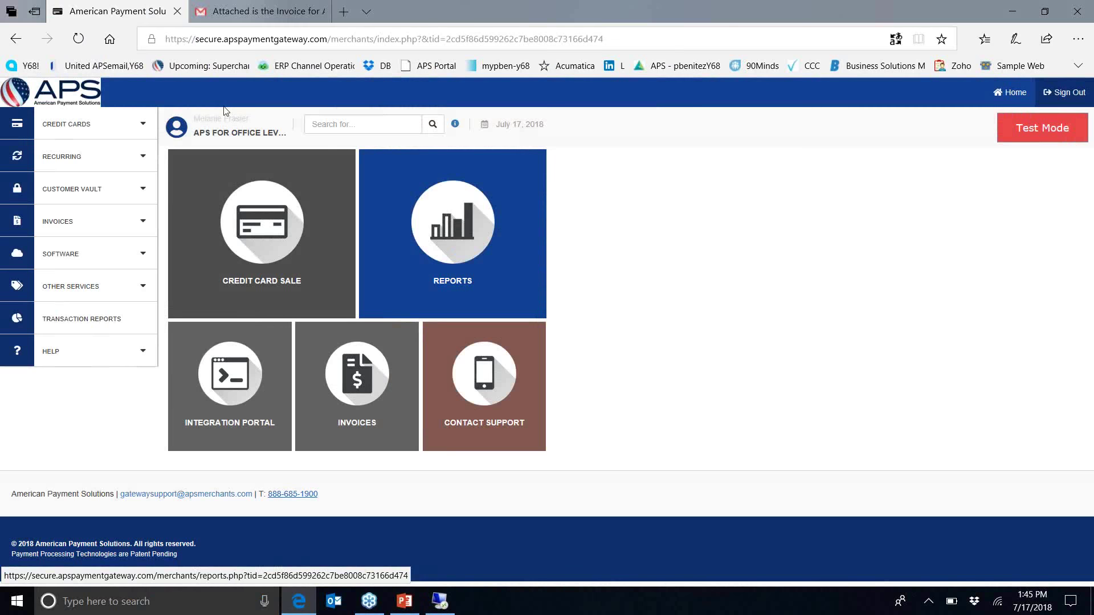
click(143, 127)
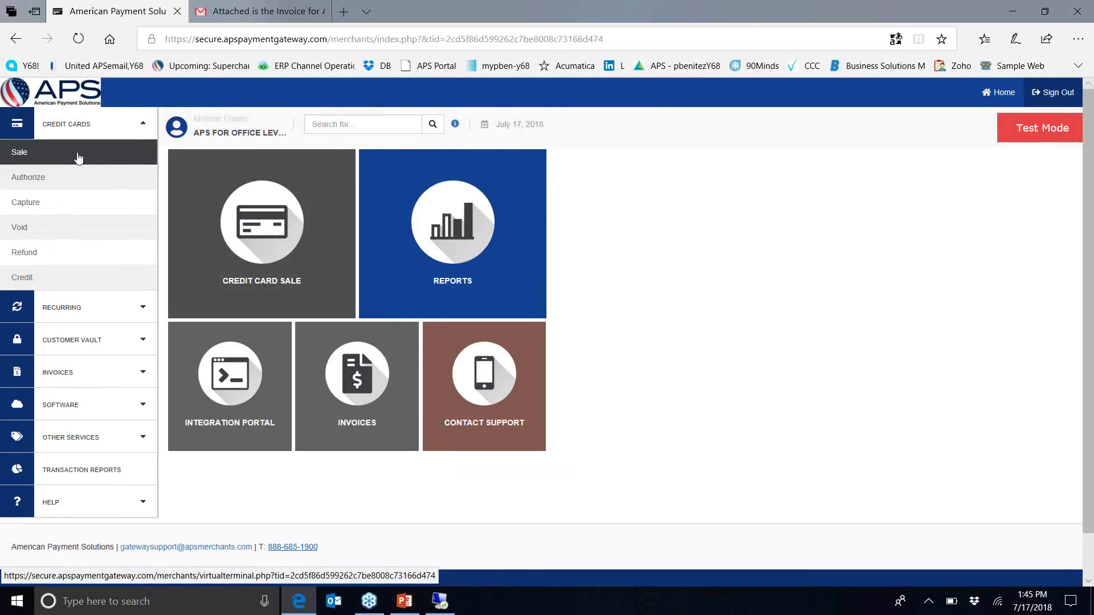
click(54, 164)
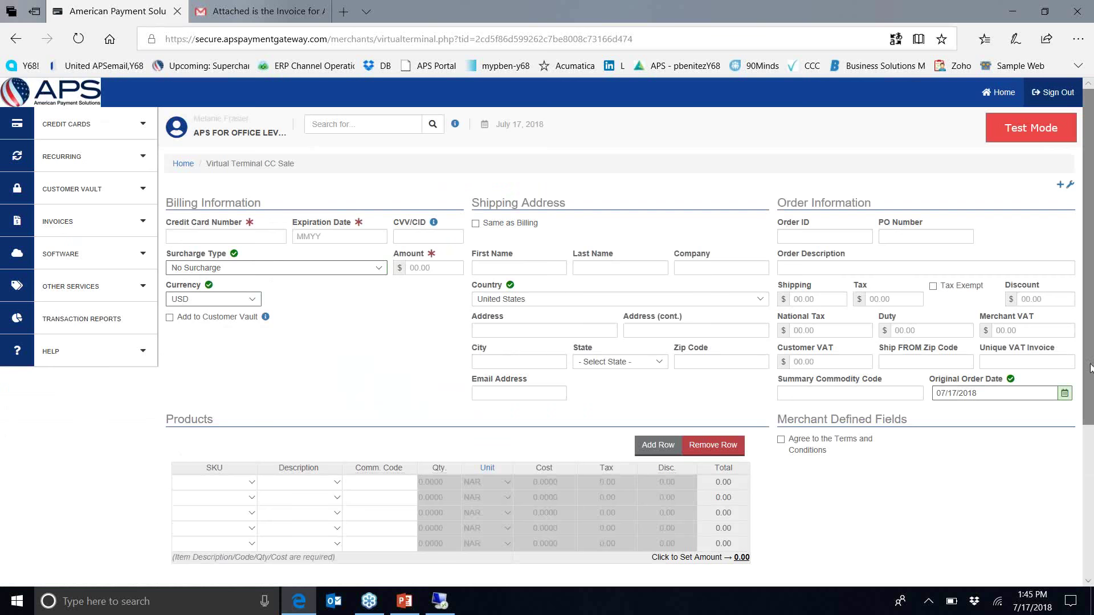
scroll(1089, 369, down, 3)
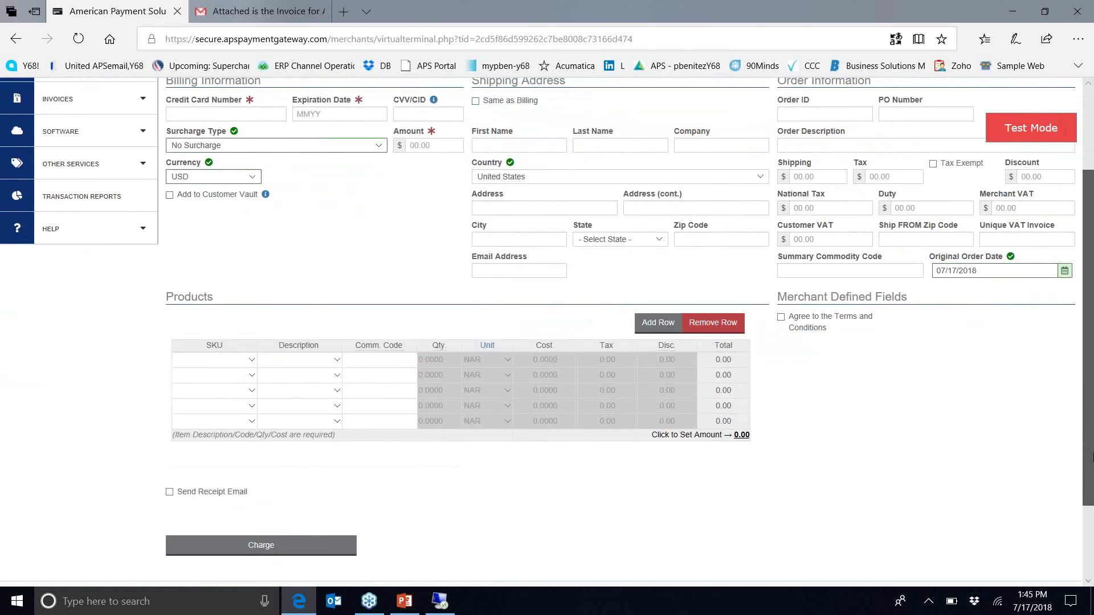
scroll(1089, 393, up, 3)
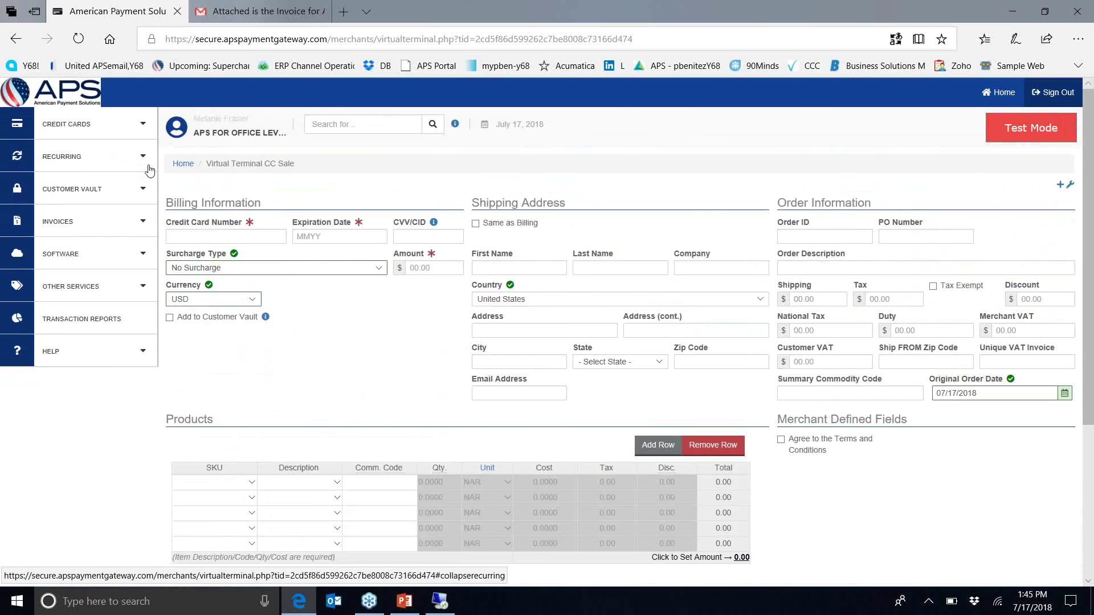
Step: Run a Transaction Report grouped by Settlement Batch with the start date changed to 07/17/2018
click(105, 319)
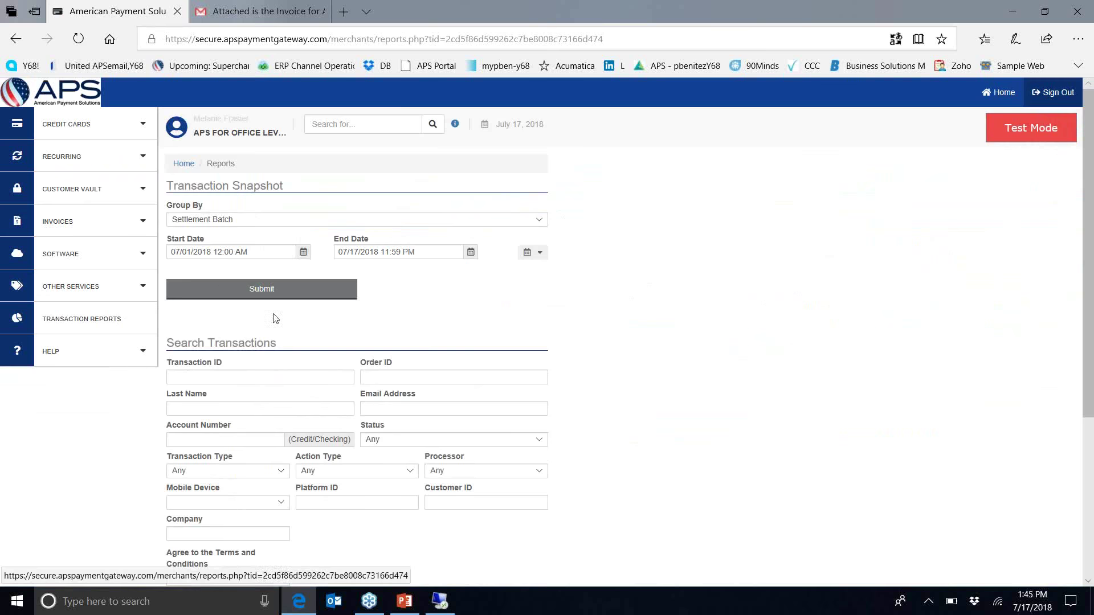
click(542, 221)
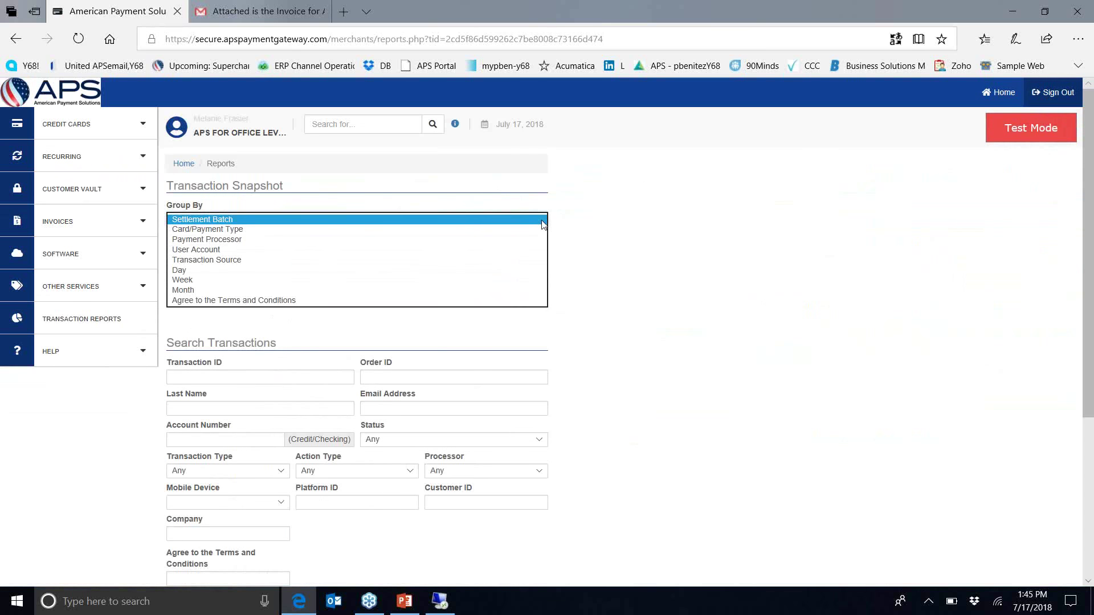
key(Return)
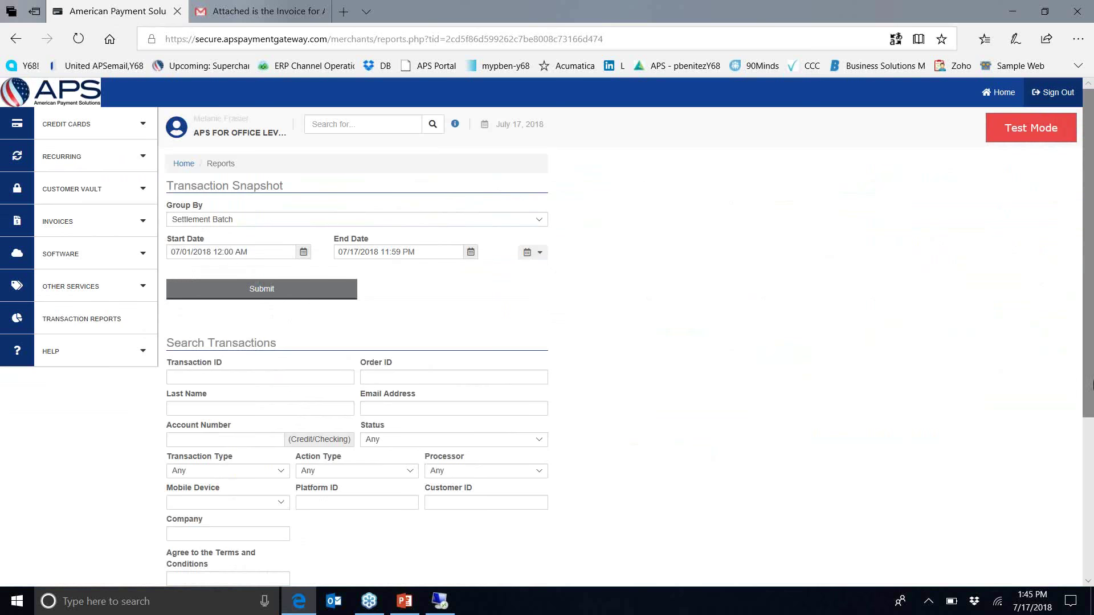
scroll(1087, 396, down, 1)
drag(1087, 395, 1068, 488)
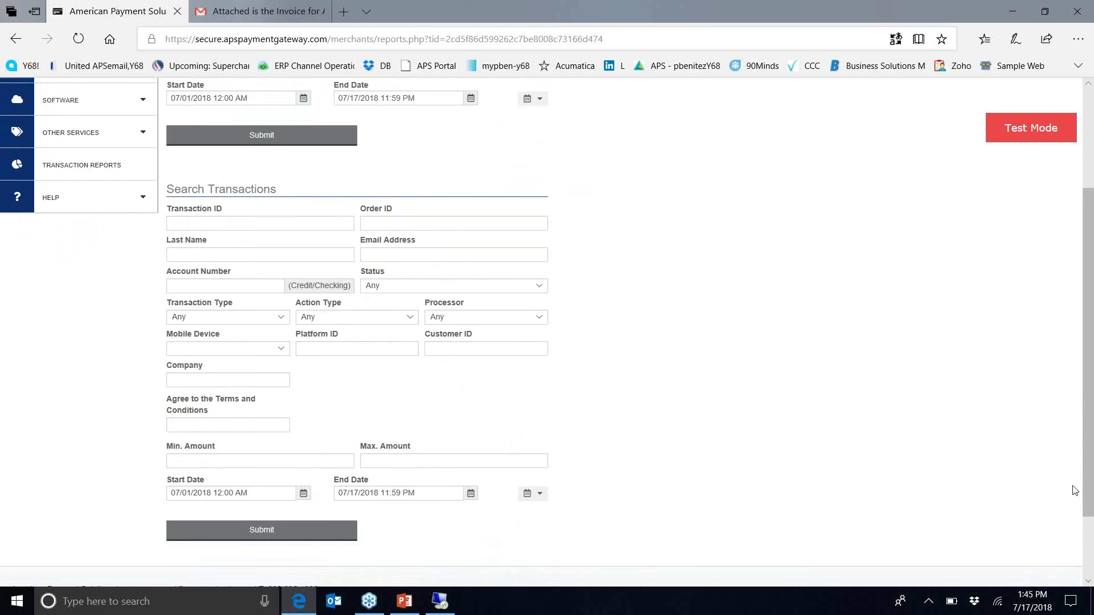
click(192, 493)
key(BackSpace)
key(BackSpace)
text(17)
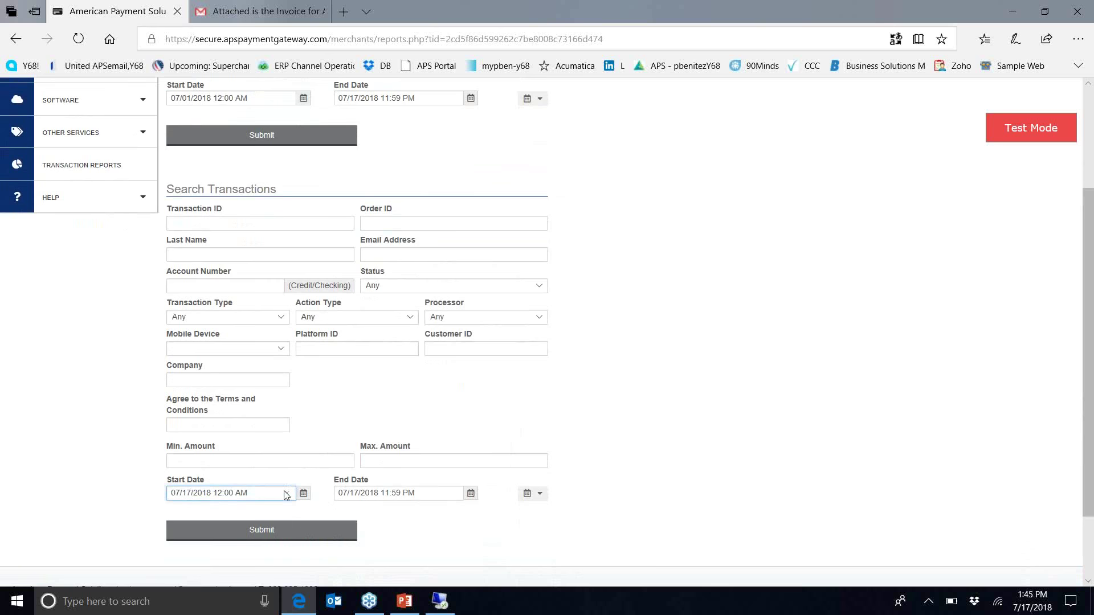
click(273, 531)
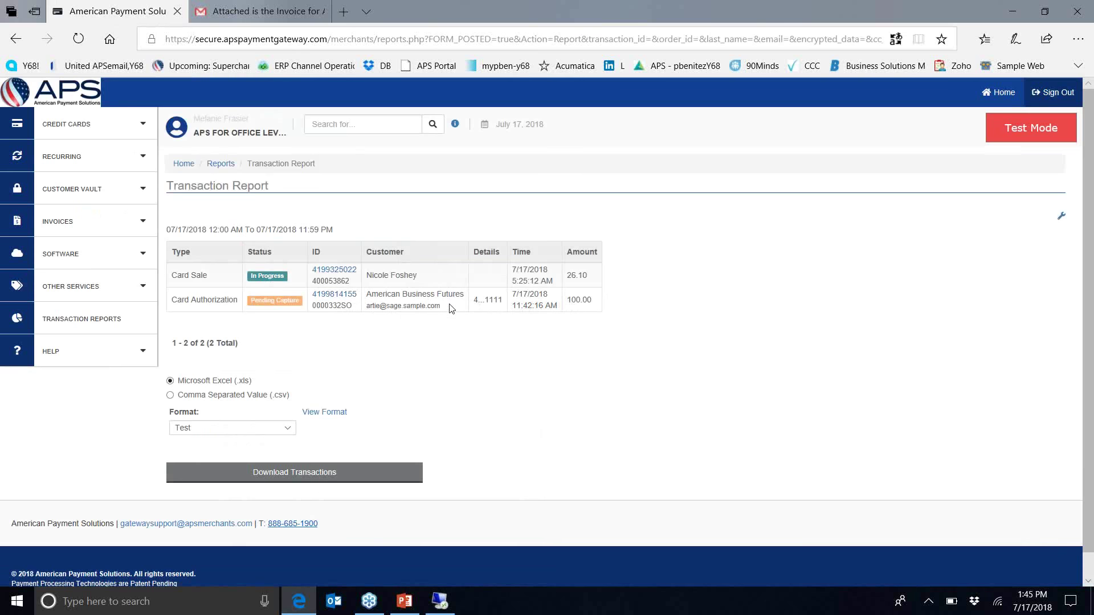
Step: Open the American Business Futures card authorization and review its 1001-HON-H252 product line and totals
drag(442, 308, 369, 315)
click(336, 295)
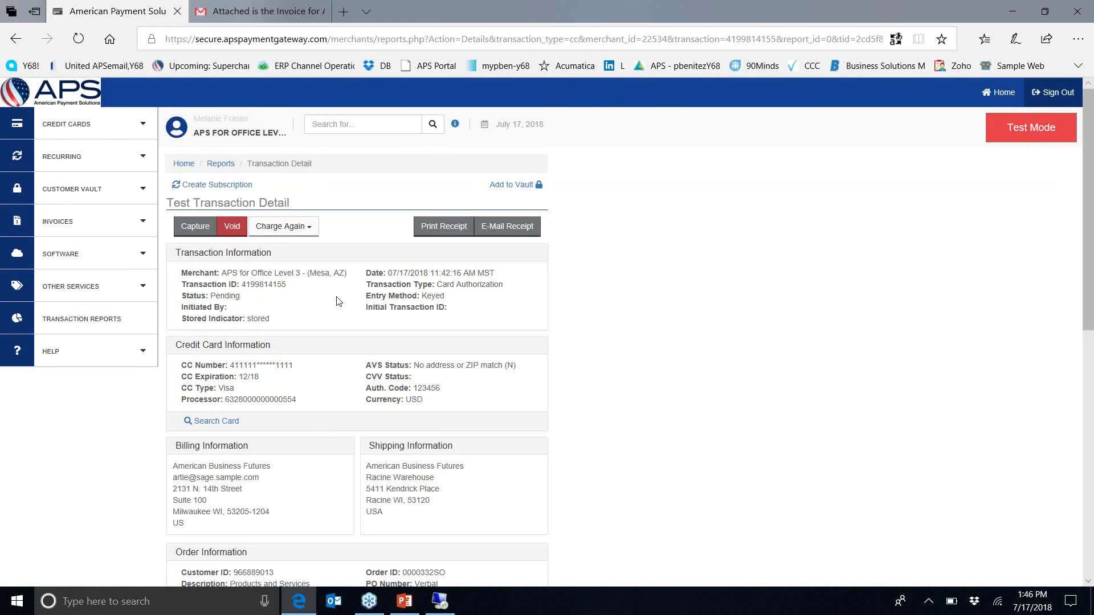
drag(1089, 321, 1083, 422)
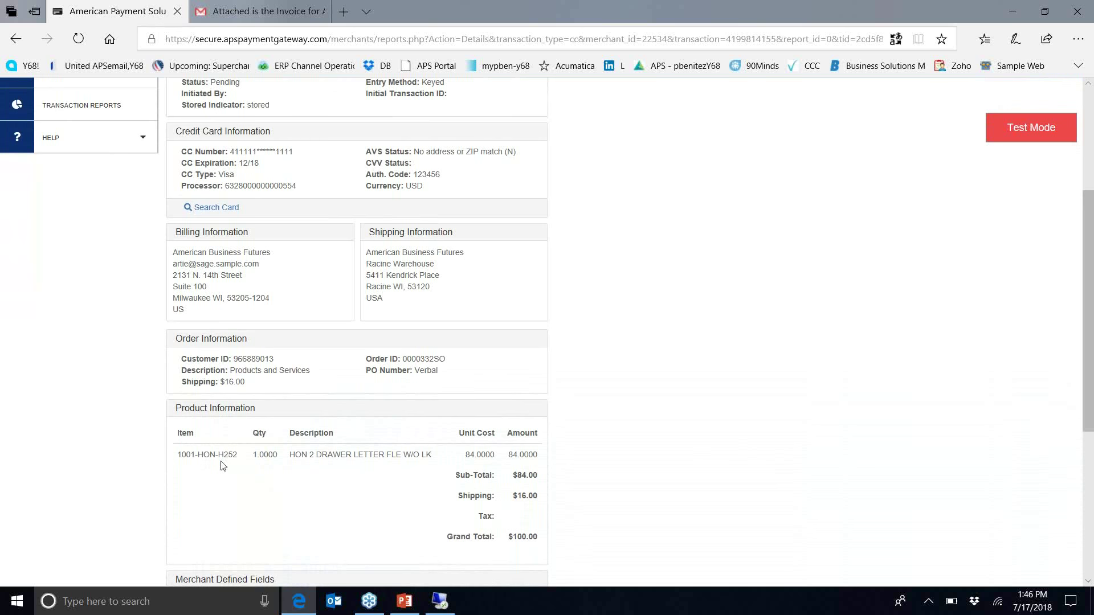
drag(180, 455, 538, 538)
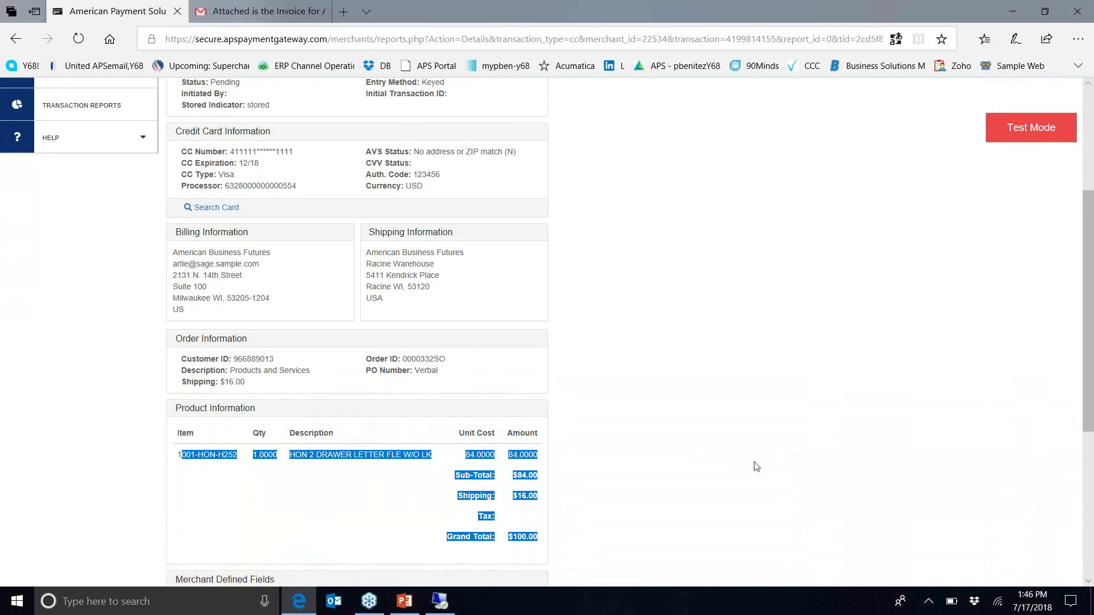
drag(1090, 399, 1091, 287)
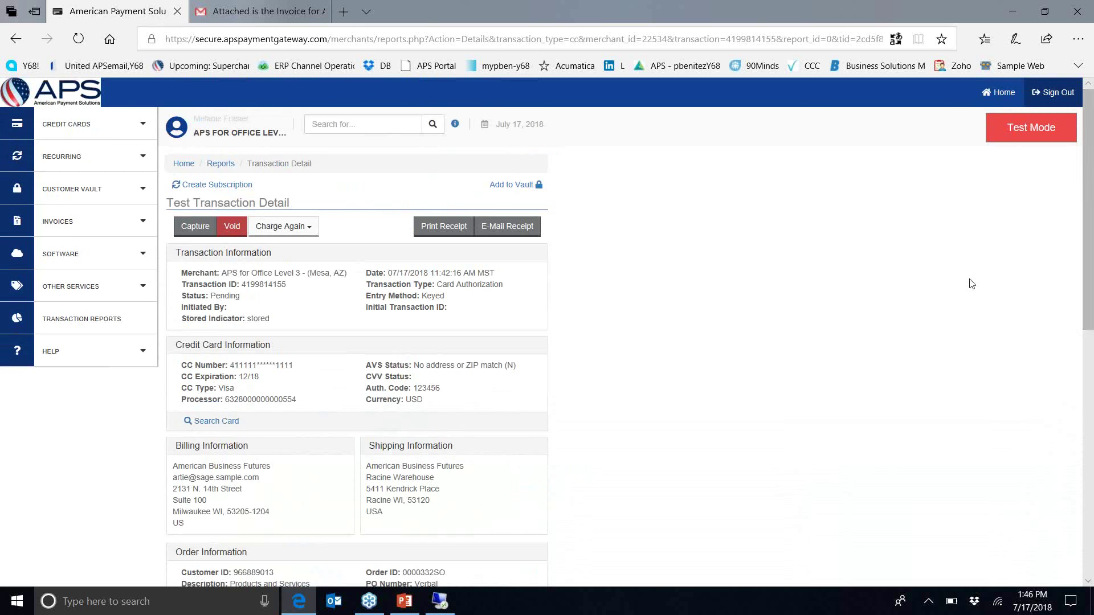
Step: Minimize the remote Sage 100 session and bring the PowerPoint presentation back to the front
click(440, 602)
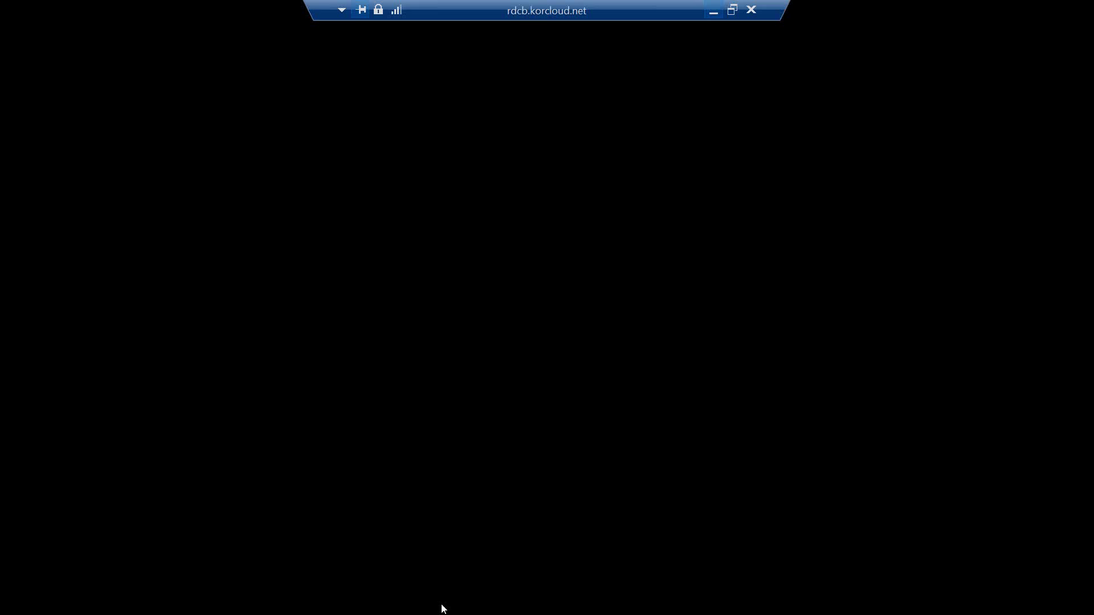
click(713, 11)
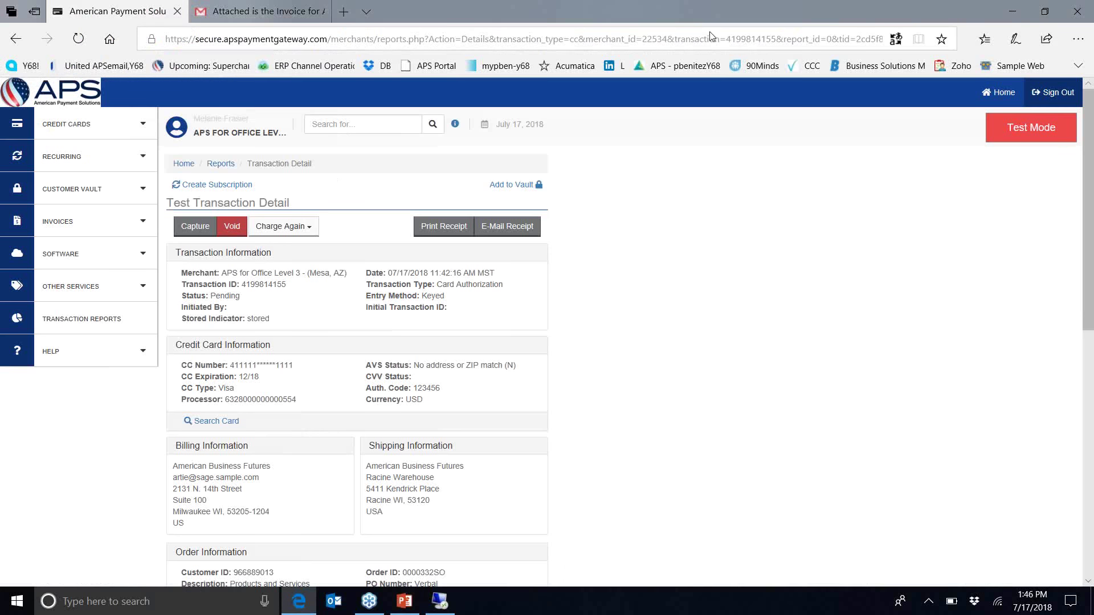
click(404, 601)
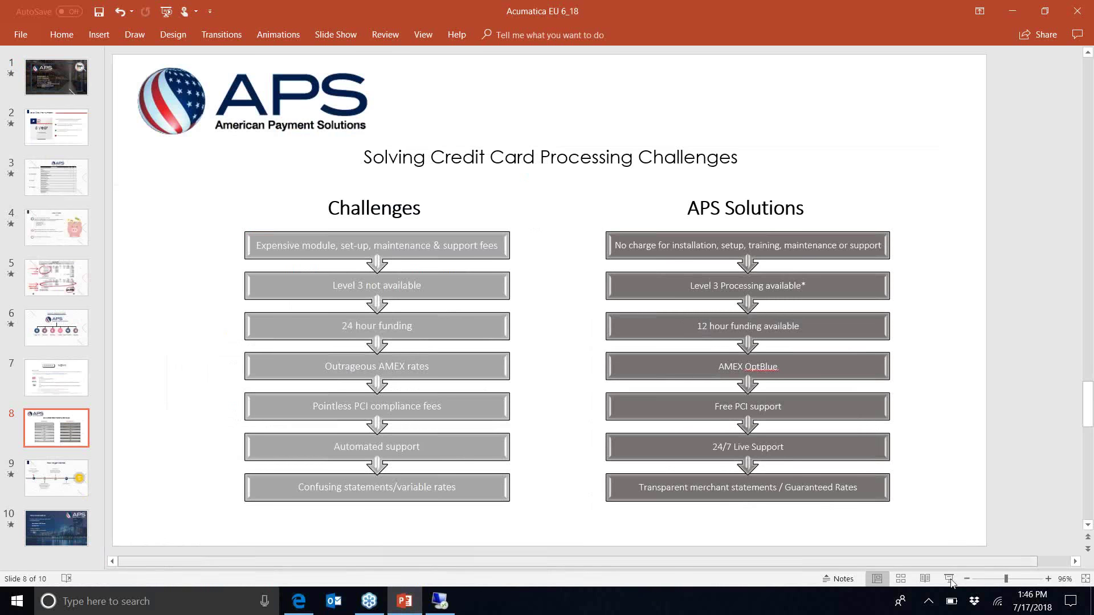